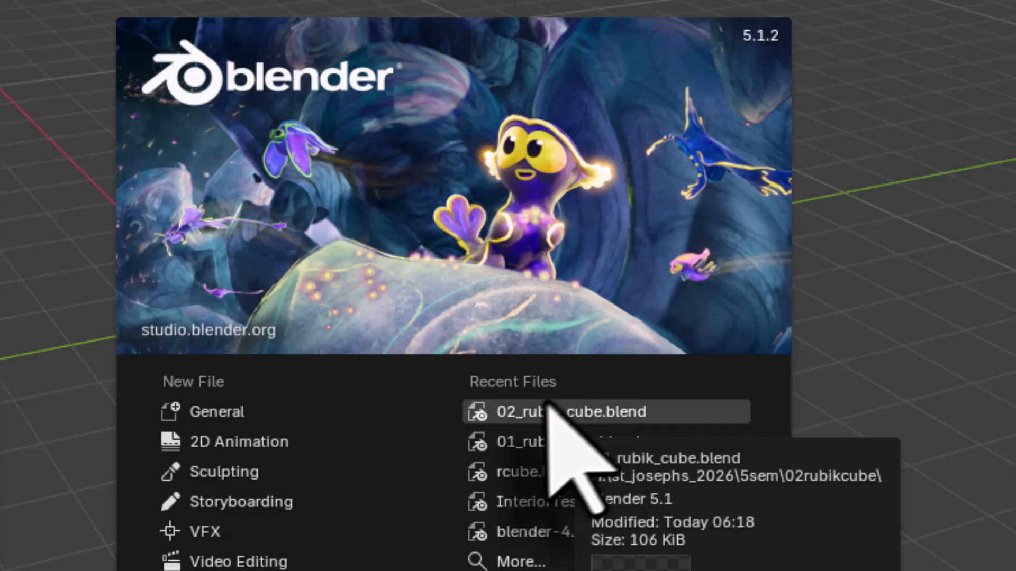
Step: Open the recent file 02_rubik_cube.blend and set the z_axis group node's Side Index and Rotation Value to 0
{"action": "left_click", "coordinate": [576, 414]}
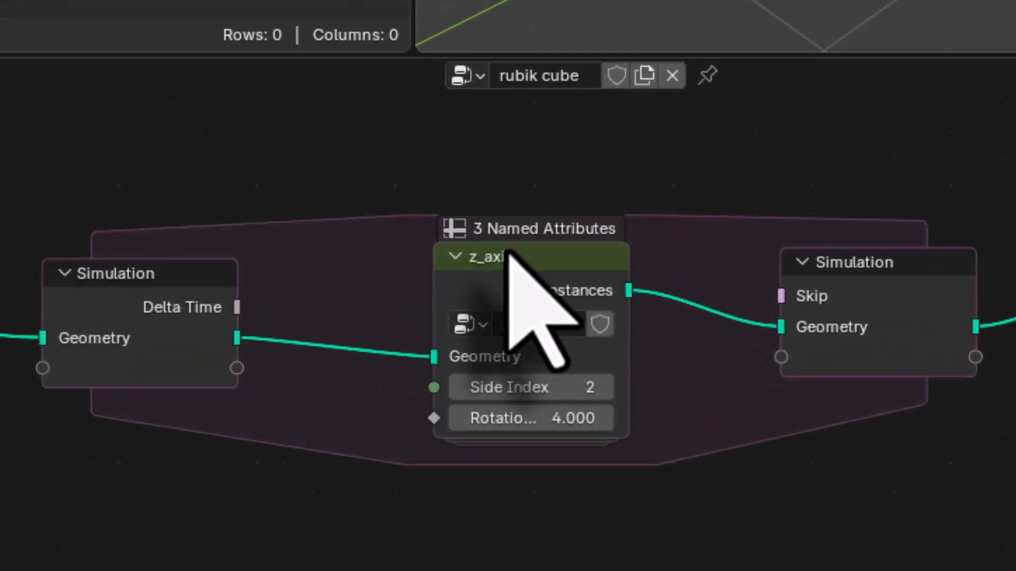
{"action": "mouse_move", "coordinate": [507, 245]}
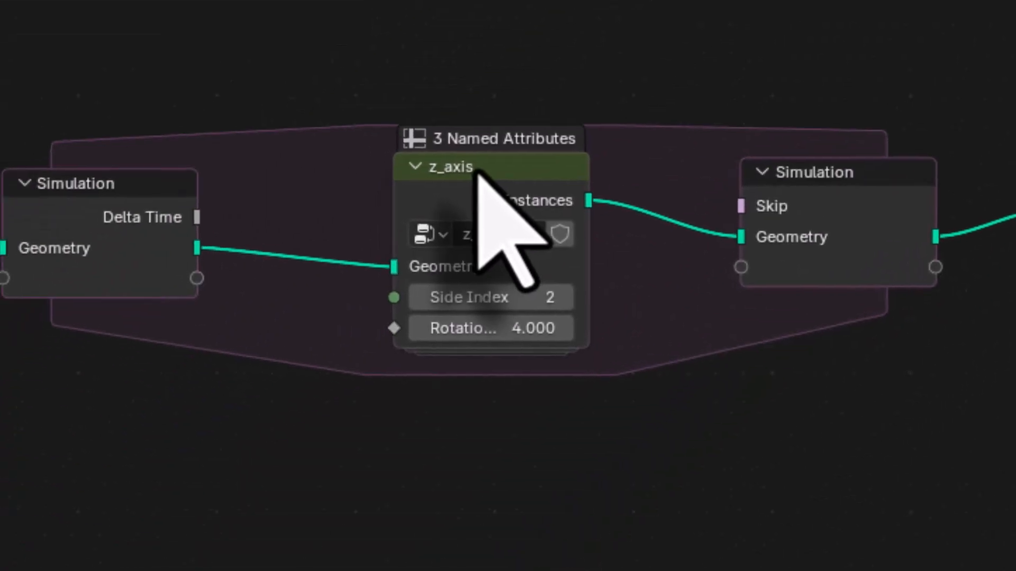
{"action": "left_click", "coordinate": [478, 170]}
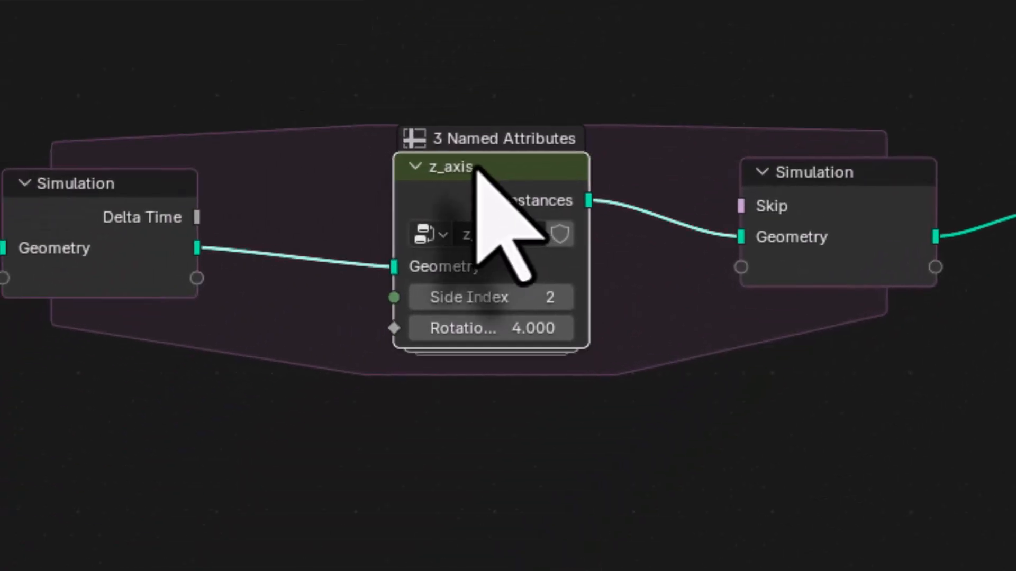
{"action": "left_click", "coordinate": [516, 295]}
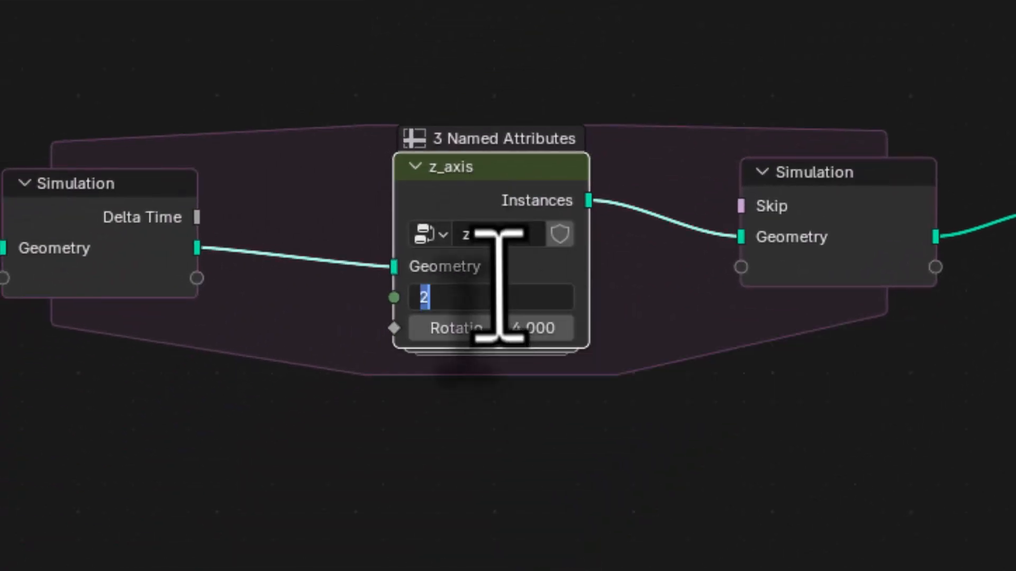
{"action": "type", "text": "0"}
{"action": "key", "text": "Return"}
{"action": "left_click", "coordinate": [482, 329]}
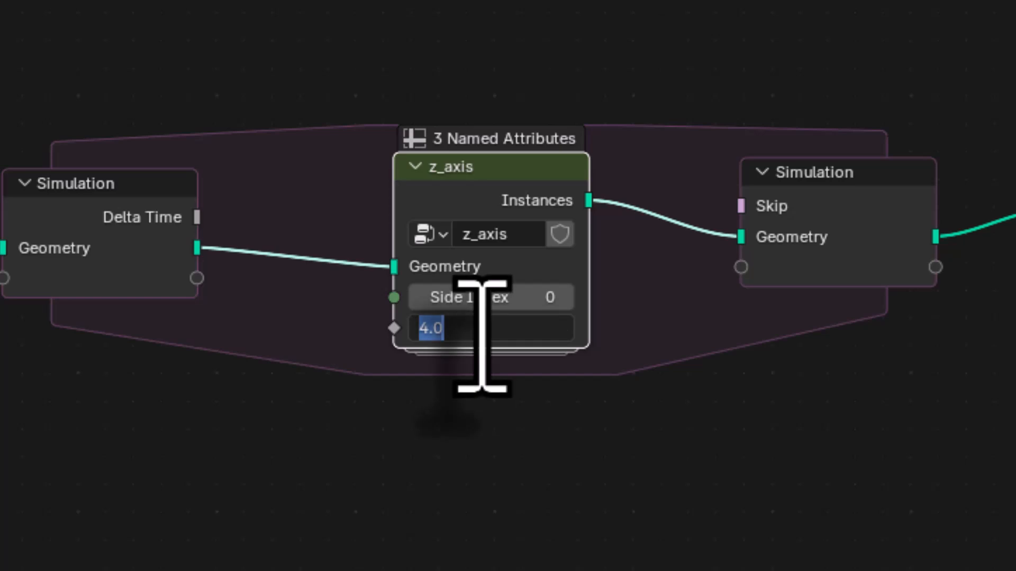
{"action": "type", "text": "0"}
{"action": "key", "text": "Return"}
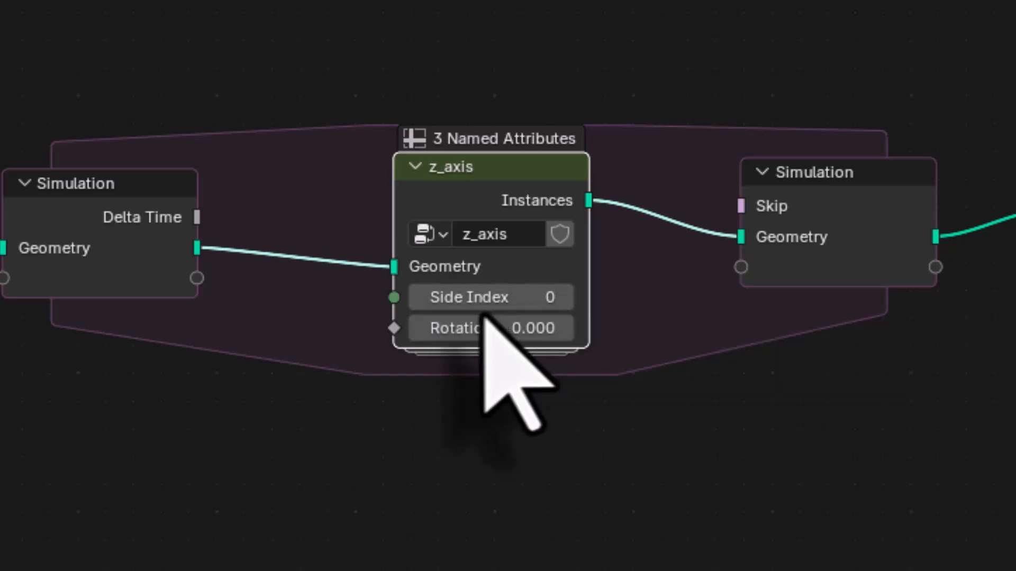
Step: Shift the z_axis node toward the simulation input, insert a duplicate after it in the chain, and set the duplicate's Side Index to 1
{"action": "left_click_drag", "start_coordinate": [464, 170], "coordinate": [343, 163]}
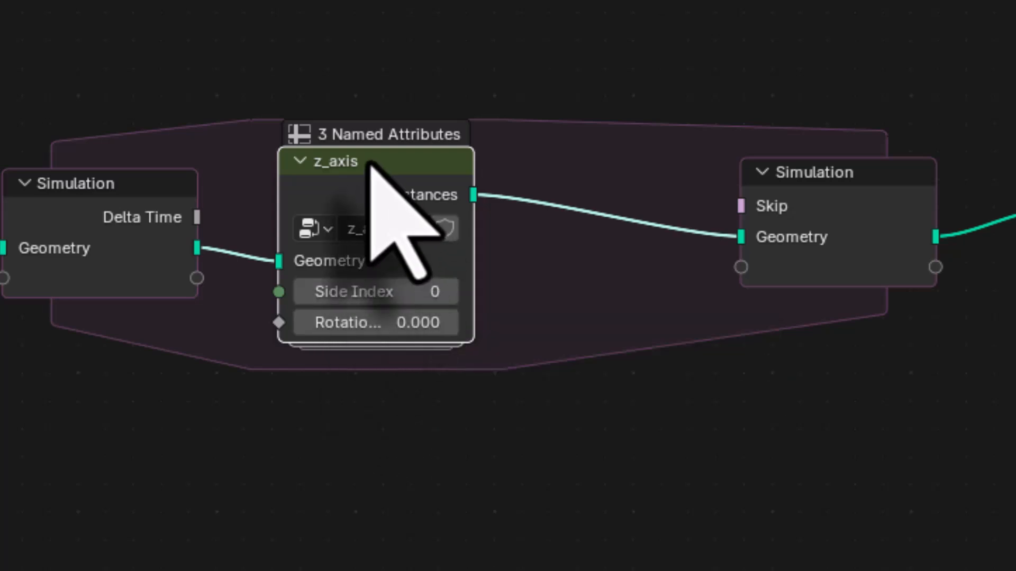
{"action": "key", "text": "shift+d"}
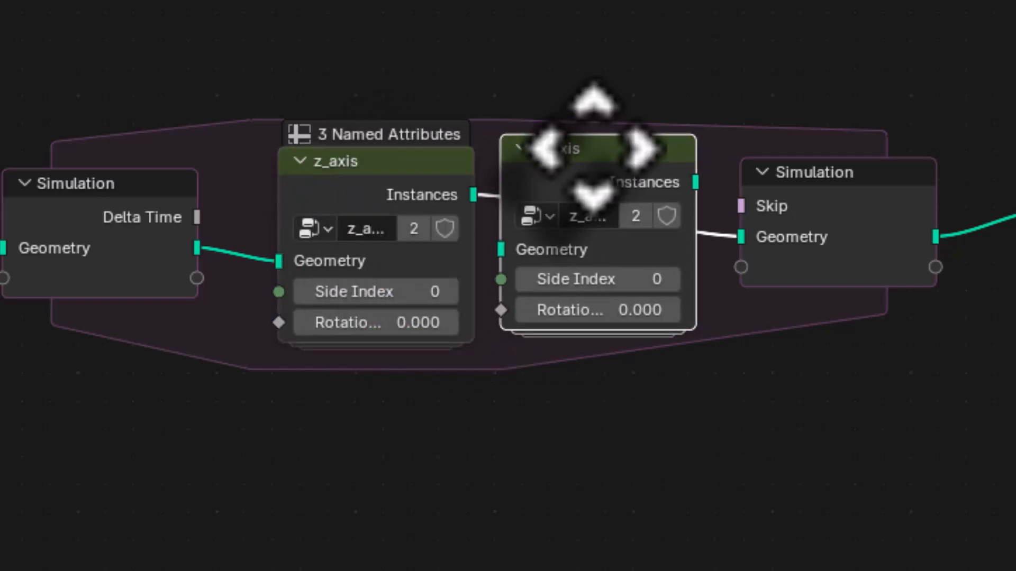
{"action": "left_click", "coordinate": [613, 154]}
{"action": "left_click", "coordinate": [592, 283]}
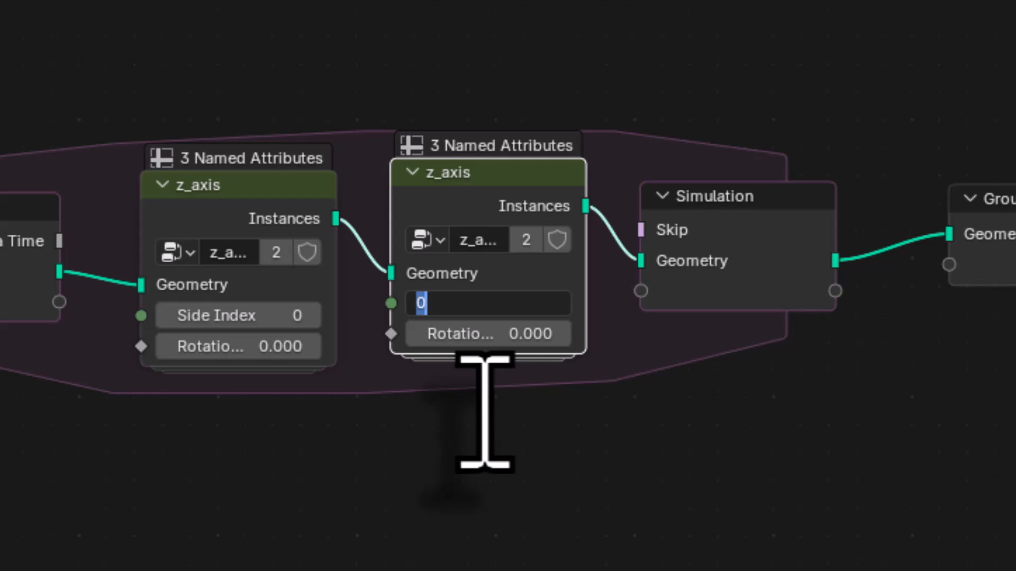
{"action": "key", "text": "Return"}
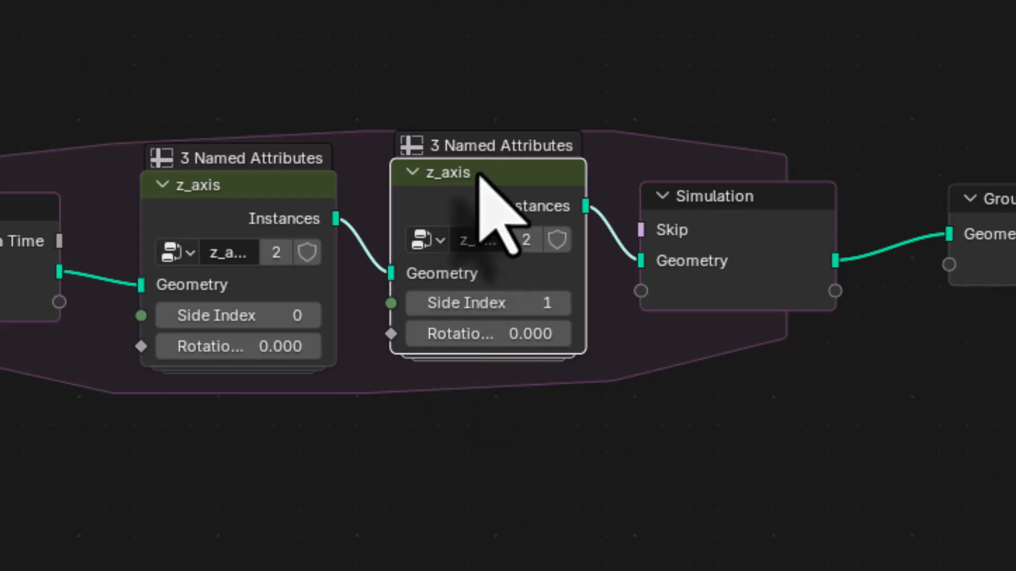
Step: Duplicate the second z_axis node, insert the copy before the simulation output, and set its Side Index to 2
{"action": "key", "text": "shift+d"}
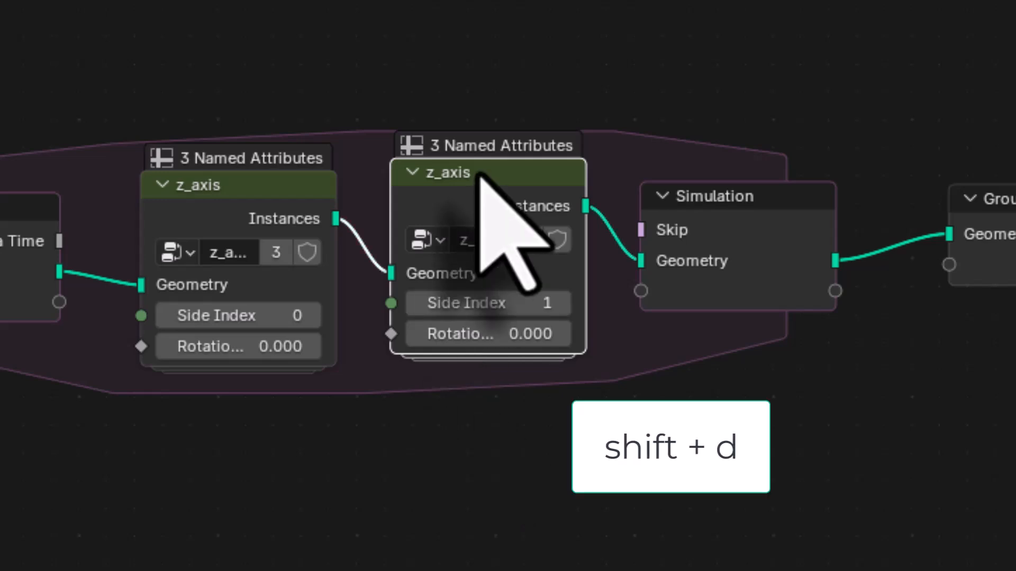
{"action": "left_click", "coordinate": [689, 177]}
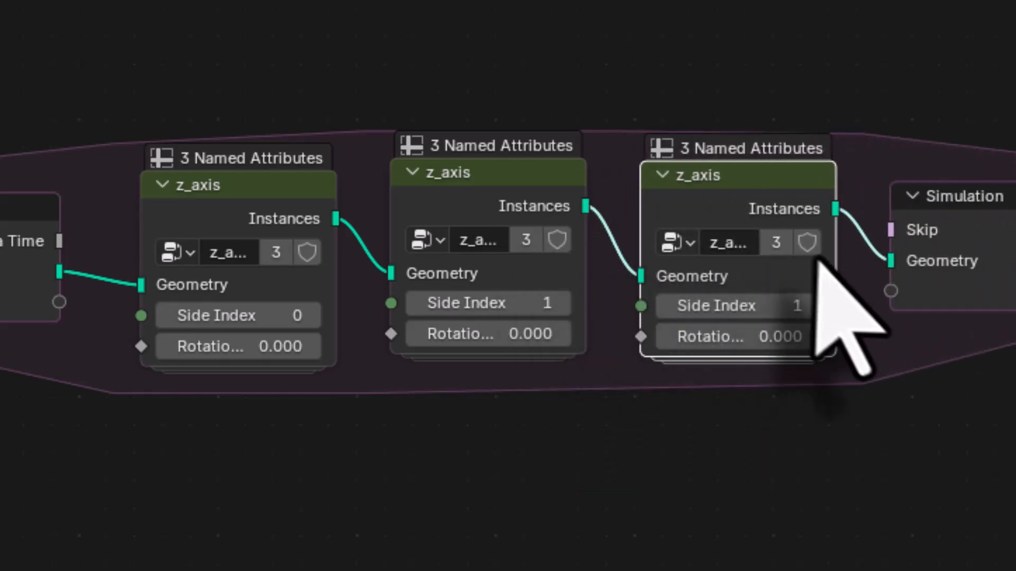
{"action": "left_click", "coordinate": [746, 307]}
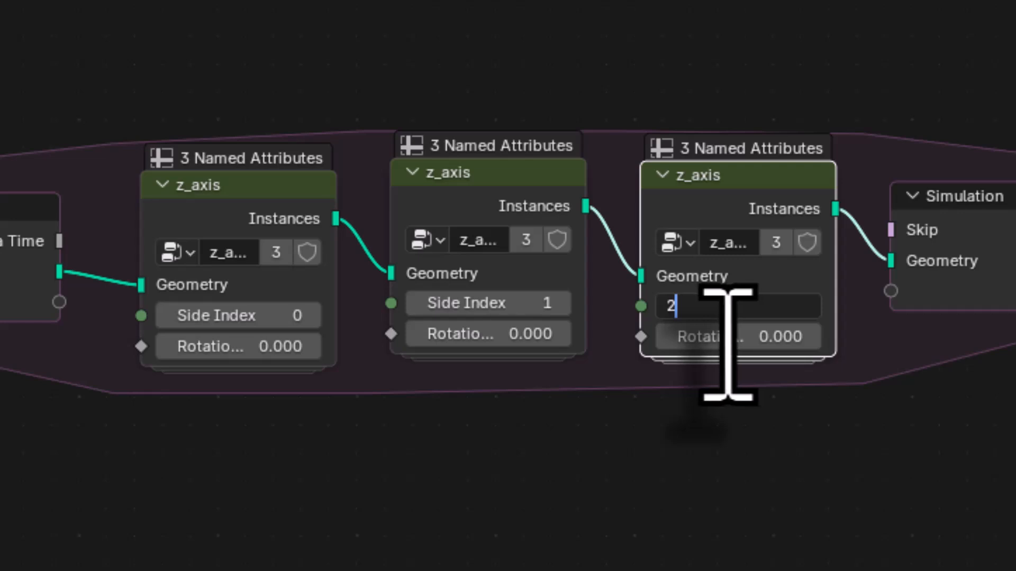
{"action": "key", "text": "Return"}
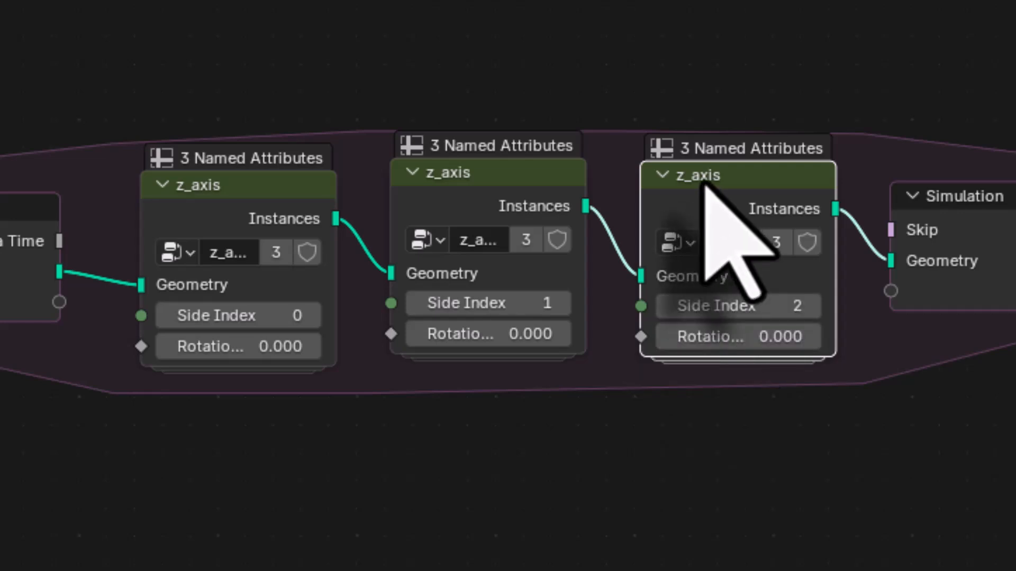
Step: Duplicate the third z_axis node, insert the copy next in the simulation chain, and set its Side Index to 3
{"action": "key", "text": "shift+d"}
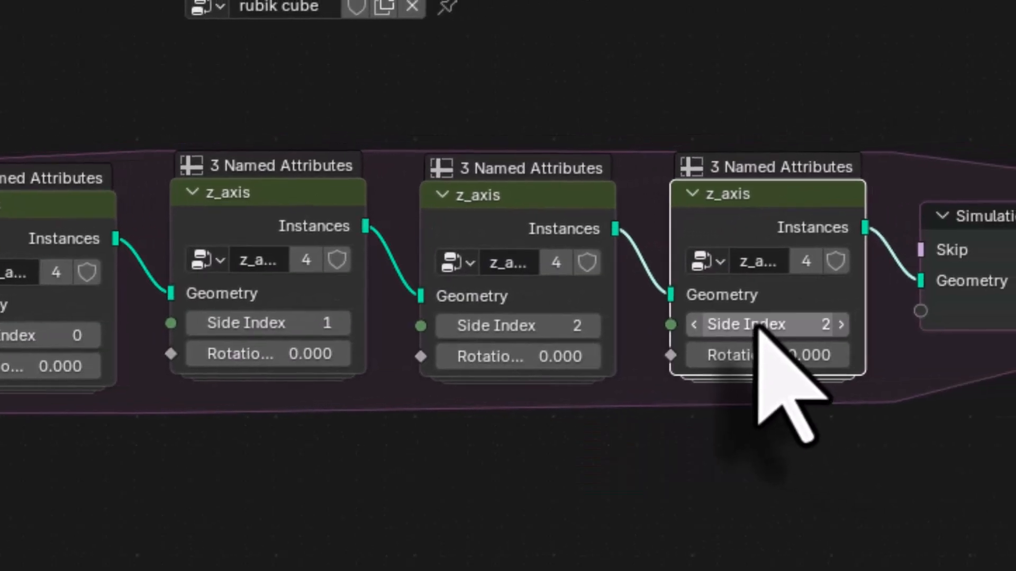
{"action": "left_click", "coordinate": [979, 306]}
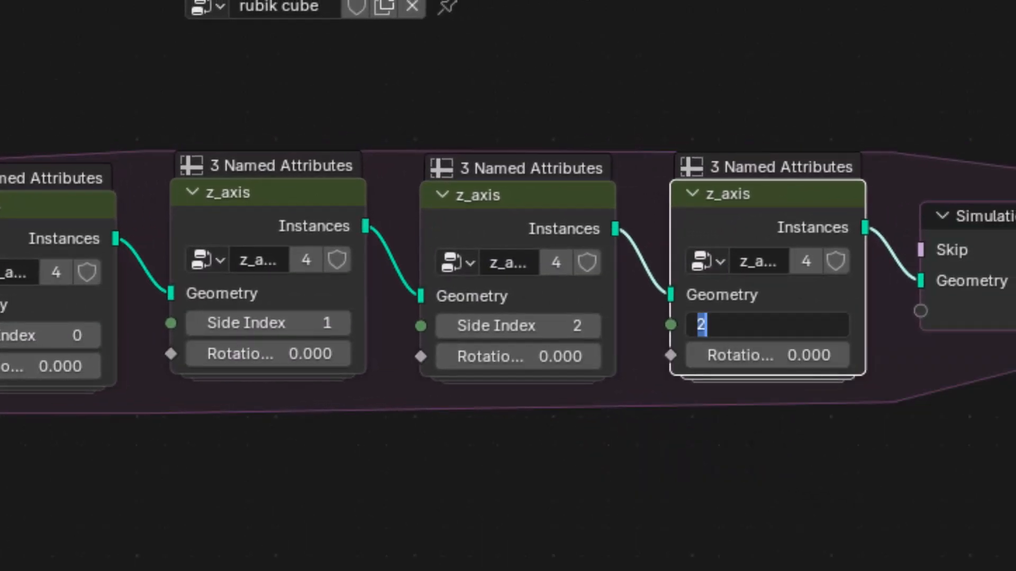
{"action": "type", "text": "3"}
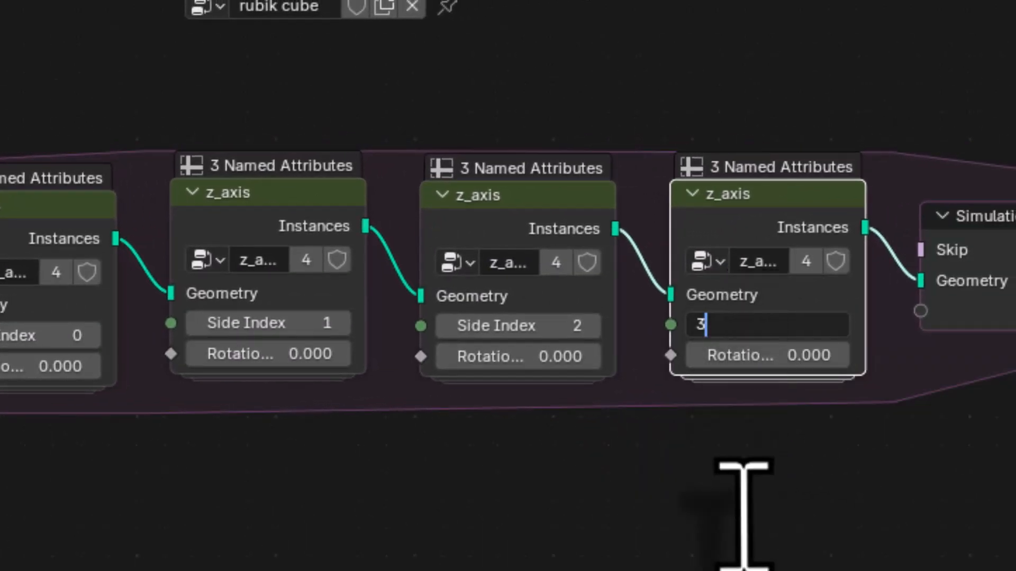
{"action": "key", "text": "Return"}
Step: Duplicate the fourth z_axis node, insert the copy after it in the chain, and set its Side Index to 4
{"action": "middle_click_drag", "start_coordinate": [745, 517], "coordinate": [404, 503]}
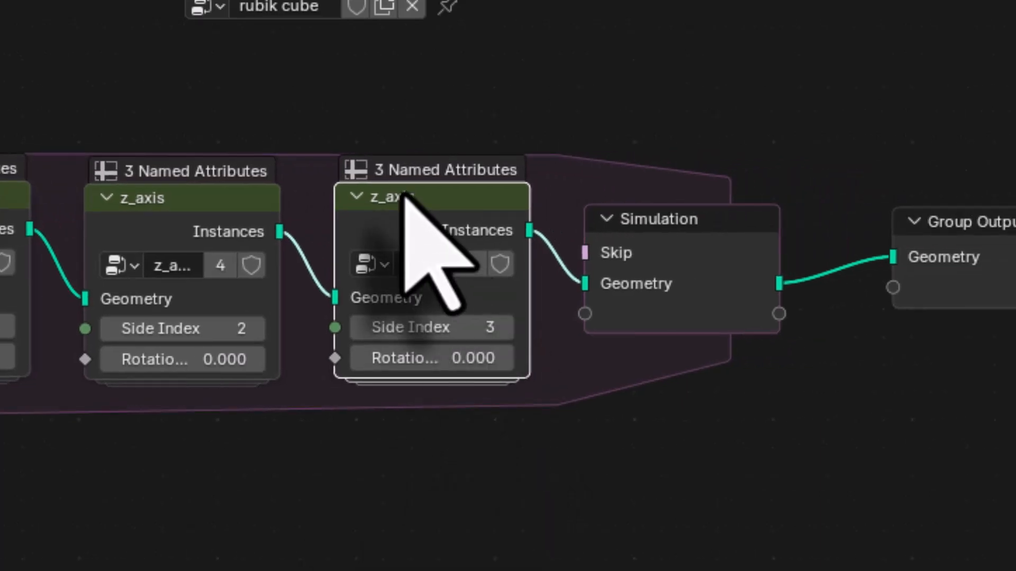
{"action": "key", "text": "shift+d"}
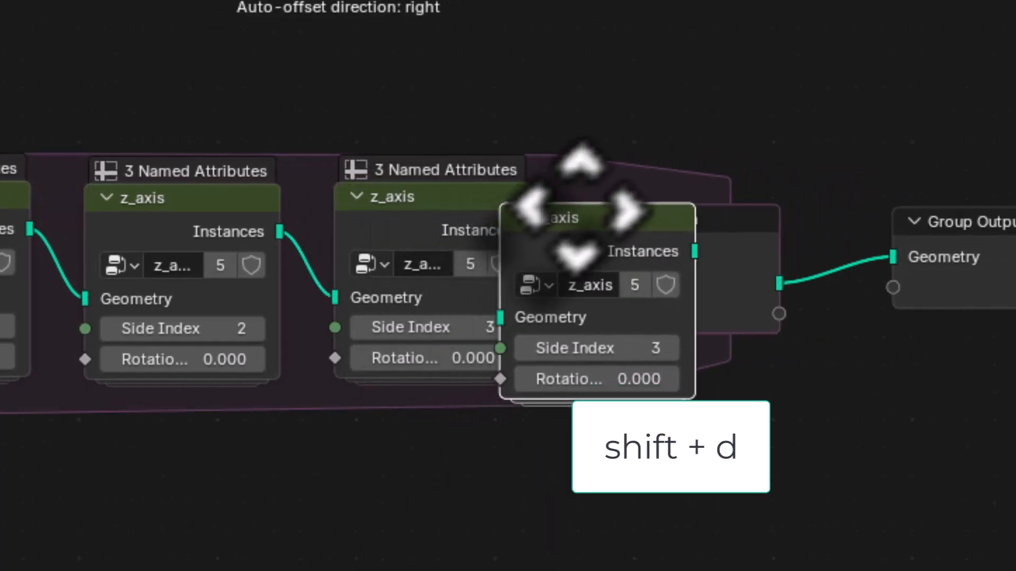
{"action": "left_click", "coordinate": [662, 205]}
{"action": "left_click", "coordinate": [675, 321]}
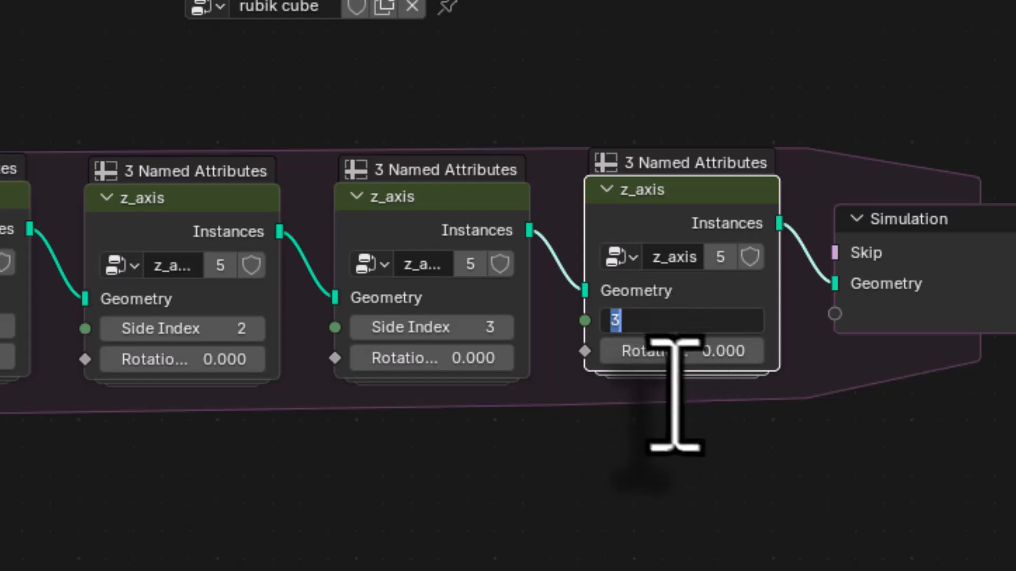
{"action": "type", "text": "4"}
{"action": "key", "text": "Return"}
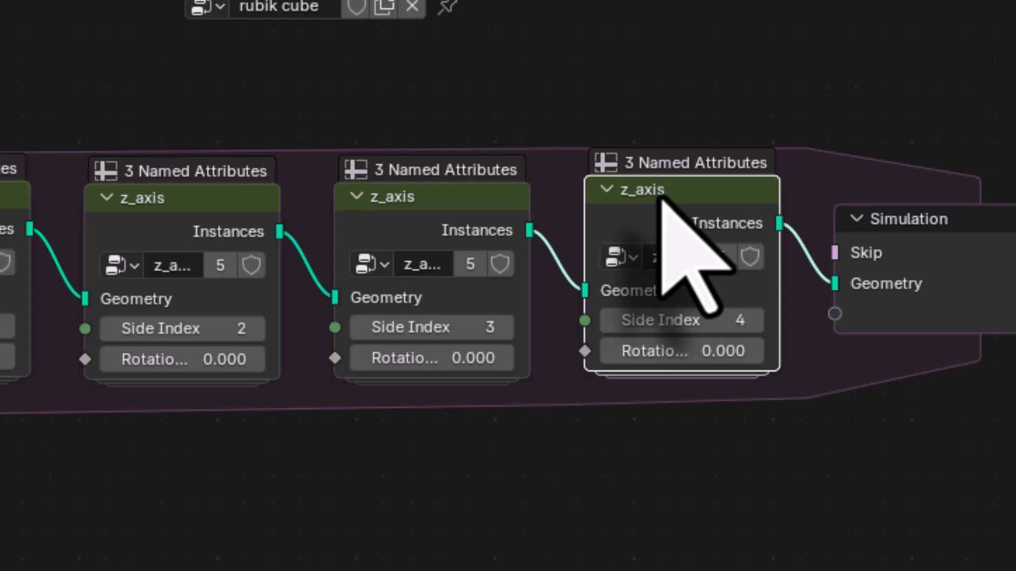
Step: Duplicate the fifth z_axis node, insert the copy as the sixth in the chain, and set its Side Index to 5
{"action": "key", "text": "shift+d"}
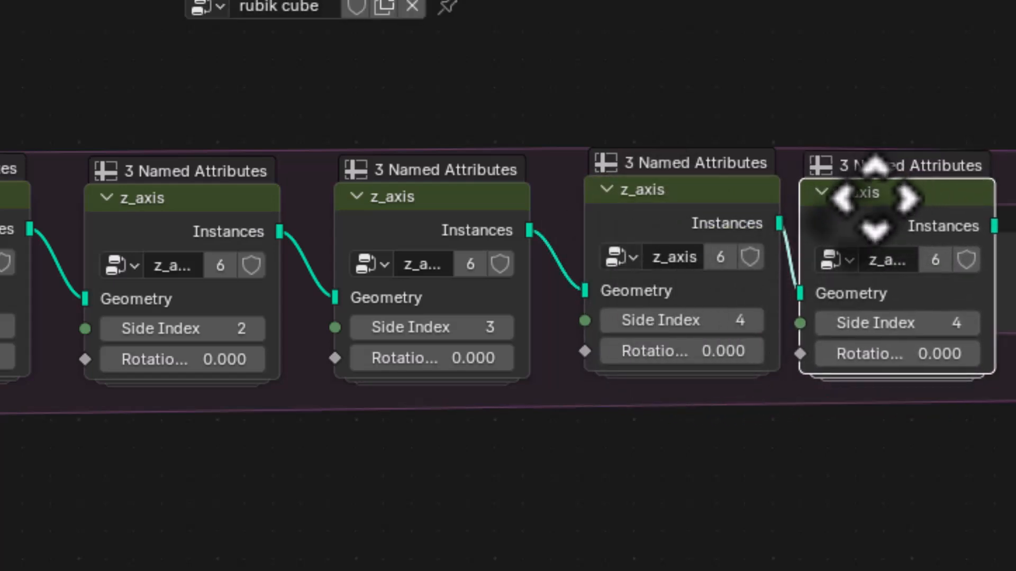
{"action": "left_click", "coordinate": [878, 214]}
{"action": "middle_click_drag", "start_coordinate": [891, 454], "coordinate": [539, 458]}
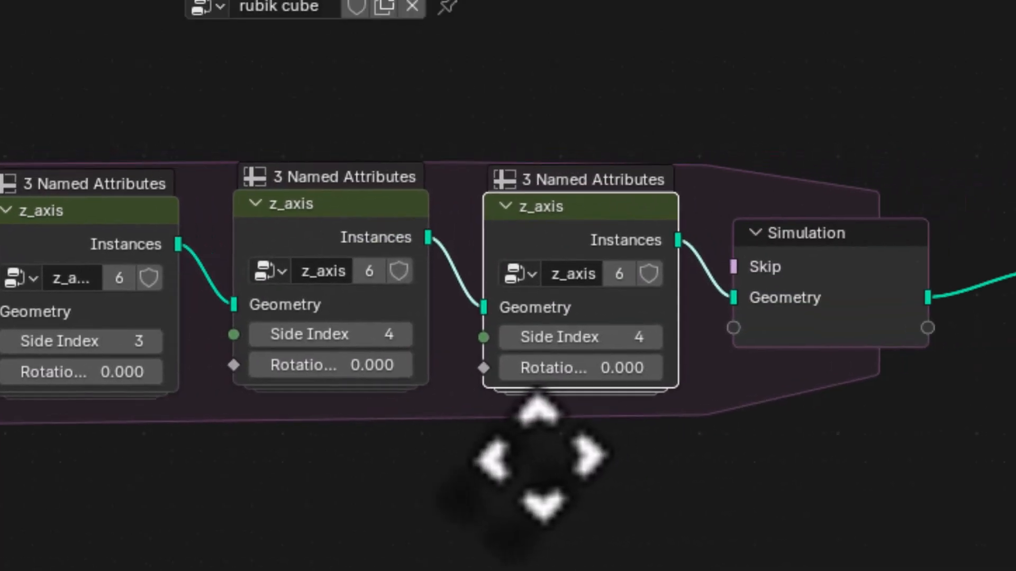
{"action": "left_click", "coordinate": [608, 337]}
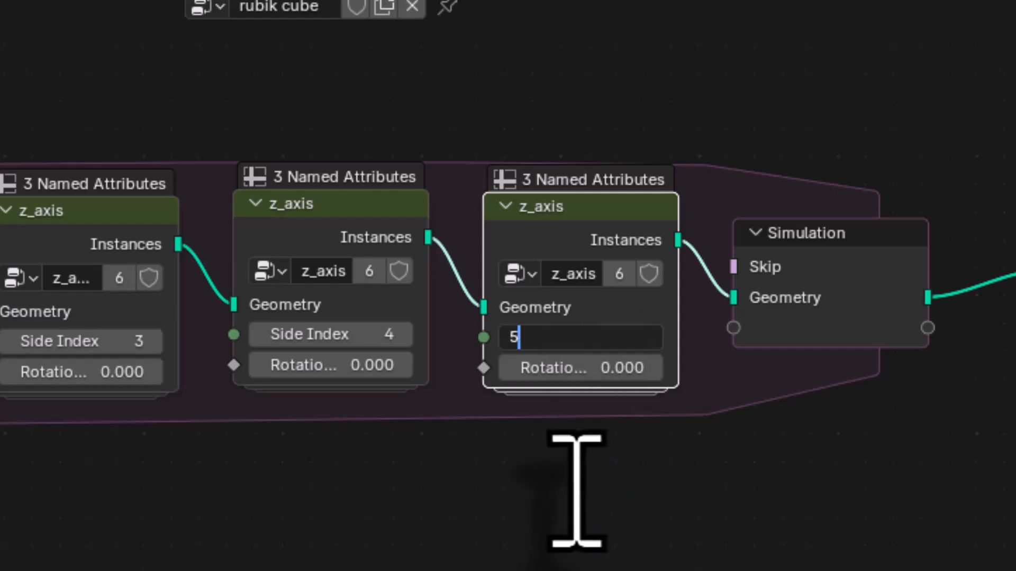
{"action": "key", "text": "Return"}
Step: Play the animation with the first z_axis node's Rotation Value set to 4, stop playback, and return to the first frame
{"action": "middle_click_drag", "start_coordinate": [328, 465], "coordinate": [412, 450]}
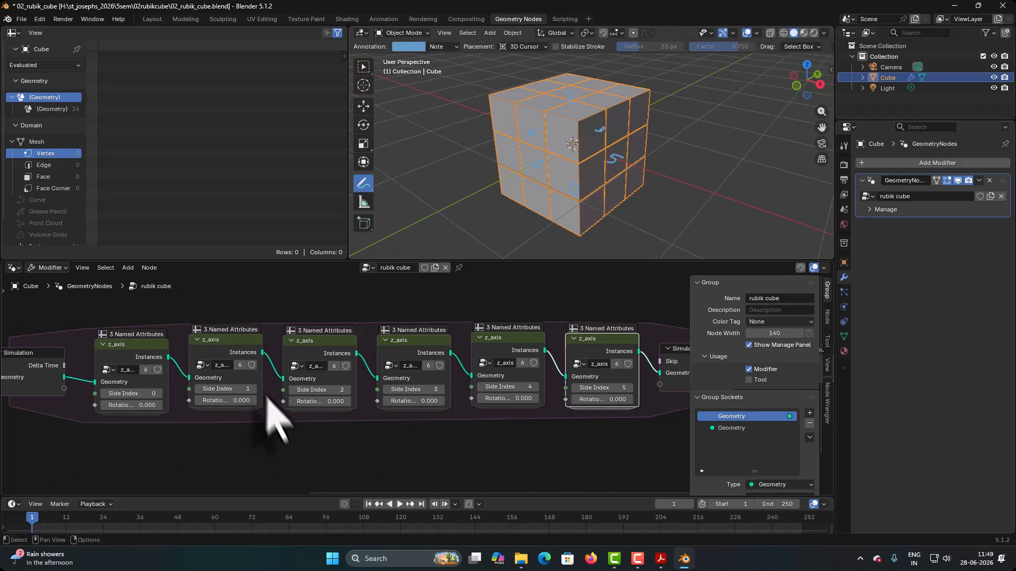
{"action": "left_click", "coordinate": [399, 504]}
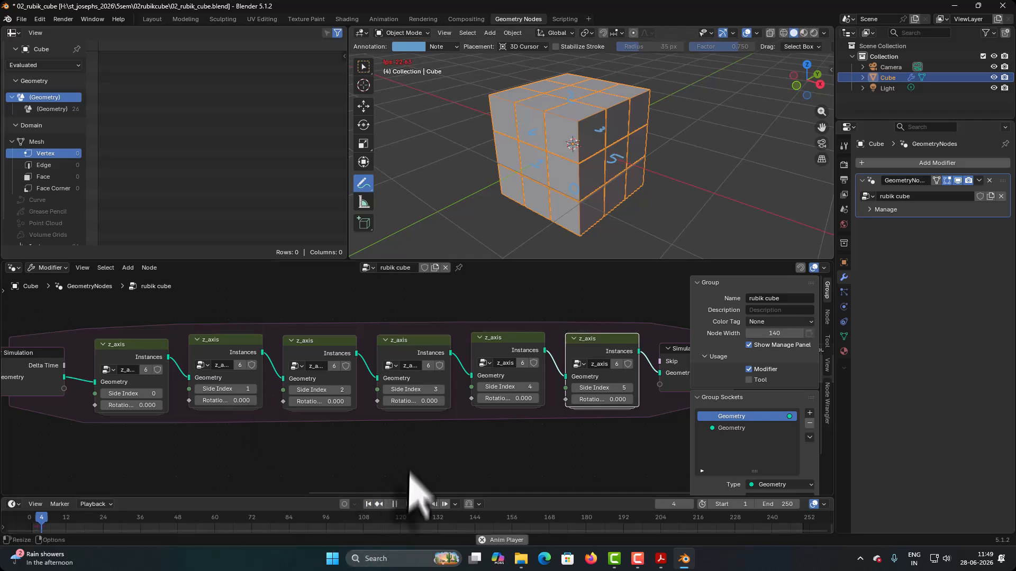
{"action": "left_click", "coordinate": [133, 406]}
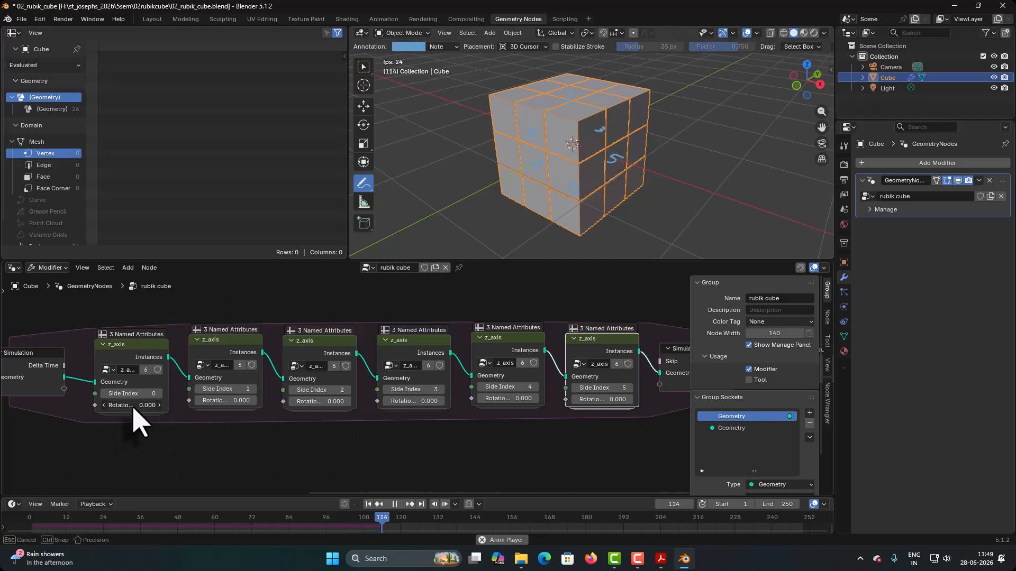
{"action": "type", "text": "4"}
{"action": "key", "text": "Return"}
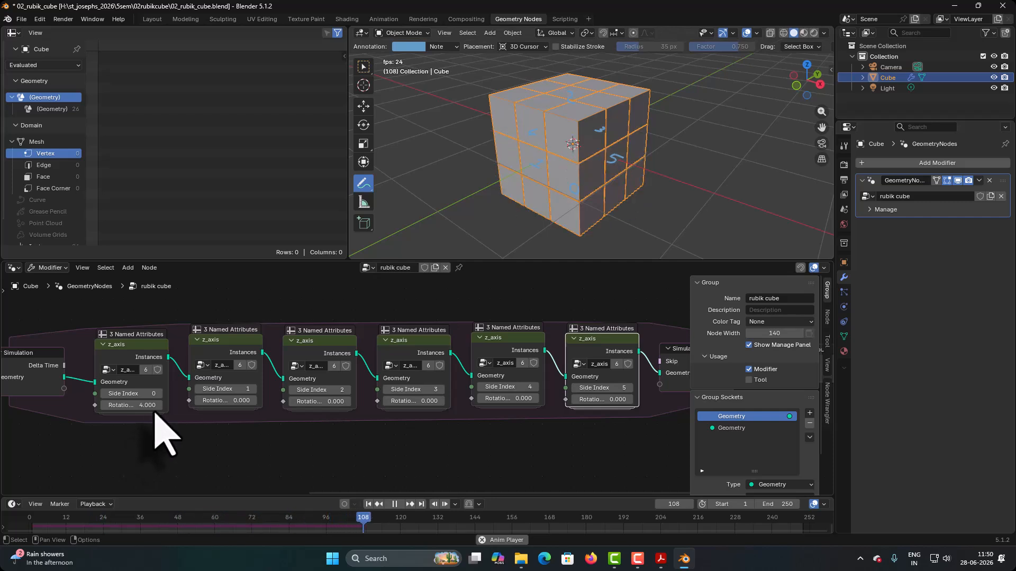
{"action": "left_click", "coordinate": [394, 504]}
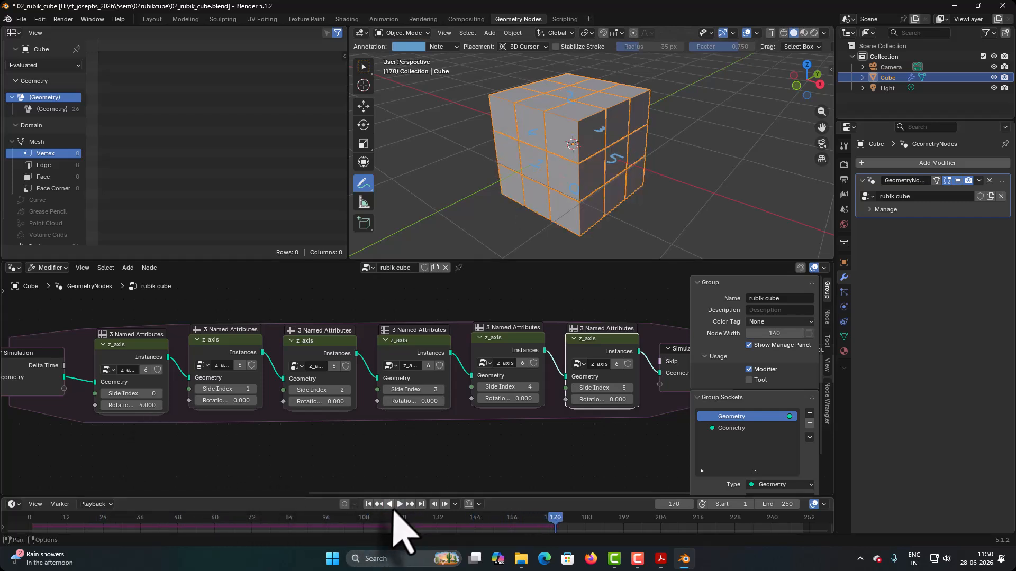
{"action": "left_click", "coordinate": [369, 504]}
Step: Reset the first z_axis node's Rotation Value to 0
{"action": "left_click", "coordinate": [135, 405]}
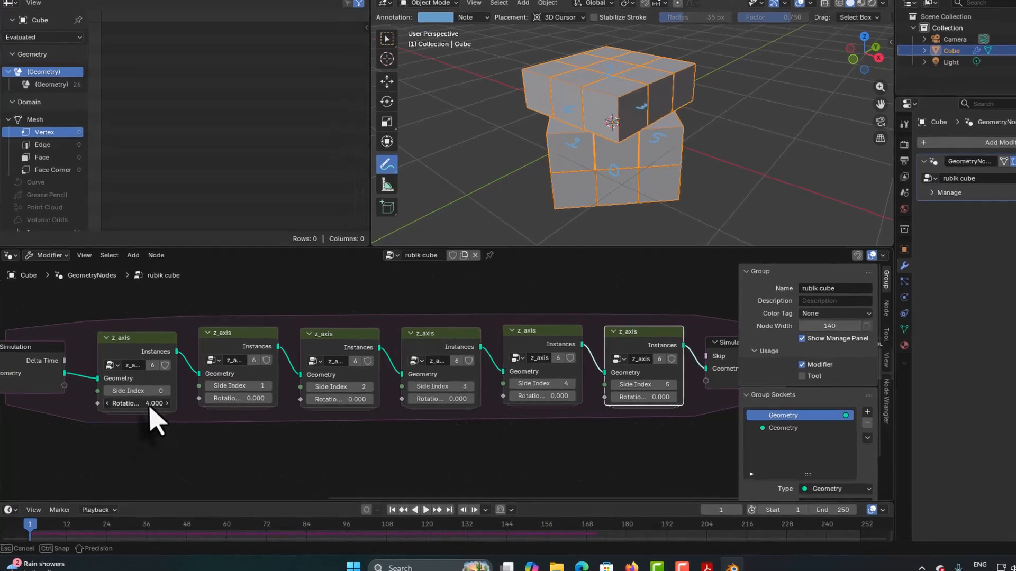
{"action": "type", "text": "0"}
{"action": "key", "text": "Return"}
{"action": "key", "text": "backslash"}
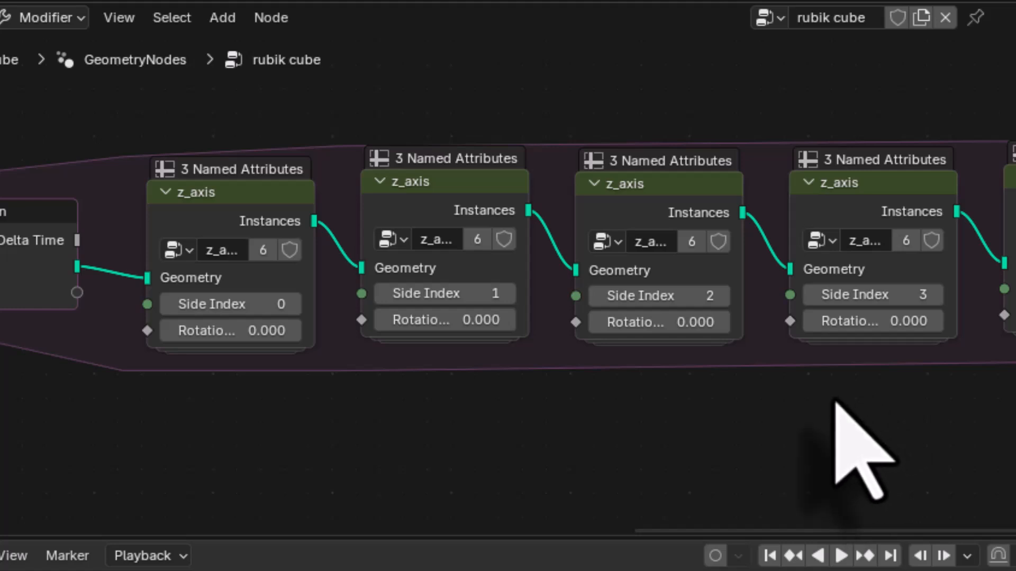
Step: Enter the first z_axis node group for editing and maximize the node editor with its sidebar hidden and all nodes framed
{"action": "left_click", "coordinate": [205, 187]}
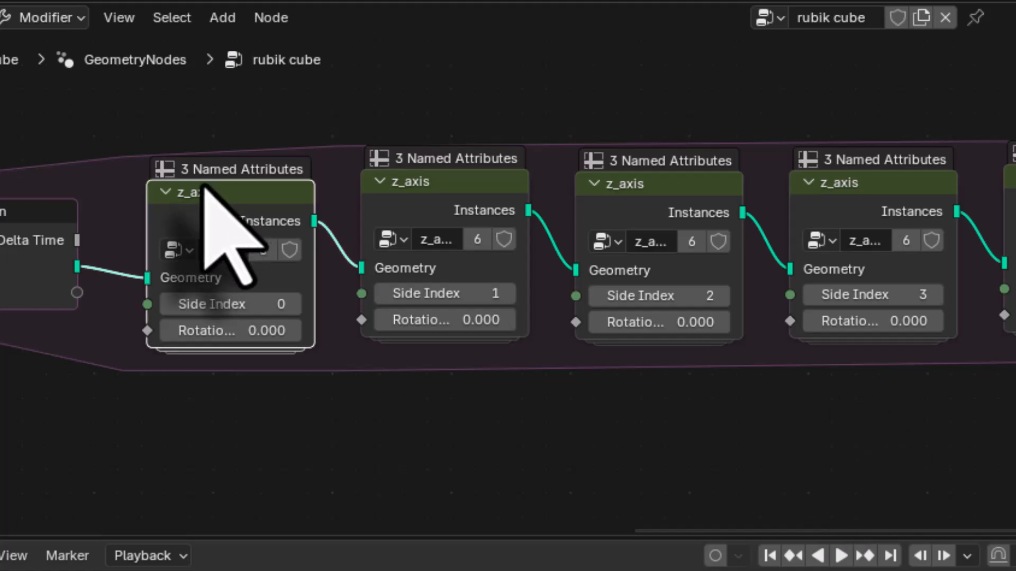
{"action": "key", "text": "Tab"}
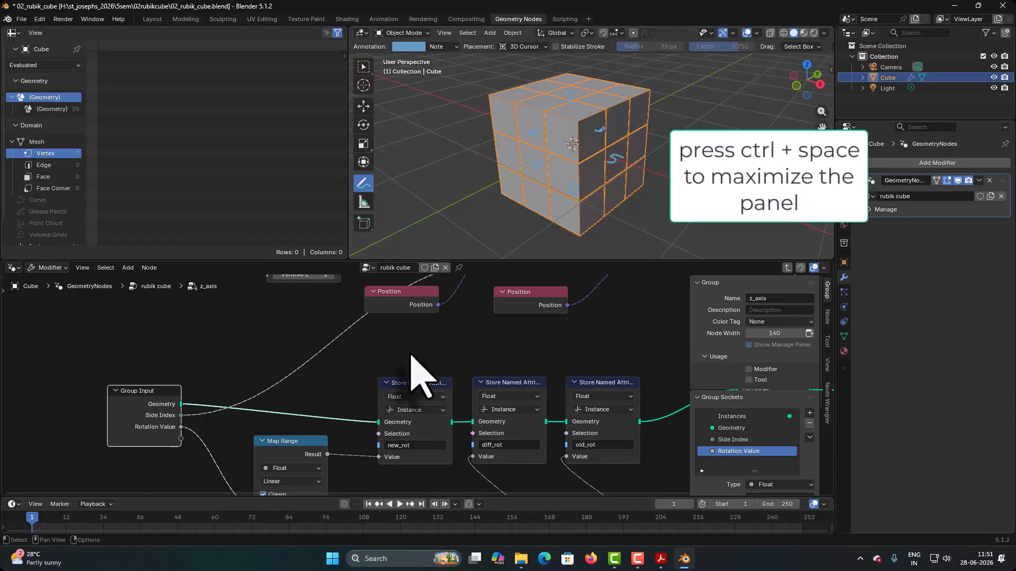
{"action": "key", "text": "ctrl+space"}
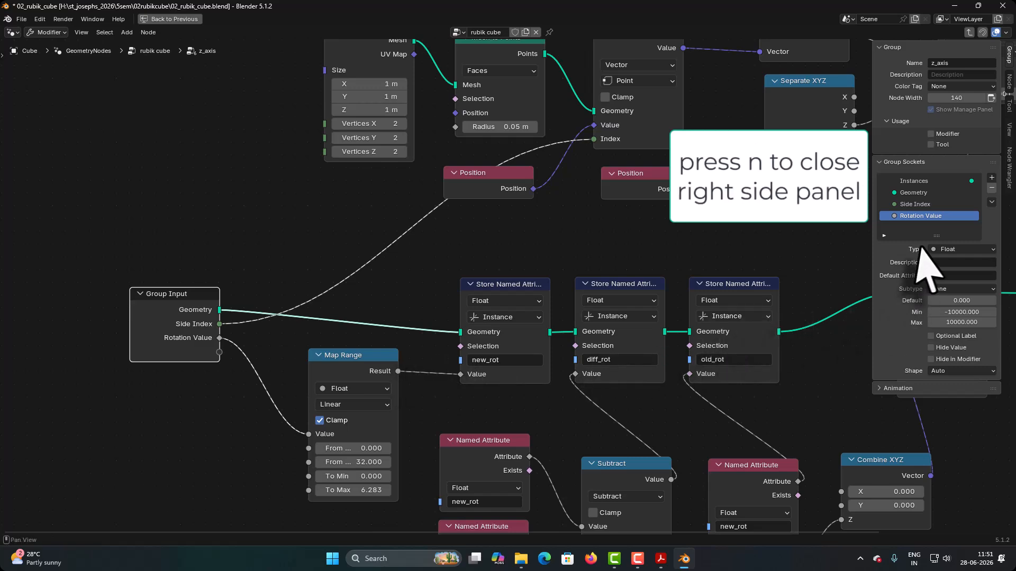
{"action": "key", "text": "n"}
{"action": "key", "text": "Home"}
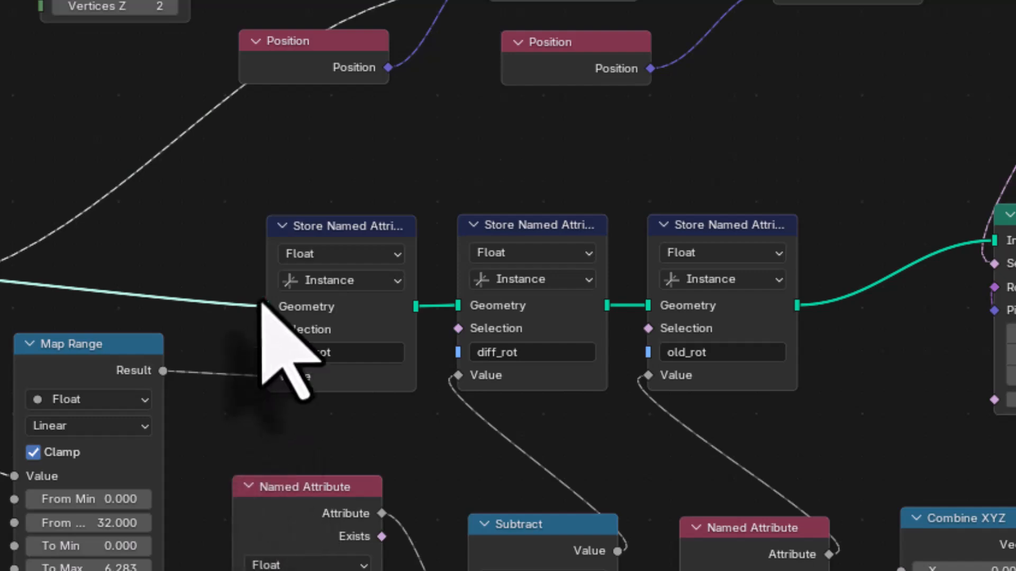
Step: Move the Group Input node farther away from the Store Named Attribute nodes to free space for new nodes
{"action": "middle_click_drag", "start_coordinate": [253, 318], "coordinate": [262, 328]}
{"action": "left_click", "coordinate": [312, 174]}
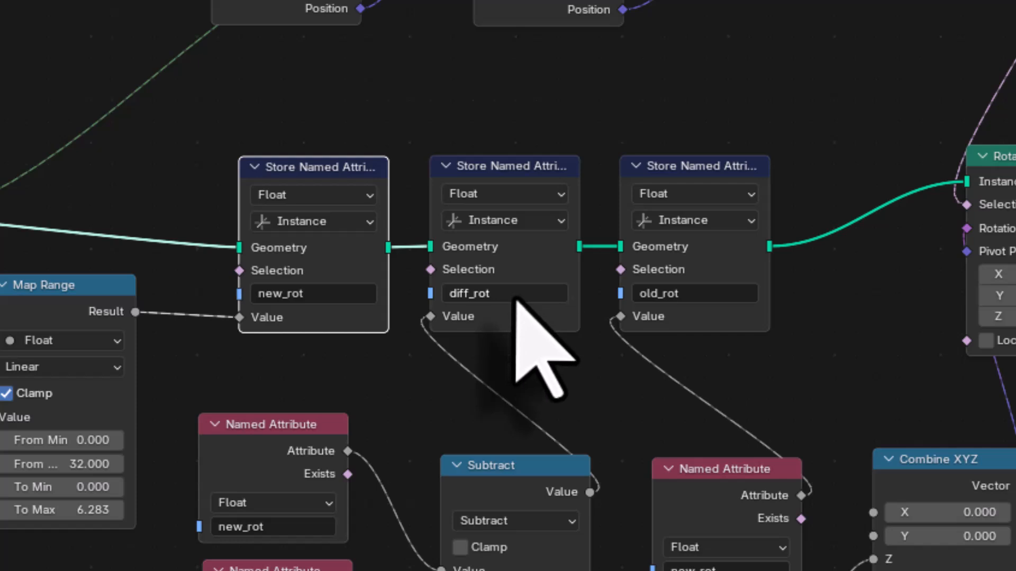
{"action": "mouse_move", "coordinate": [688, 299]}
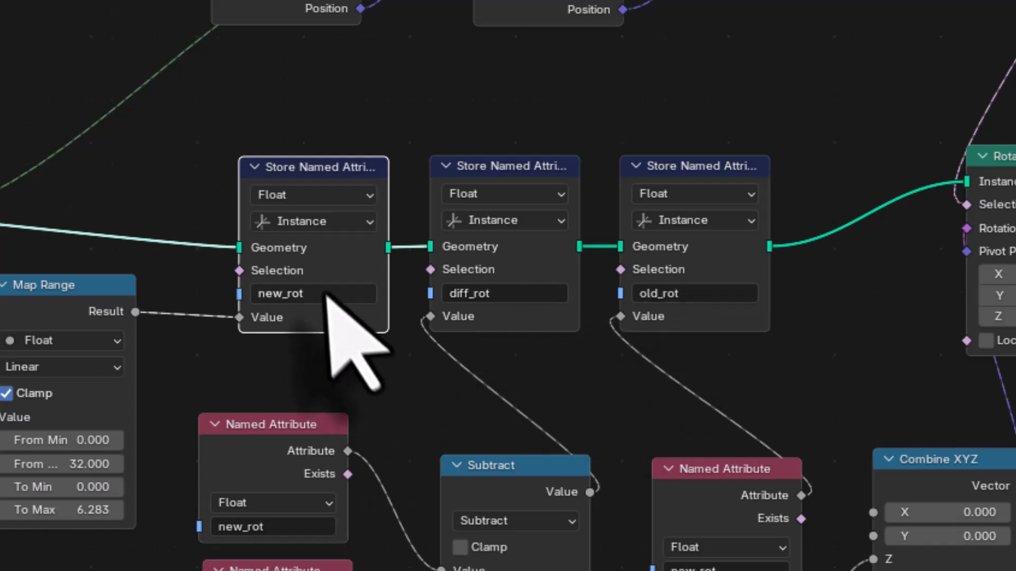
{"action": "mouse_move", "coordinate": [317, 308]}
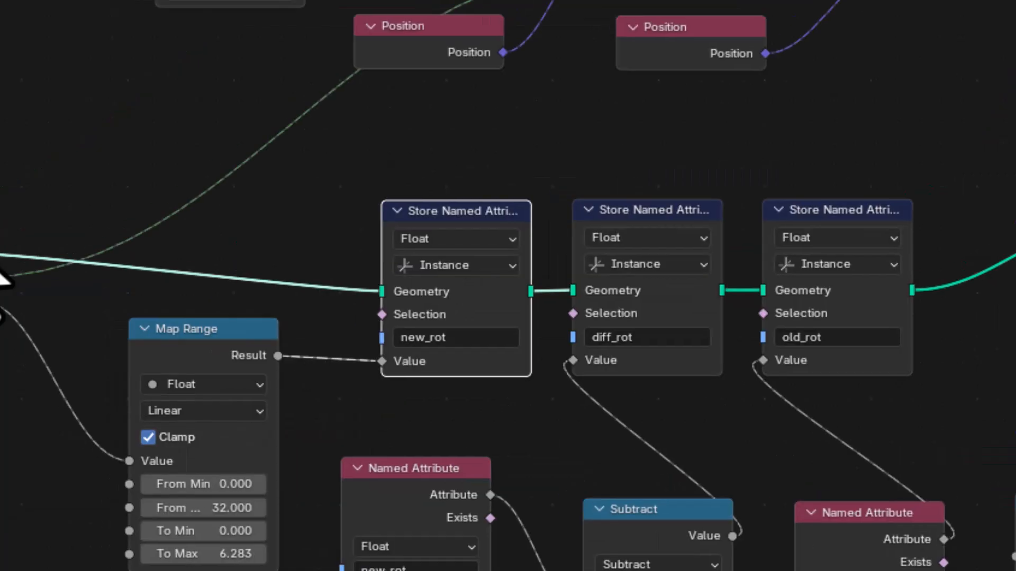
{"action": "left_click_drag", "start_coordinate": [231, 320], "coordinate": [136, 322]}
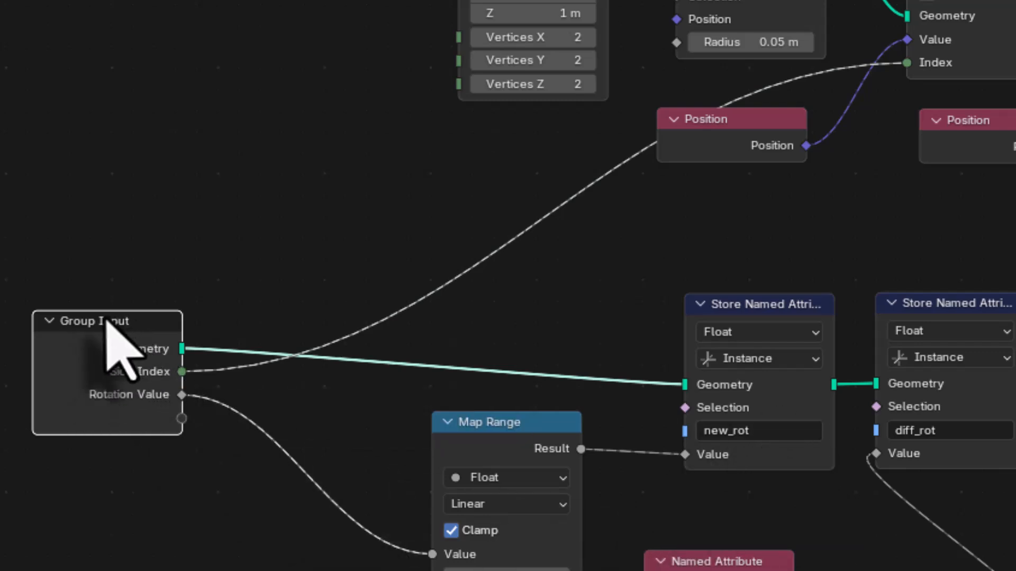
{"action": "left_click_drag", "start_coordinate": [106, 320], "coordinate": [161, 418]}
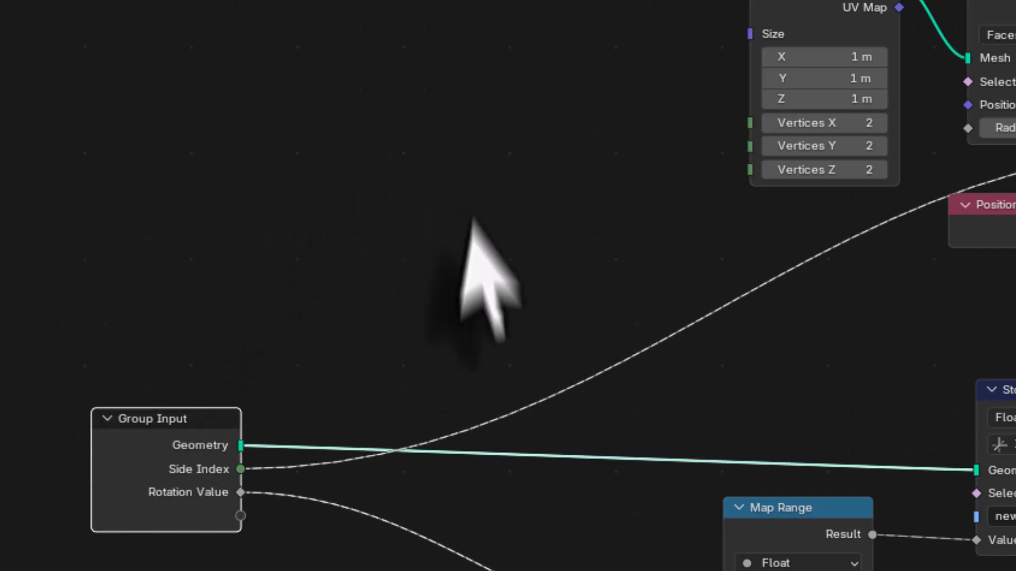
Step: Add a String node above the Group Input node and set its text to new_rot
{"action": "key", "text": "shift+a"}
{"action": "left_click", "coordinate": [356, 222]}
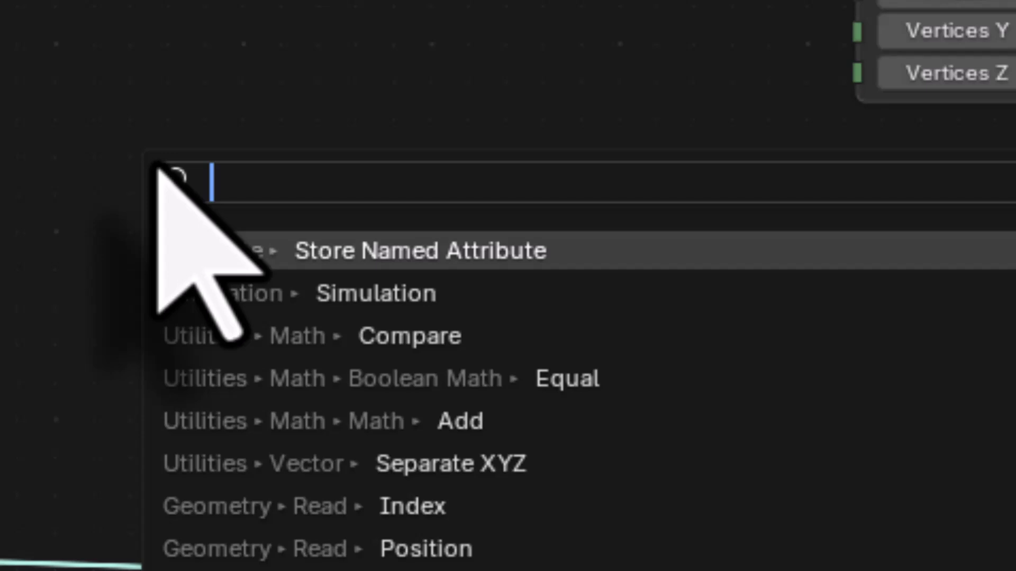
{"action": "type", "text": "str"}
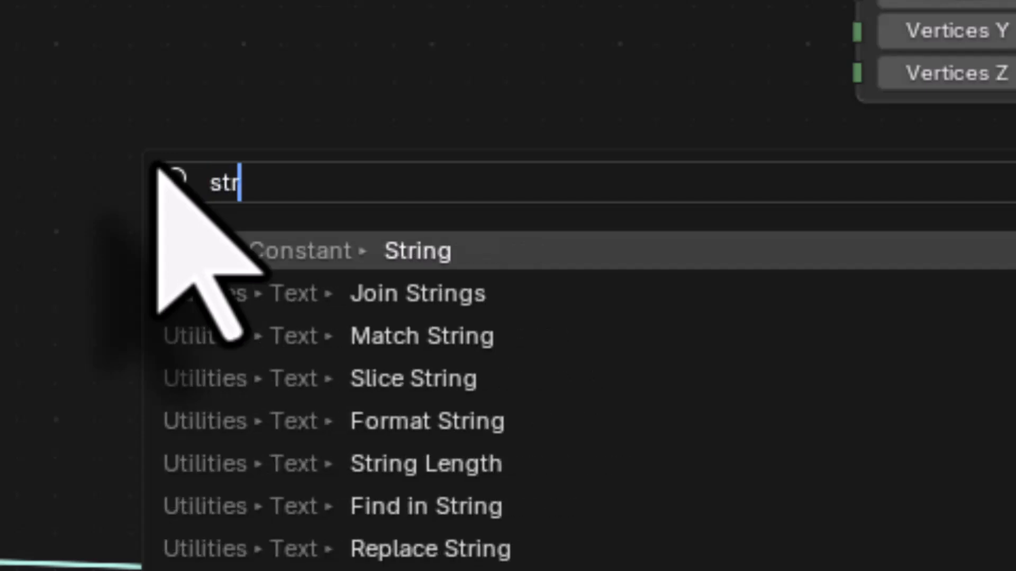
{"action": "left_click", "coordinate": [476, 249]}
{"action": "left_click", "coordinate": [170, 143]}
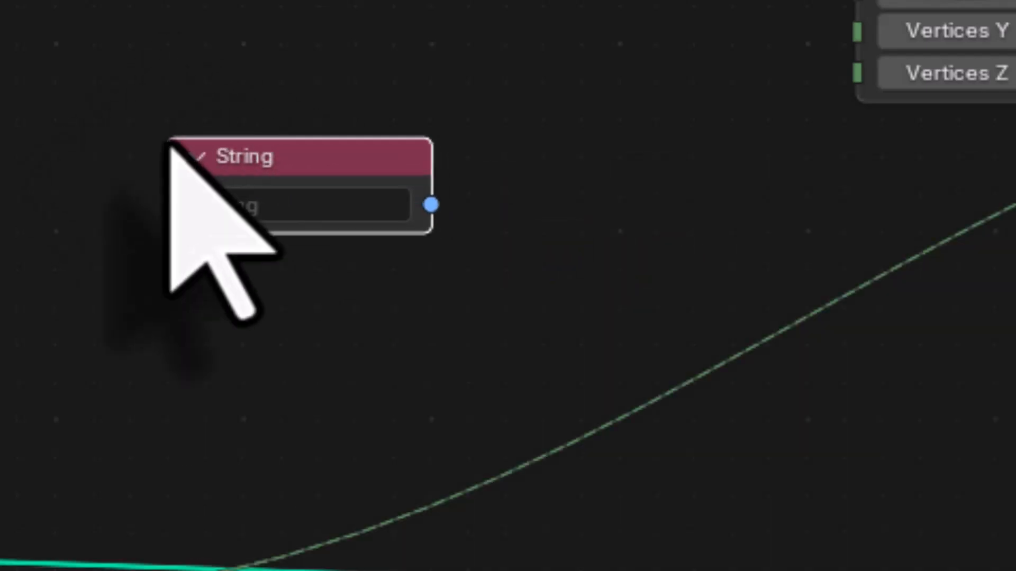
{"action": "left_click", "coordinate": [249, 206]}
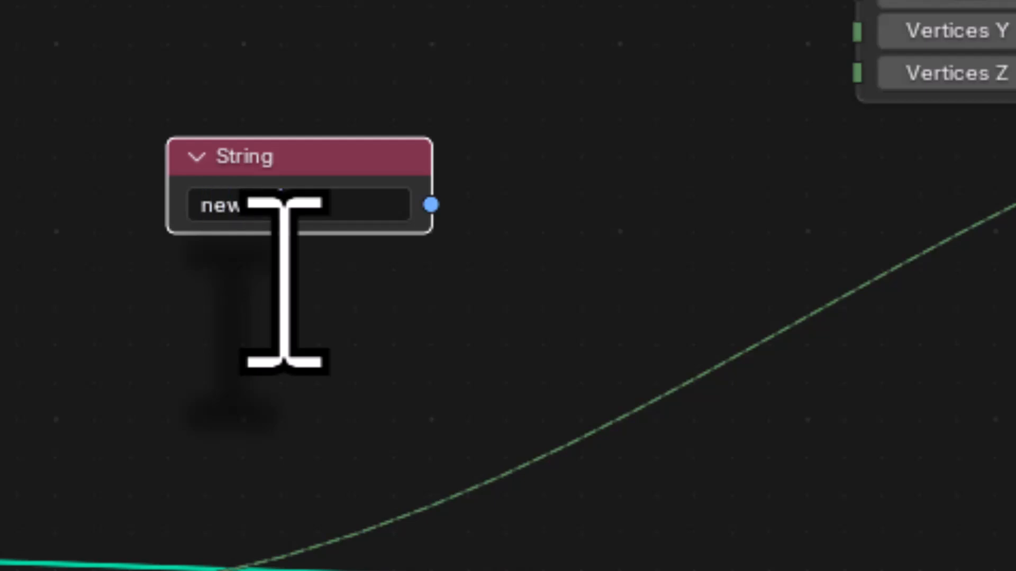
{"action": "left_click_drag", "start_coordinate": [291, 151], "coordinate": [74, 25]}
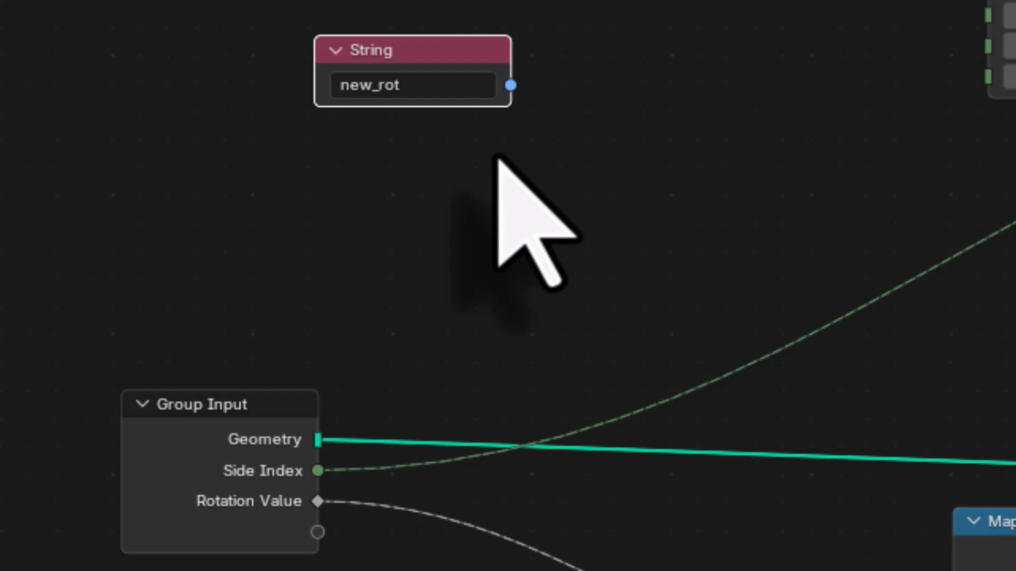
Step: Add a Join Strings node beside the String node and connect the new_rot string to its Strings input
{"action": "key", "text": "shift+a"}
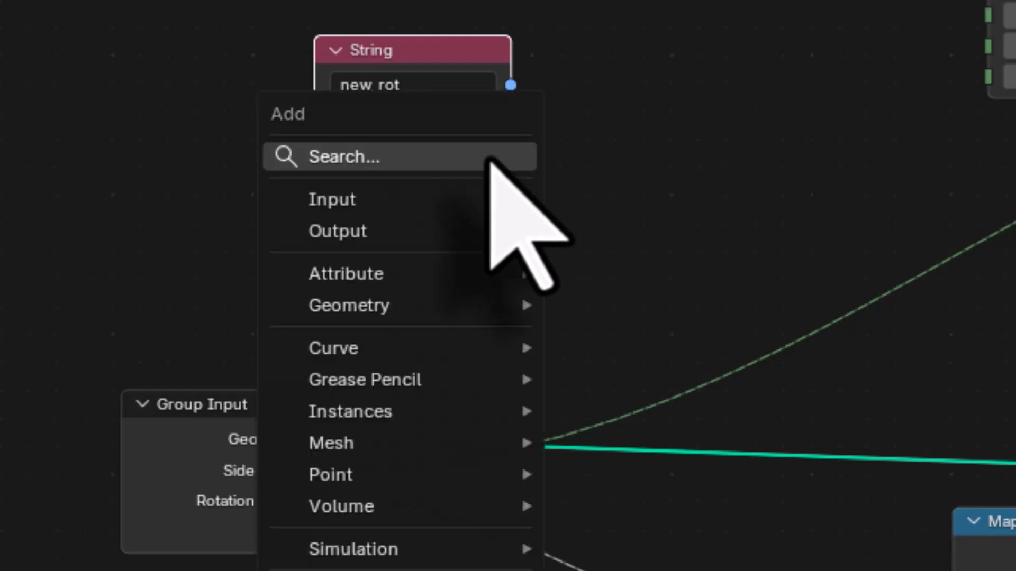
{"action": "left_click", "coordinate": [490, 157]}
{"action": "type", "text": "join"}
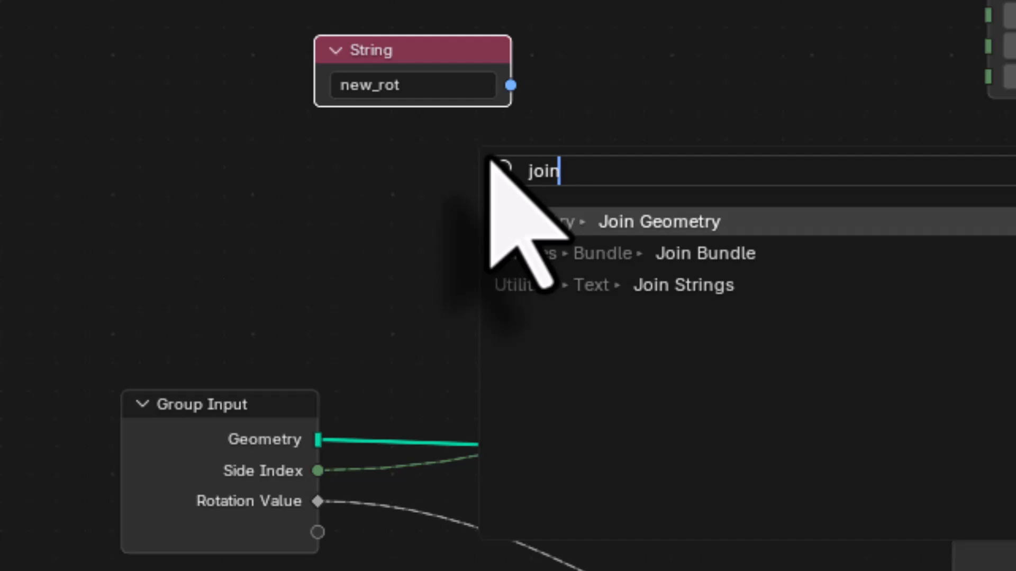
{"action": "left_click", "coordinate": [596, 286]}
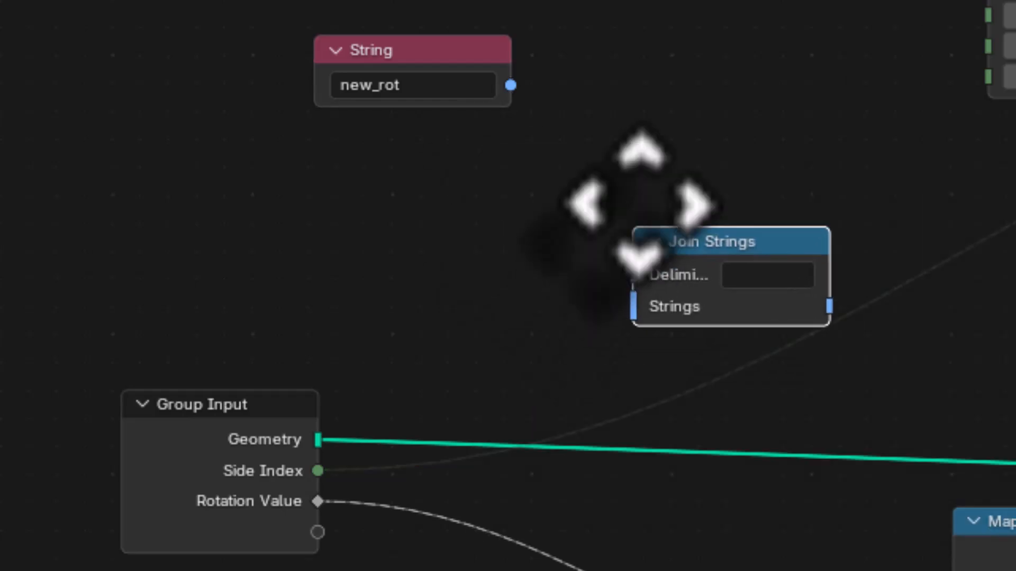
{"action": "left_click", "coordinate": [644, 92]}
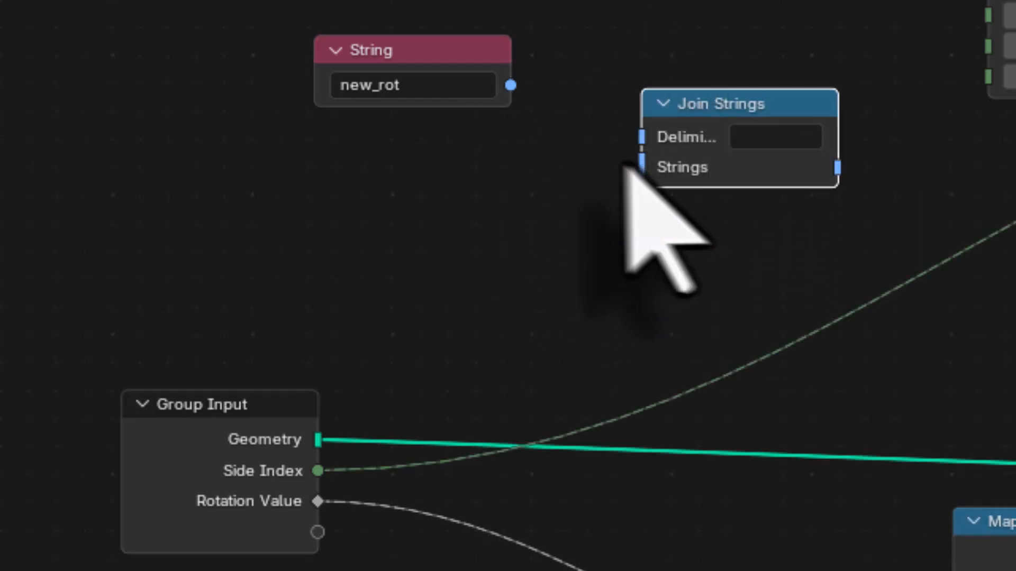
{"action": "left_click_drag", "start_coordinate": [511, 86], "coordinate": [642, 171]}
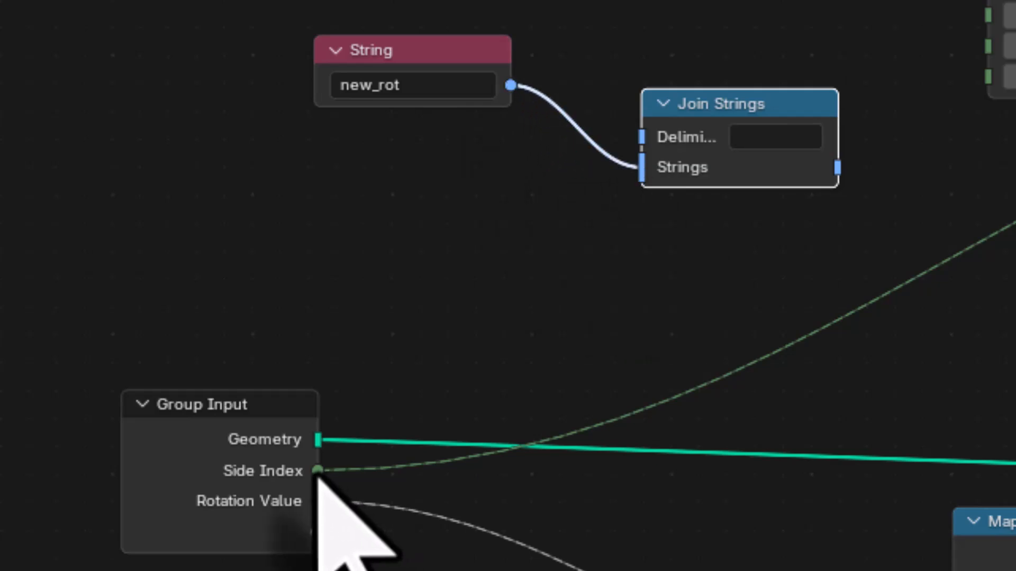
Step: Try to link the Group Input's Side Index directly to the Join Strings node, and remove that link
{"action": "left_click_drag", "start_coordinate": [317, 471], "coordinate": [640, 170]}
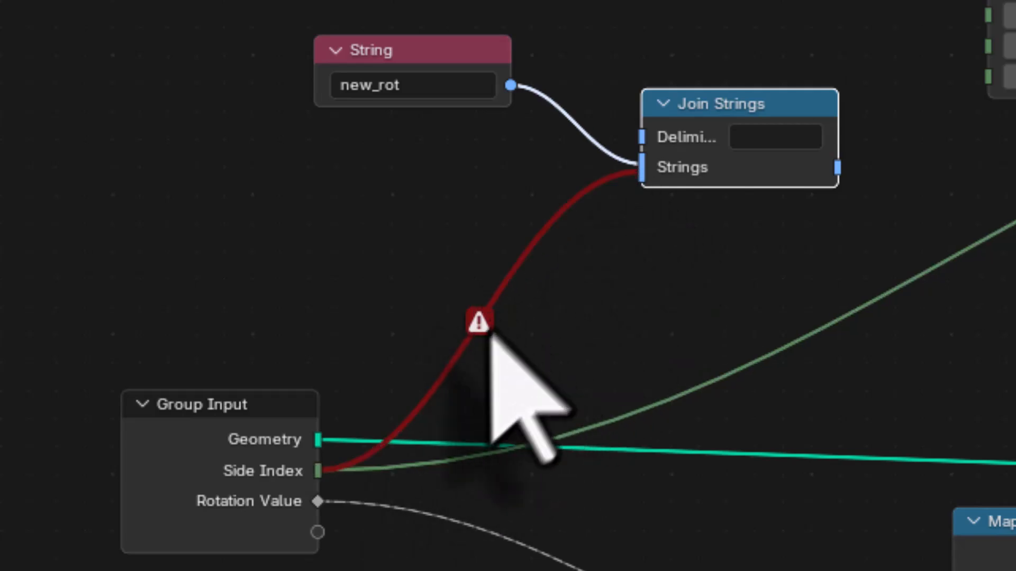
{"action": "mouse_move", "coordinate": [470, 335]}
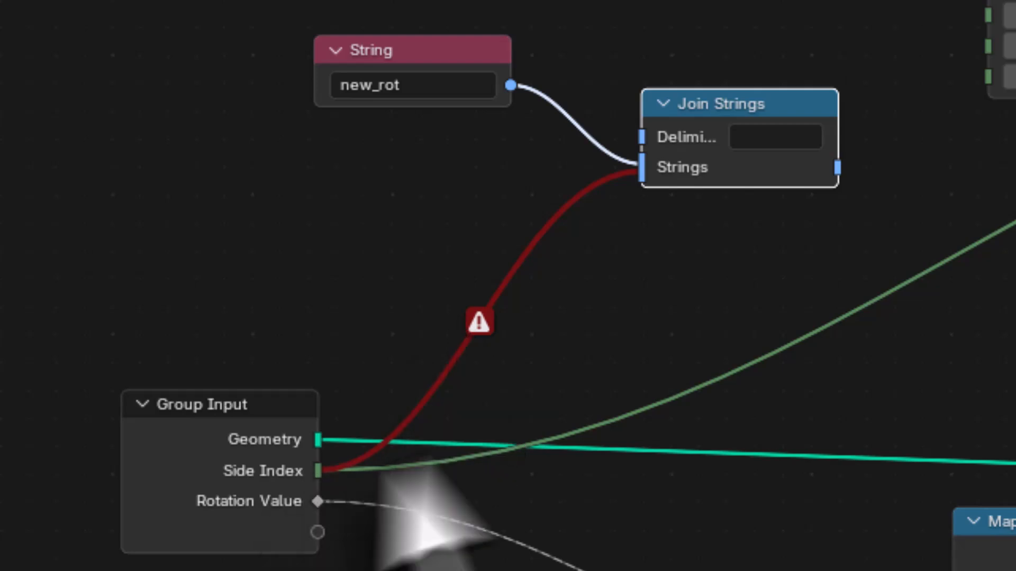
{"action": "mouse_move", "coordinate": [639, 183]}
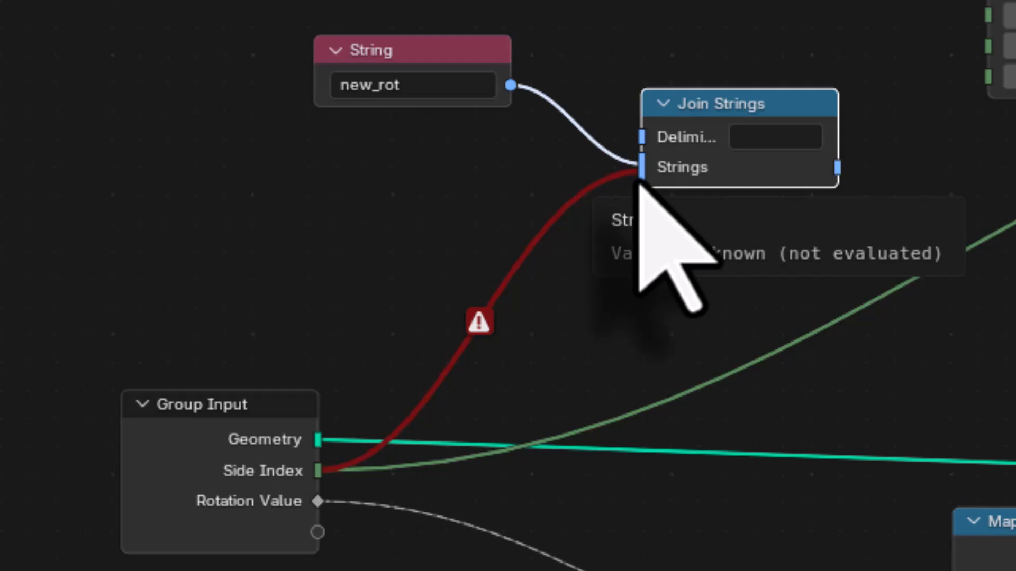
{"action": "left_click_drag", "start_coordinate": [640, 167], "coordinate": [594, 233]}
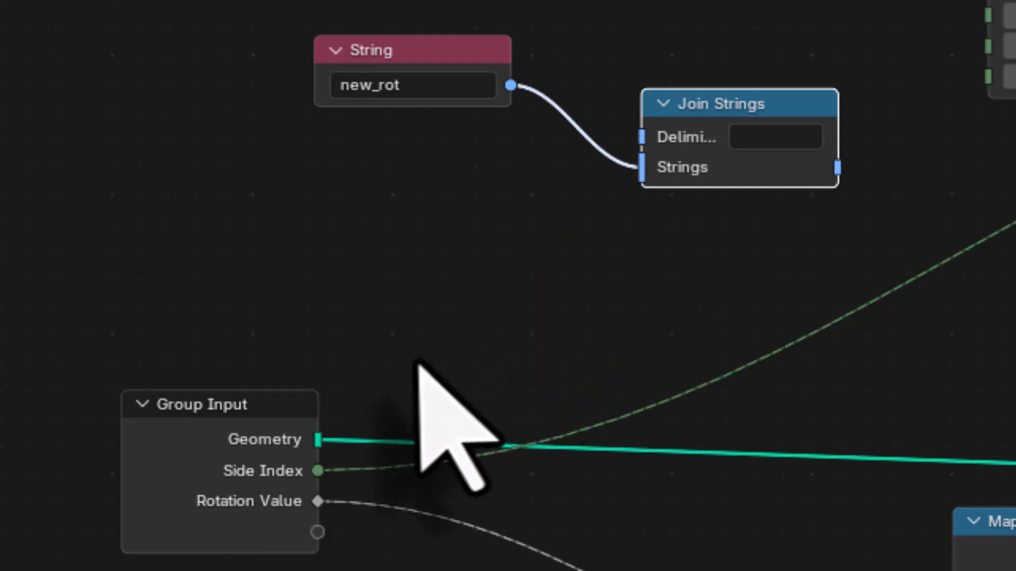
Step: Add a Value to String node between Side Index and the Strings input of Join Strings, and space the nodes apart
{"action": "key", "text": "shift+a"}
{"action": "left_click", "coordinate": [454, 297]}
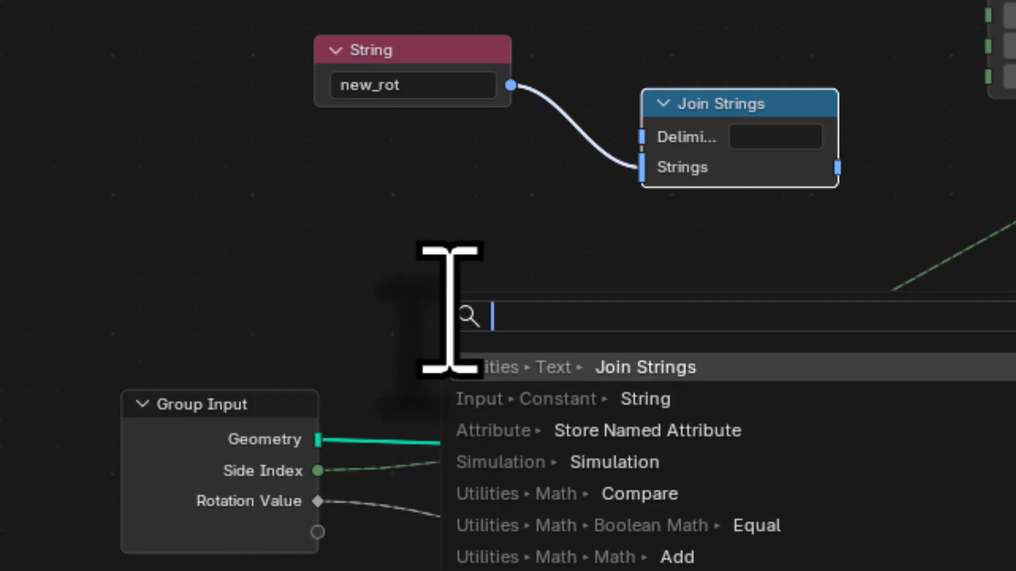
{"action": "type", "text": "value"}
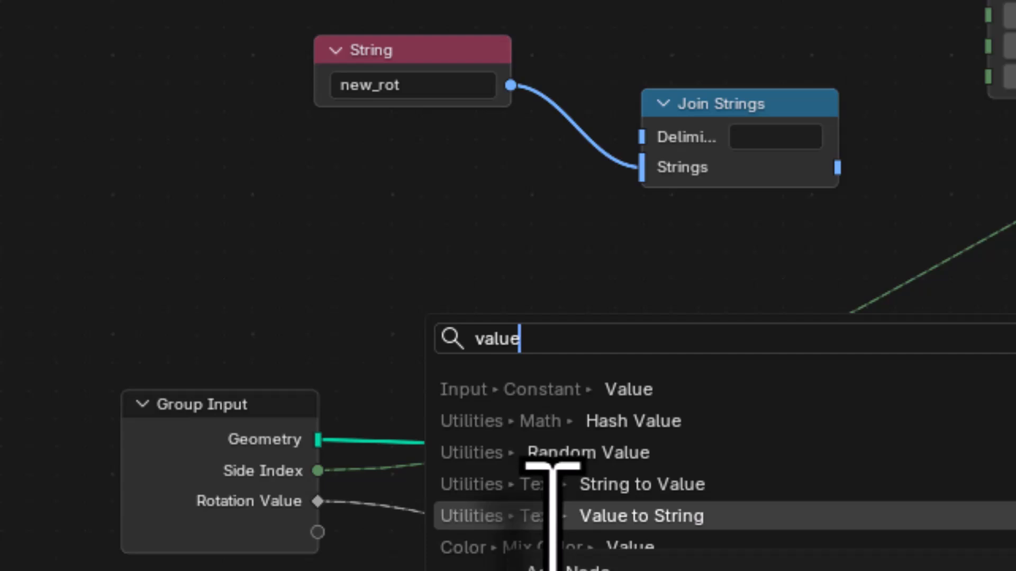
{"action": "left_click", "coordinate": [645, 513]}
{"action": "left_click", "coordinate": [382, 166]}
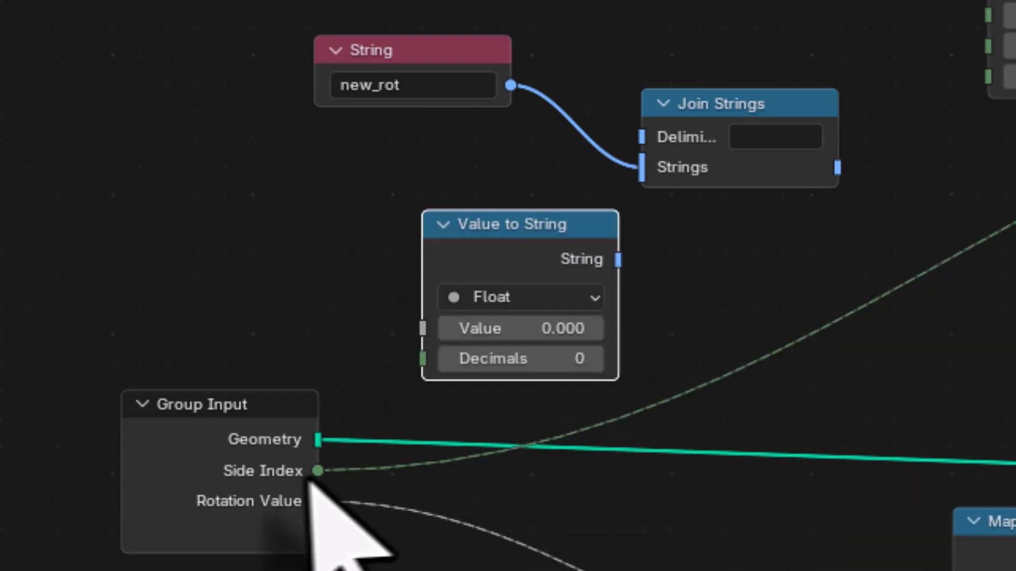
{"action": "left_click_drag", "start_coordinate": [317, 470], "coordinate": [418, 332]}
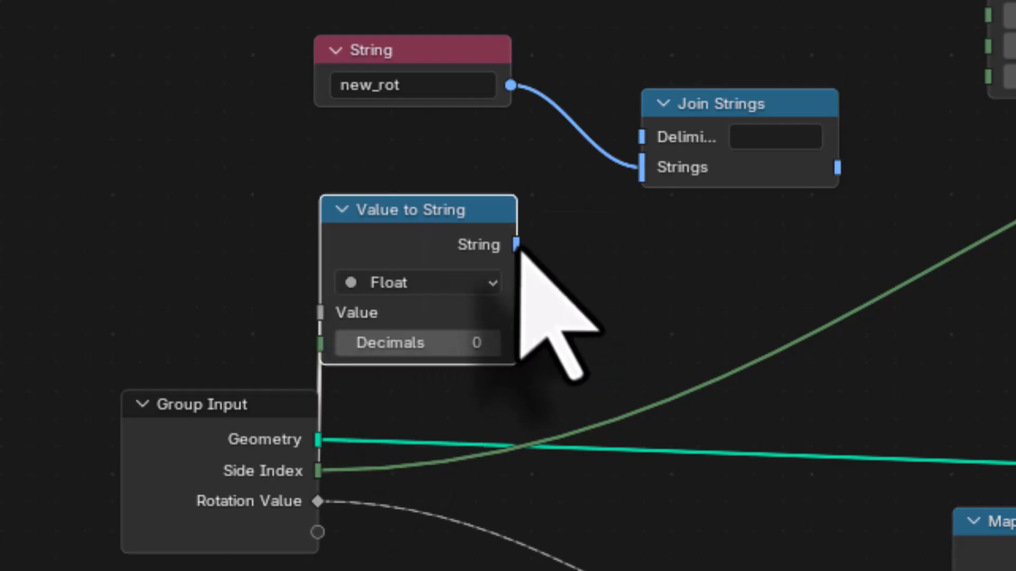
{"action": "left_click_drag", "start_coordinate": [517, 245], "coordinate": [623, 192]}
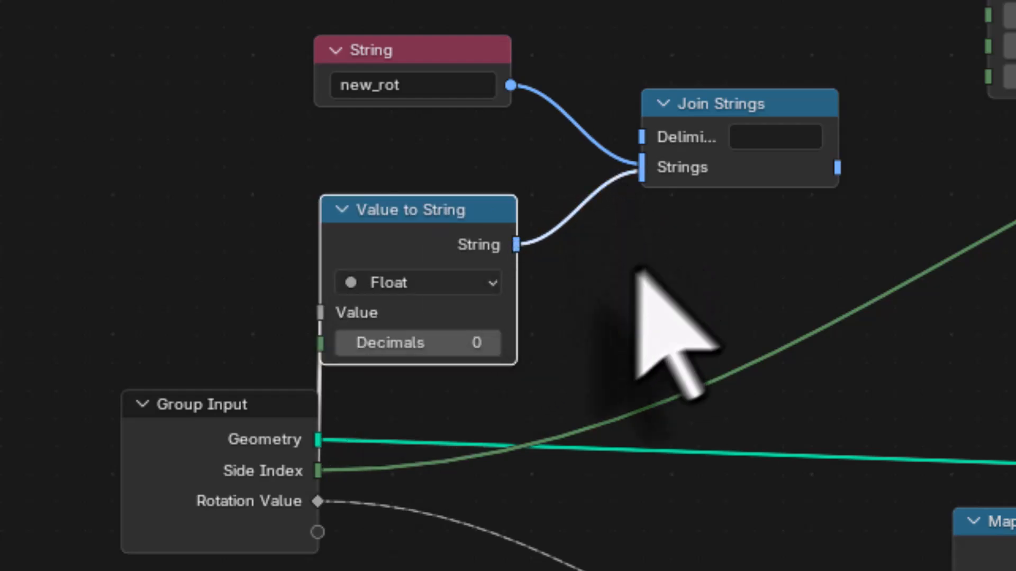
{"action": "left_click_drag", "start_coordinate": [460, 209], "coordinate": [538, 199]}
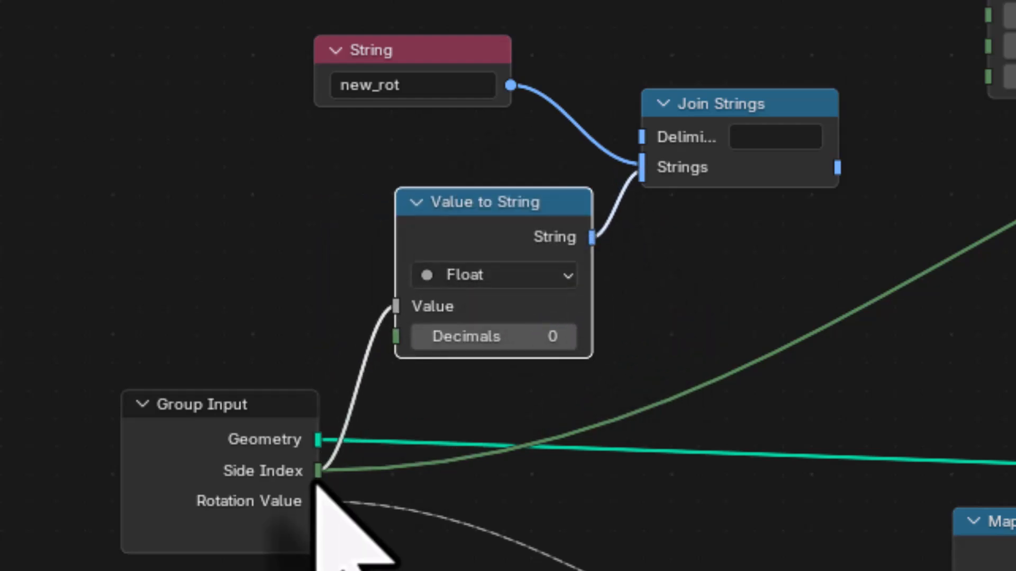
{"action": "left_click_drag", "start_coordinate": [281, 432], "coordinate": [216, 444]}
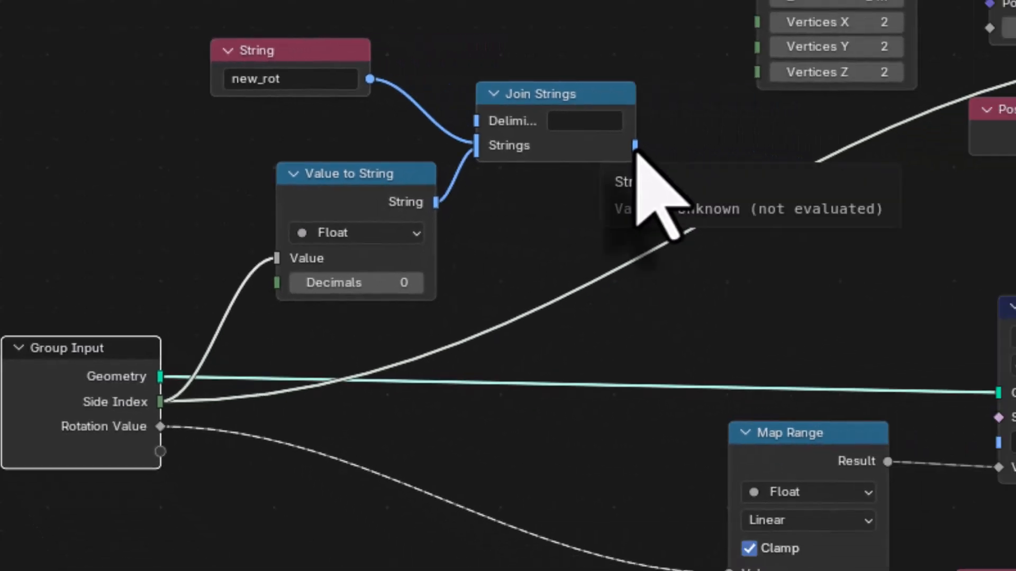
Step: Link the Join Strings output to the names of the first Store Named Attribute node and the new_rot Named Attribute feeding Subtract
{"action": "left_click_drag", "start_coordinate": [837, 168], "coordinate": [1015, 391]}
{"action": "left_click_drag", "start_coordinate": [643, 287], "coordinate": [829, 389]}
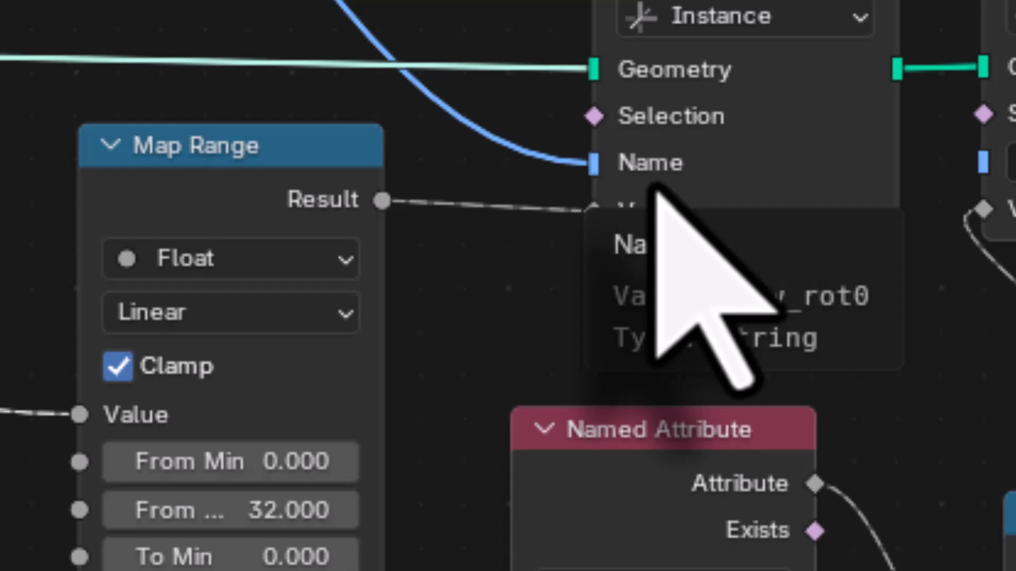
{"action": "mouse_move", "coordinate": [655, 197]}
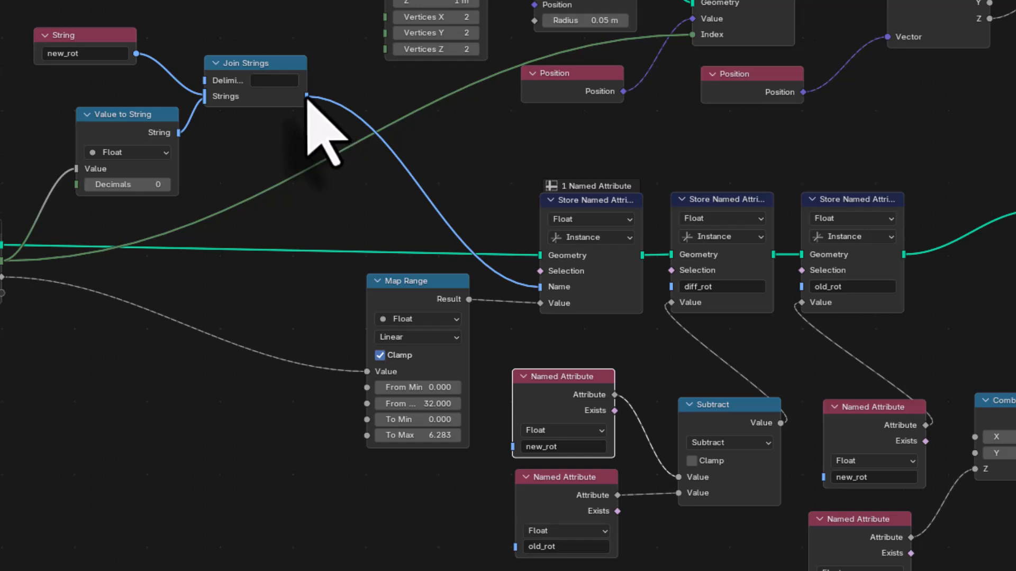
{"action": "left_click_drag", "start_coordinate": [307, 97], "coordinate": [504, 454]}
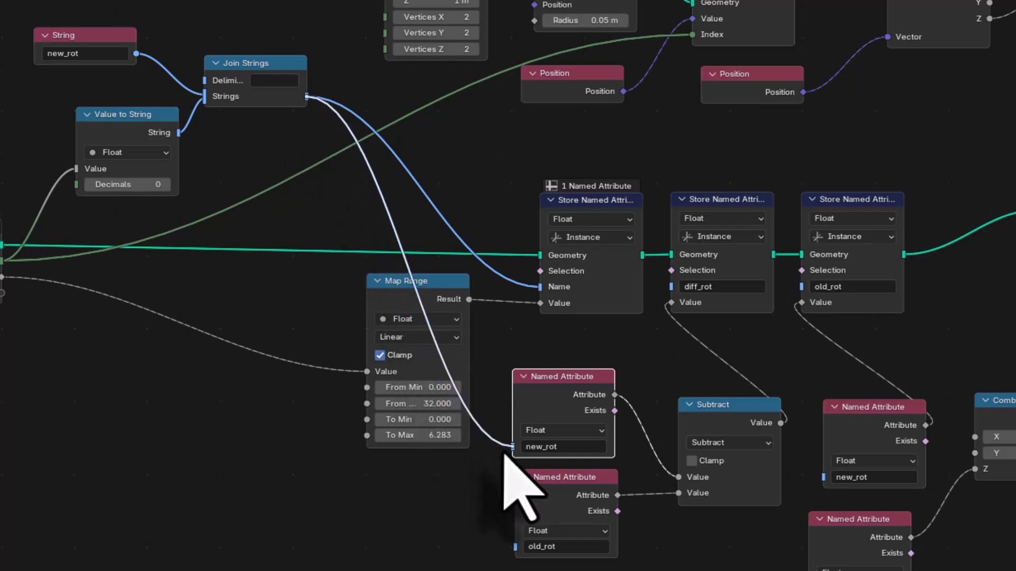
Step: Move the new_rot Named Attribute feeding the old_rot store closer to it and link the joined string to its Name
{"action": "middle_click_drag", "start_coordinate": [667, 560], "coordinate": [564, 570]}
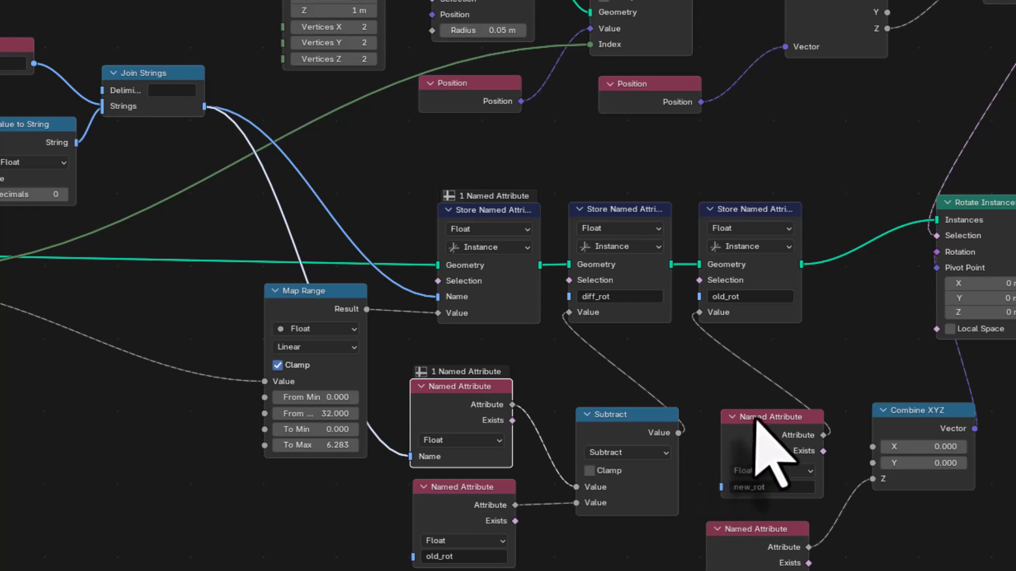
{"action": "left_click_drag", "start_coordinate": [754, 418], "coordinate": [724, 359]}
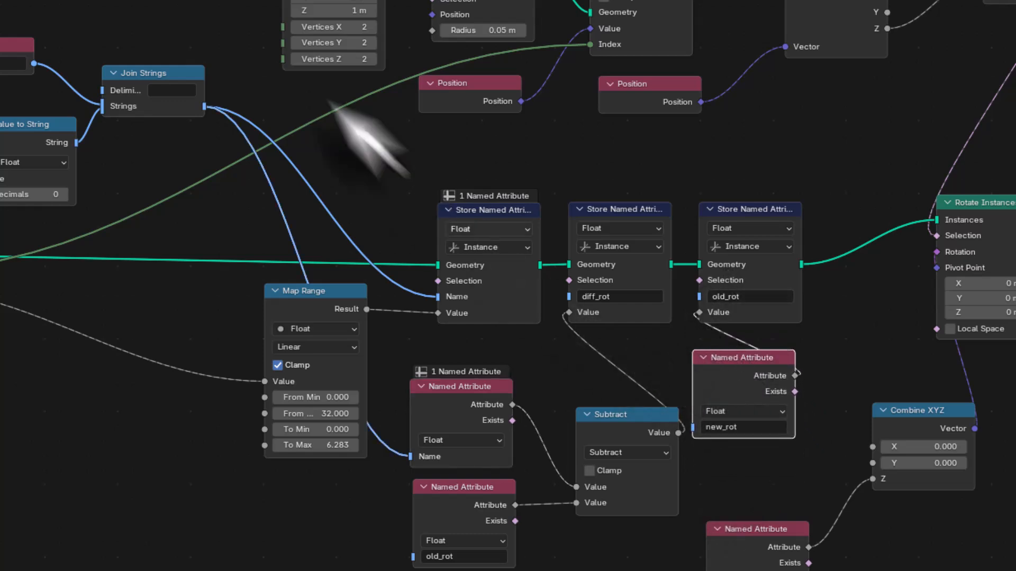
{"action": "left_click_drag", "start_coordinate": [205, 107], "coordinate": [692, 427]}
{"action": "left_click_drag", "start_coordinate": [721, 367], "coordinate": [751, 351]}
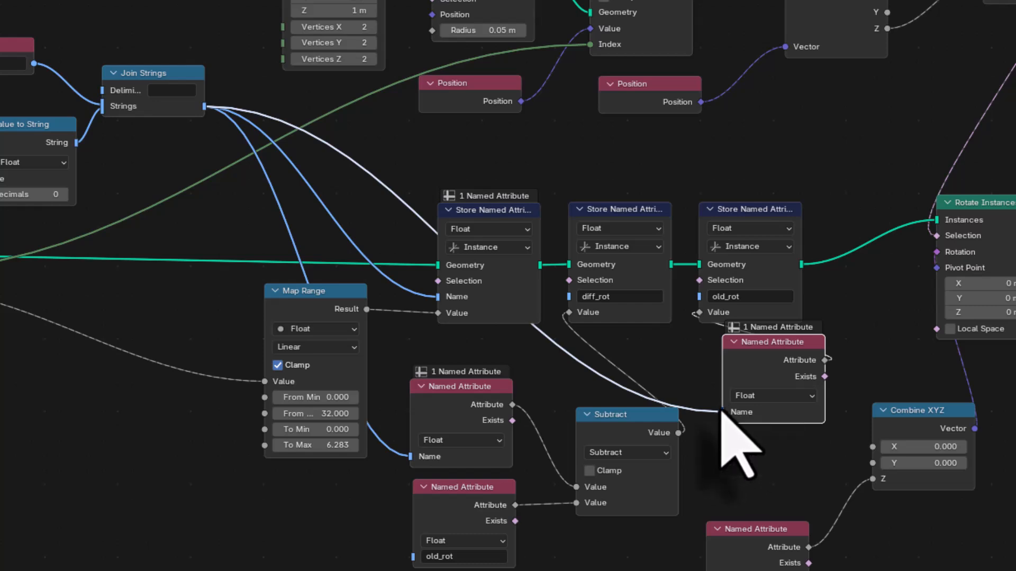
{"action": "left_click", "coordinate": [728, 342]}
{"action": "left_click", "coordinate": [733, 342]}
{"action": "left_click_drag", "start_coordinate": [756, 340], "coordinate": [741, 346]}
Step: Move the old_rot Store Named Attribute node up and away from the diff_rot store to make room between them
{"action": "left_click", "coordinate": [742, 208]}
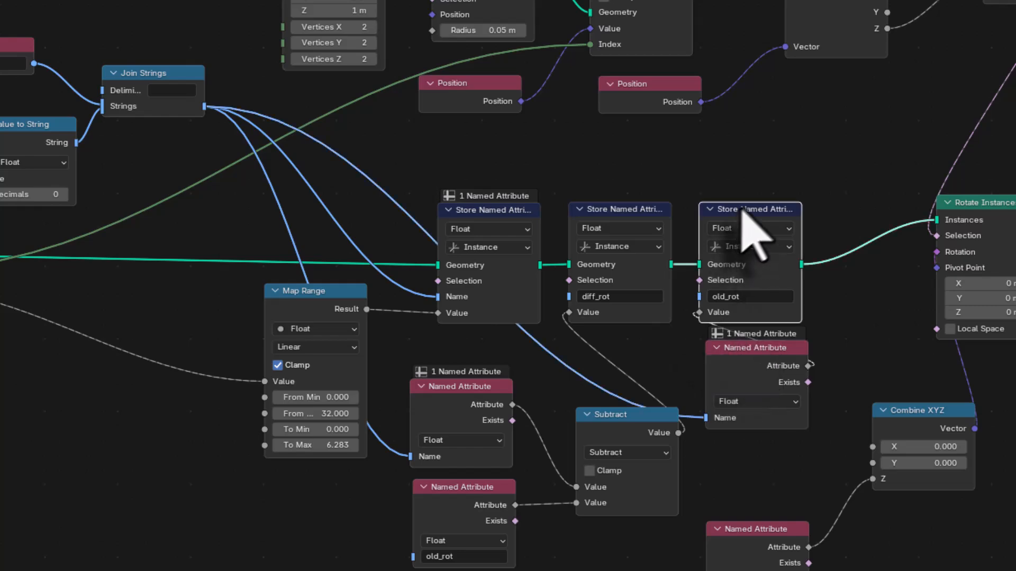
{"action": "left_click_drag", "start_coordinate": [742, 209], "coordinate": [802, 177]}
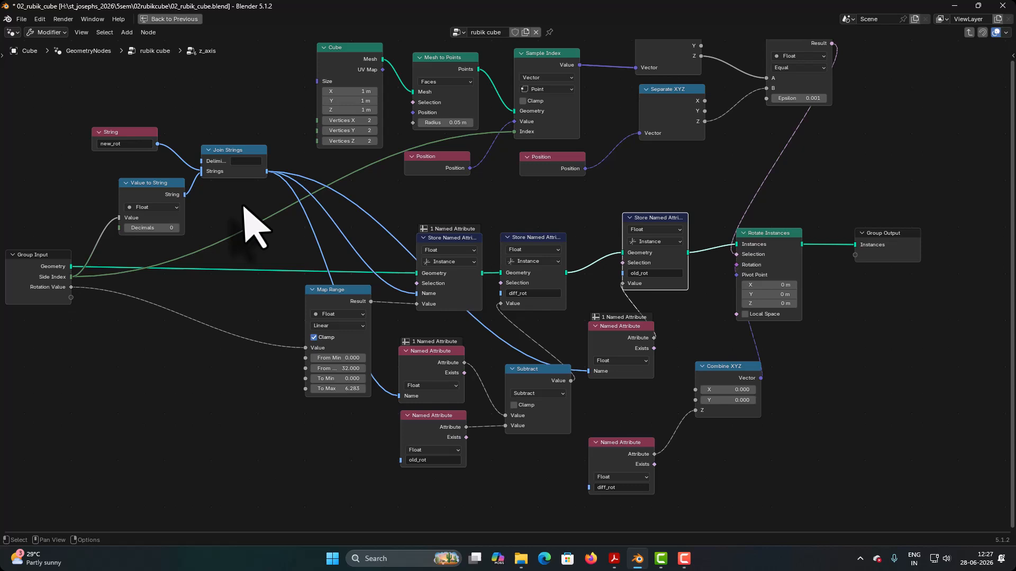
{"action": "middle_click_drag", "start_coordinate": [243, 206], "coordinate": [354, 257]}
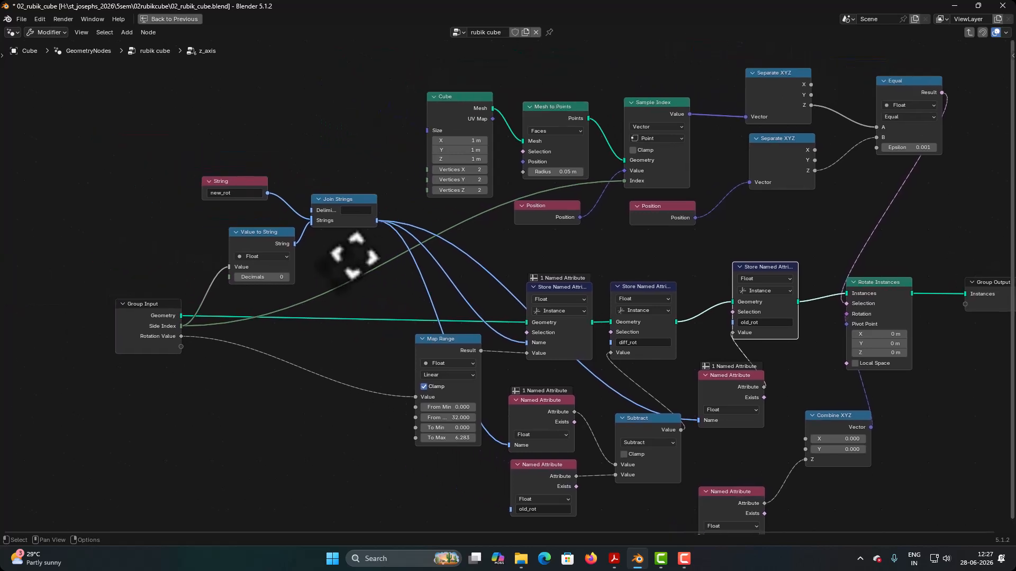
Step: Move the new_rot String, Value to String and Join Strings nodes up and place a duplicate of the three just below them
{"action": "left_click_drag", "start_coordinate": [185, 157], "coordinate": [386, 288]}
{"action": "left_click_drag", "start_coordinate": [671, 460], "coordinate": [662, 462]}
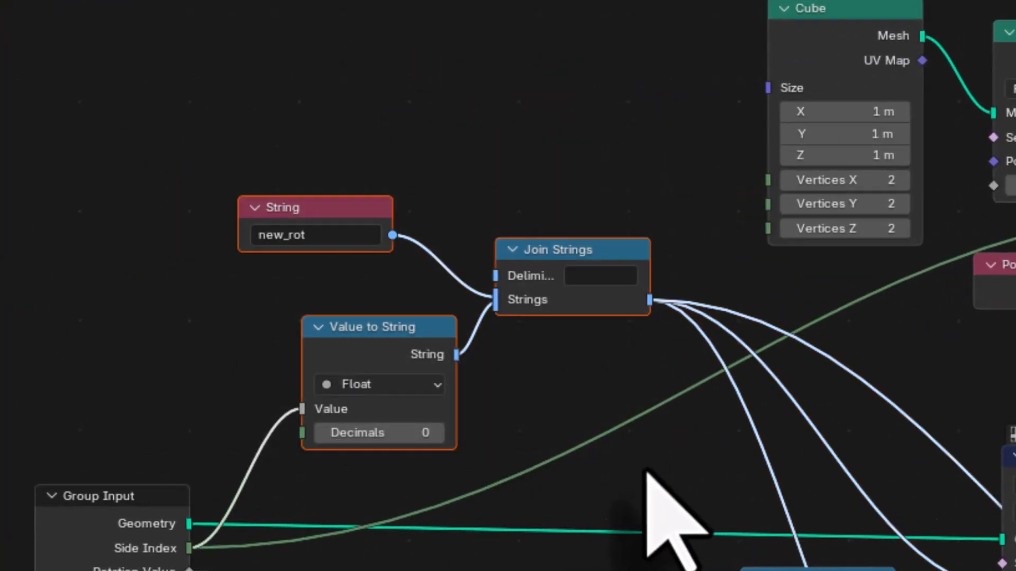
{"action": "left_click_drag", "start_coordinate": [324, 211], "coordinate": [273, 0]}
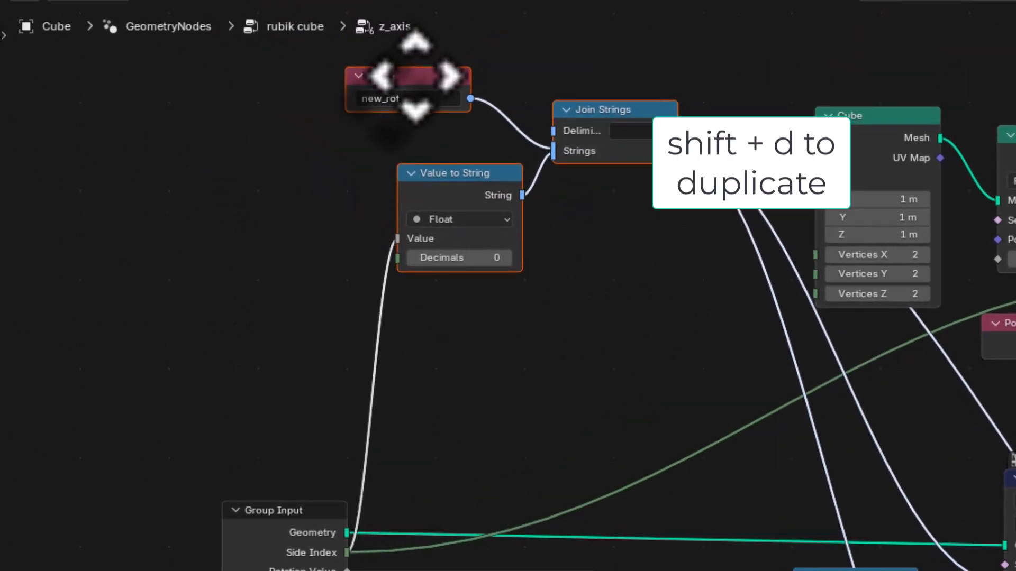
{"action": "left_click_drag", "start_coordinate": [415, 77], "coordinate": [419, 90]}
{"action": "key", "text": "shift+d"}
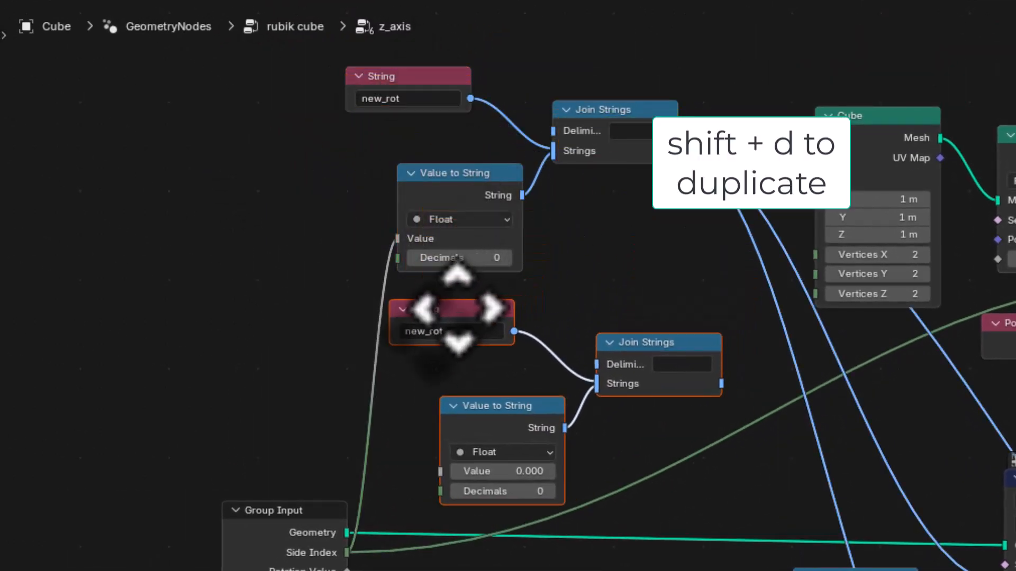
{"action": "left_click", "coordinate": [470, 307]}
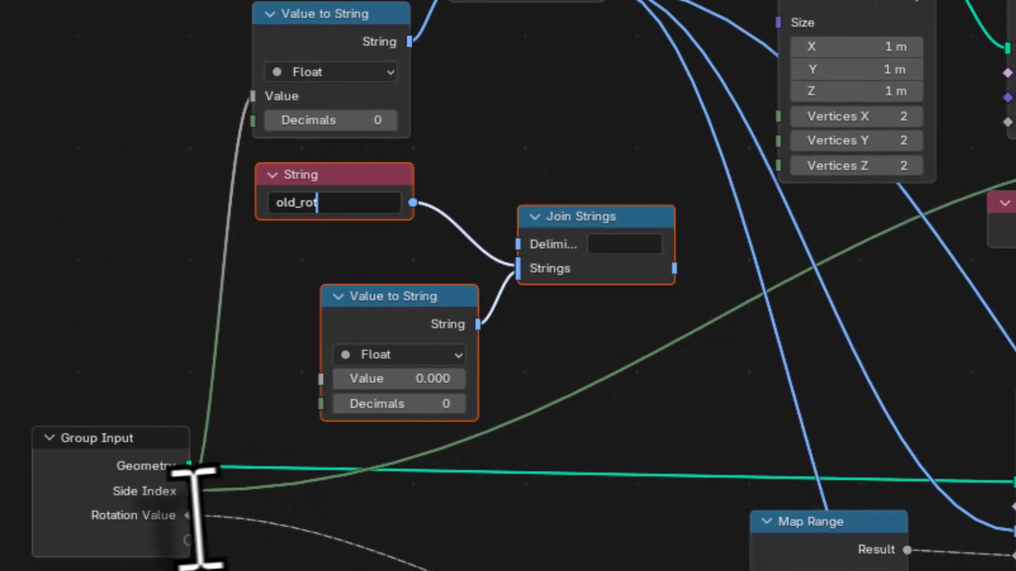
Step: Set the duplicated String node's text to old_rot and link Side Index to the Value of the duplicated Value to String node
{"action": "left_click", "coordinate": [194, 485]}
{"action": "left_click_drag", "start_coordinate": [189, 486], "coordinate": [314, 388]}
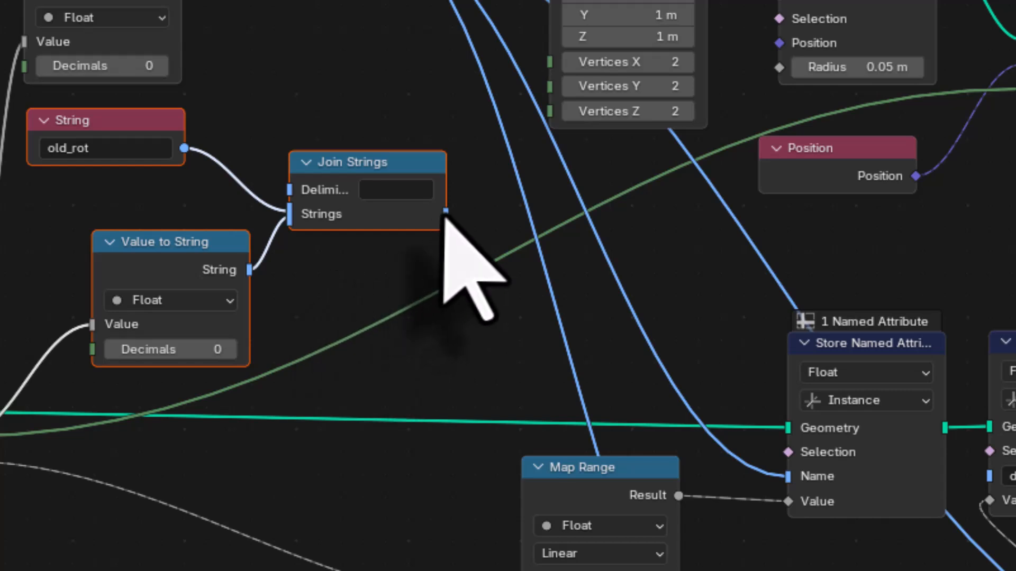
Step: Link the old_rot Join Strings output to the names of the old_rot Store Named Attribute and the old_rot Named Attribute feeding Subtract
{"action": "mouse_move", "coordinate": [445, 213]}
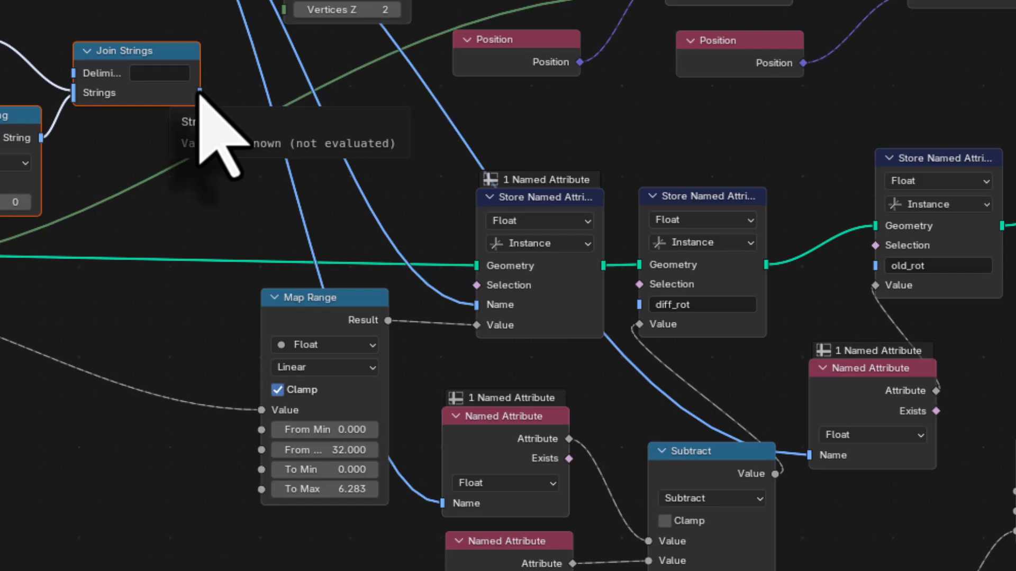
{"action": "left_click_drag", "start_coordinate": [201, 93], "coordinate": [868, 267]}
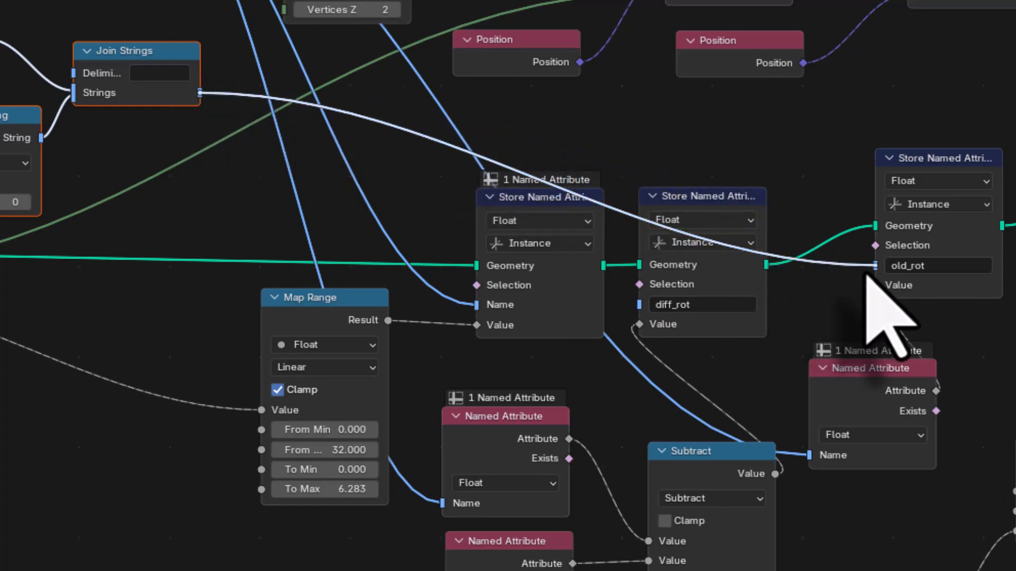
{"action": "left_click_drag", "start_coordinate": [866, 274], "coordinate": [866, 275]}
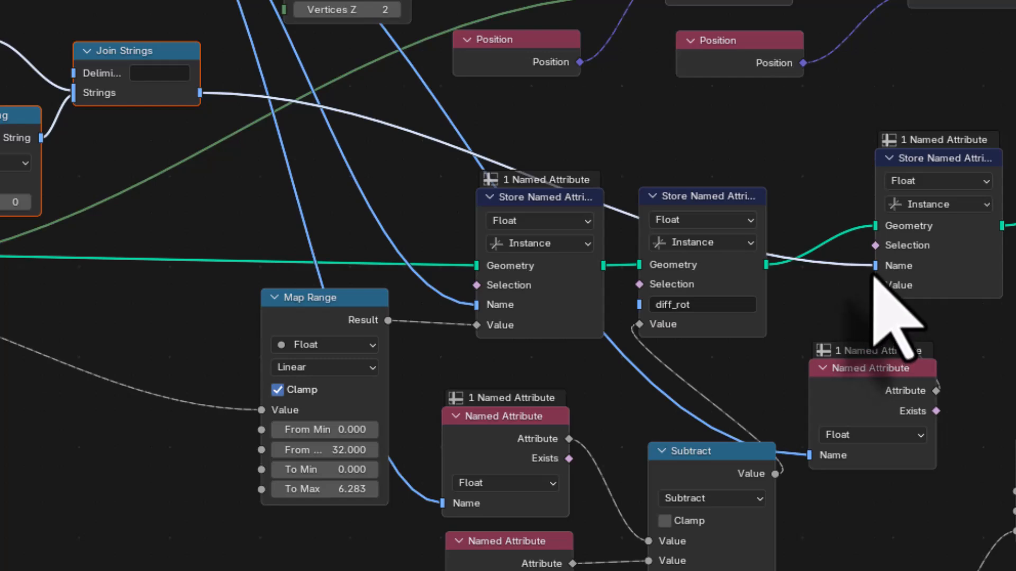
{"action": "middle_click_drag", "start_coordinate": [607, 297], "coordinate": [586, 256]}
{"action": "middle_click_drag", "start_coordinate": [595, 569], "coordinate": [595, 468]}
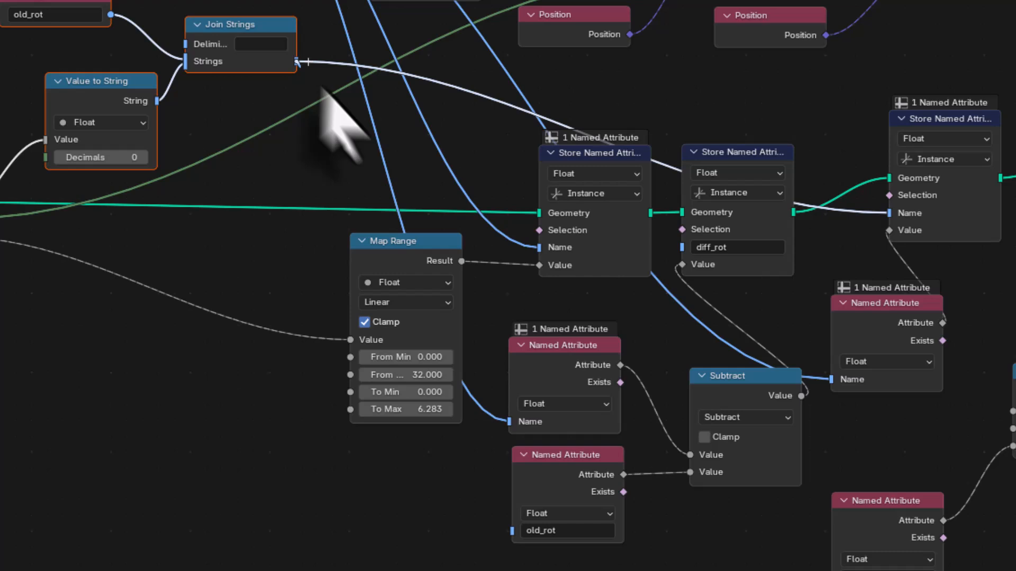
{"action": "left_click_drag", "start_coordinate": [302, 75], "coordinate": [508, 550]}
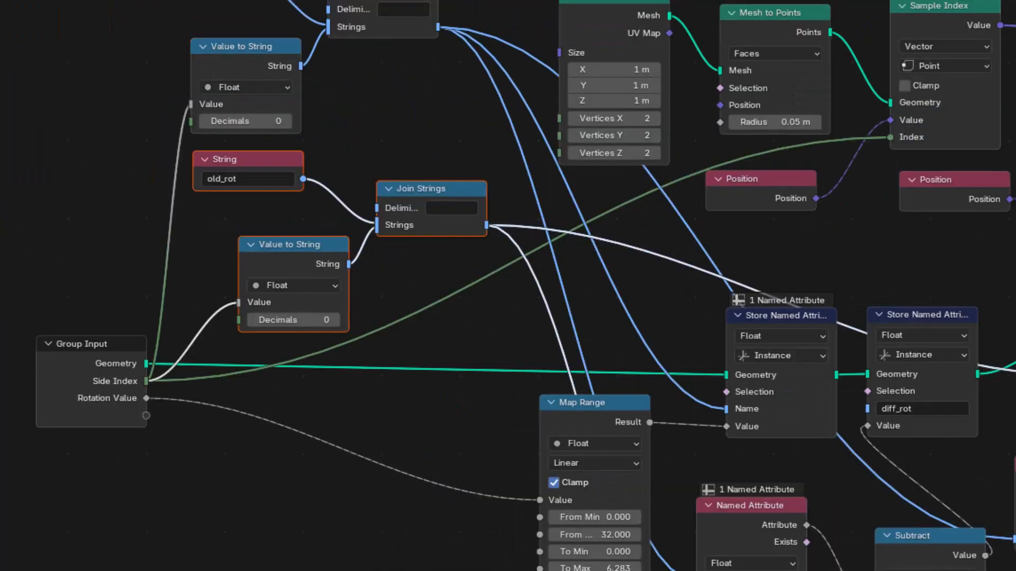
Step: Duplicate the old_rot String, Join Strings and Value to String nodes and place the copies below Group Input
{"action": "left_click", "coordinate": [241, 162]}
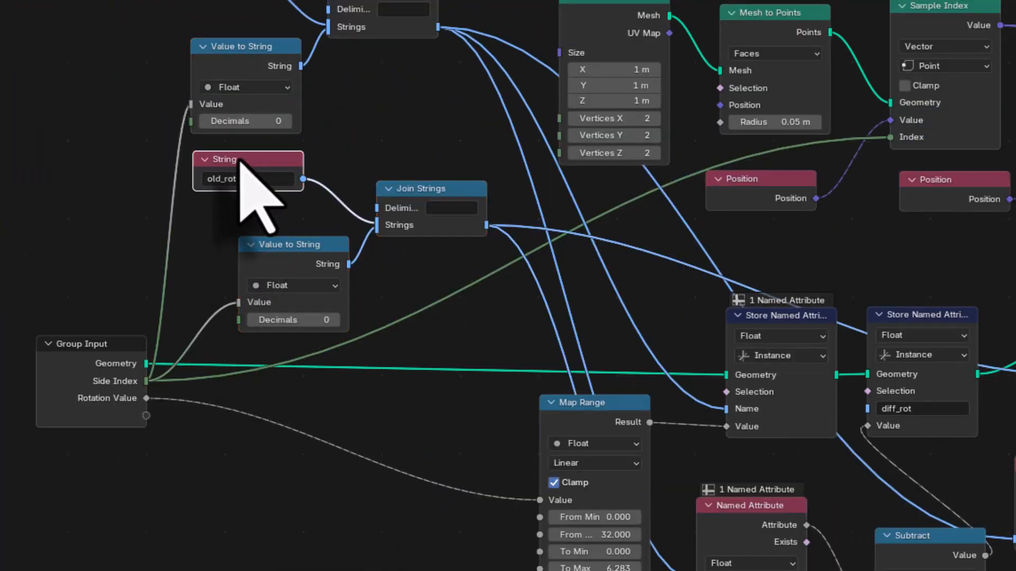
{"action": "left_click", "coordinate": [421, 190], "text": "shift"}
{"action": "left_click", "coordinate": [329, 272], "text": "shift"}
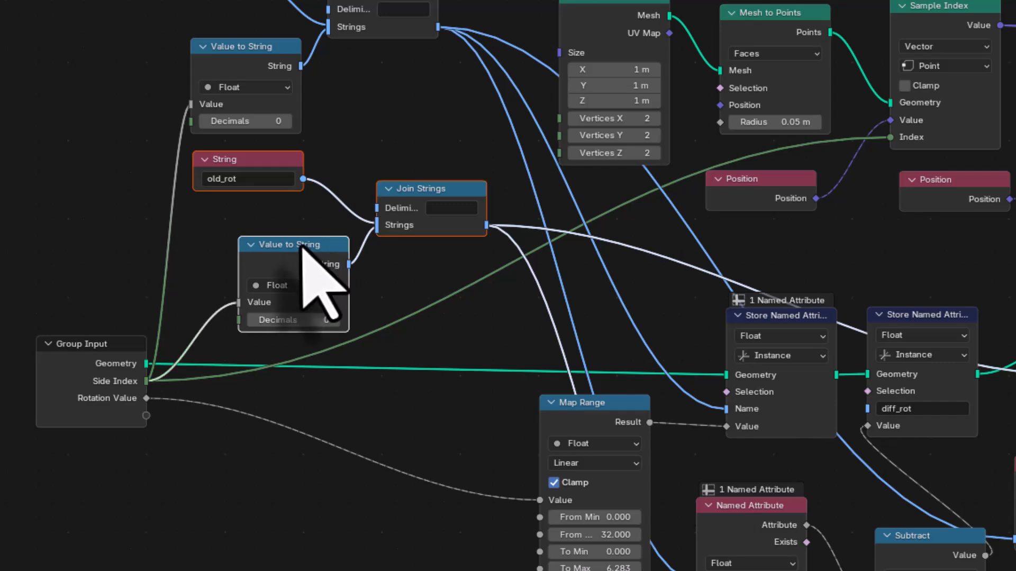
{"action": "key", "text": "shift+d"}
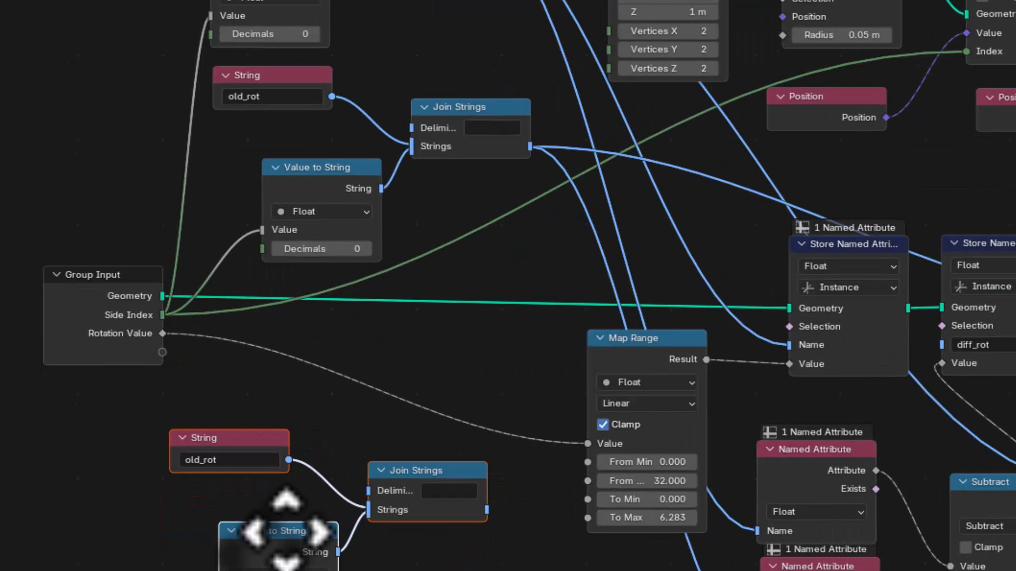
{"action": "left_click", "coordinate": [286, 536]}
Step: Set the new String copy's text to diff_rot and link Side Index to the Value of its Value to String node
{"action": "left_click", "coordinate": [288, 317]}
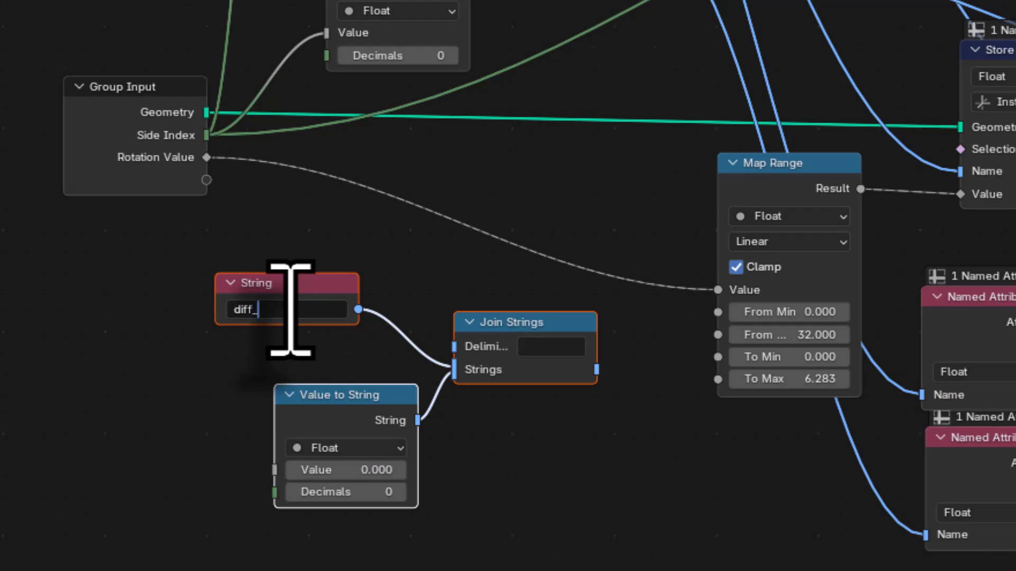
{"action": "type", "text": "diff_rot"}
{"action": "key", "text": "Return"}
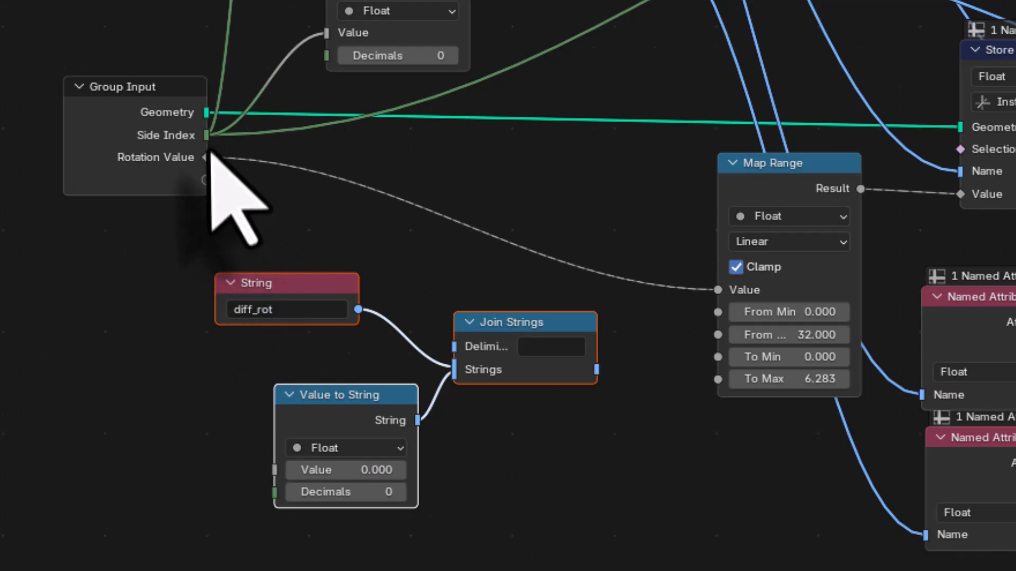
{"action": "left_click_drag", "start_coordinate": [207, 137], "coordinate": [268, 478]}
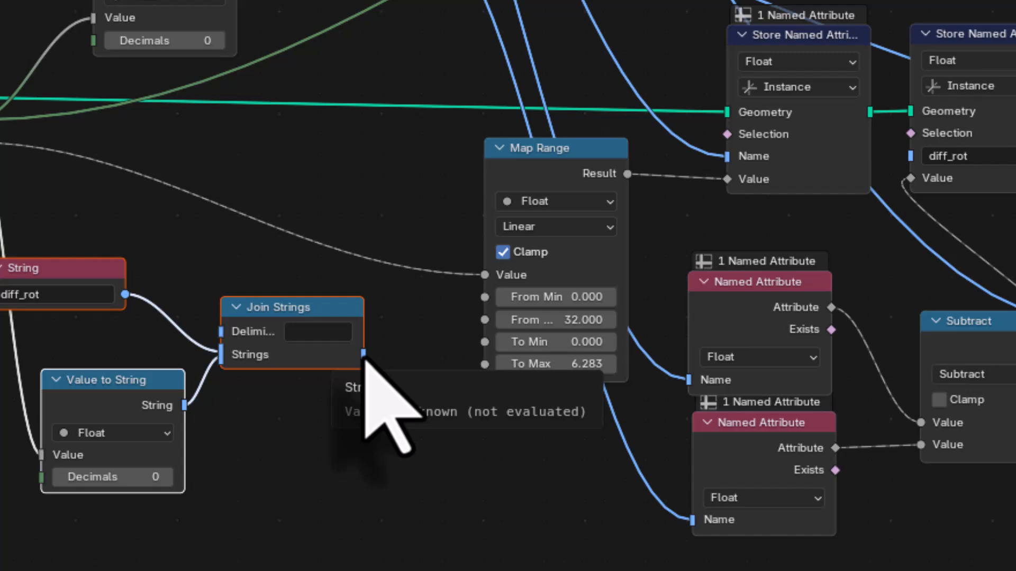
Step: Link the diff_rot Join Strings output to the names of the diff_rot Store Named Attribute and the Named Attribute feeding Combine XYZ
{"action": "left_click_drag", "start_coordinate": [363, 352], "coordinate": [906, 175]}
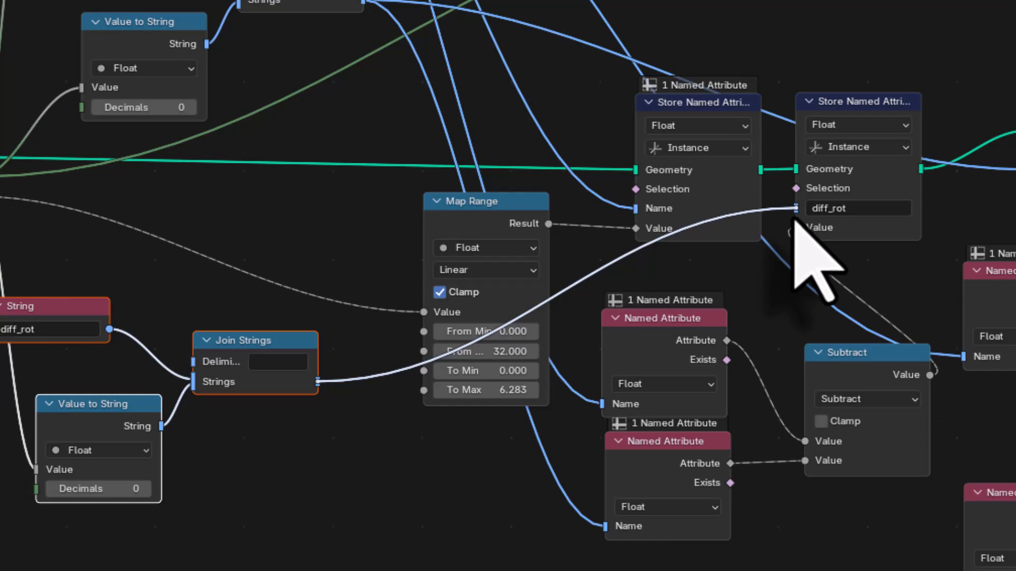
{"action": "left_click_drag", "start_coordinate": [793, 221], "coordinate": [793, 222]}
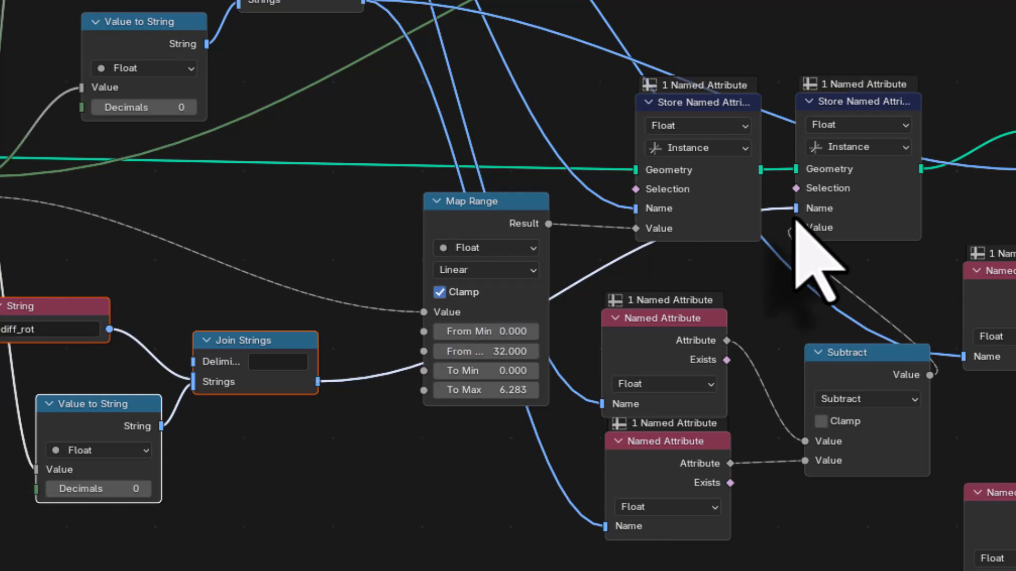
{"action": "middle_click_drag", "start_coordinate": [807, 561], "coordinate": [686, 532]}
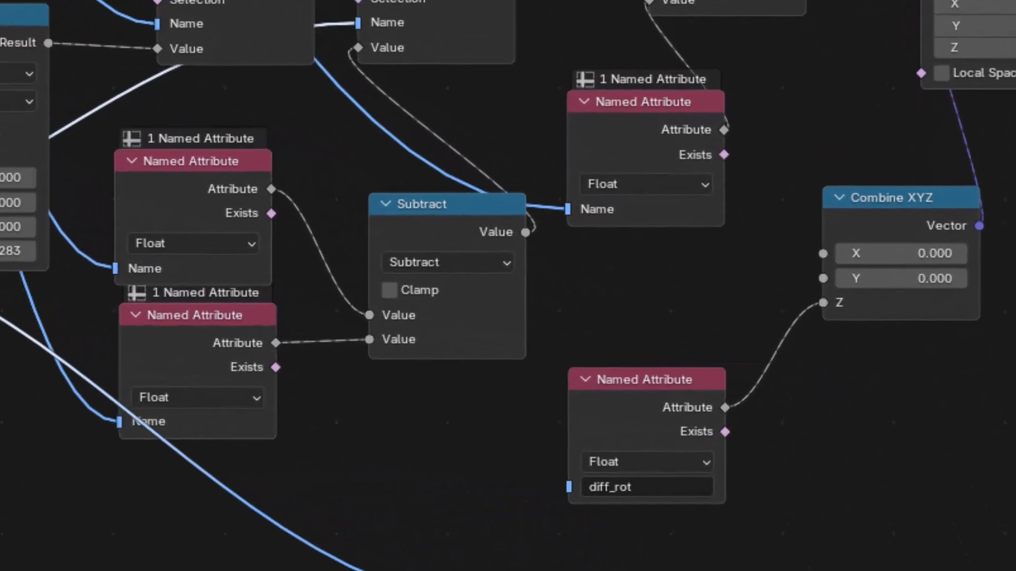
{"action": "left_click_drag", "start_coordinate": [497, 570], "coordinate": [557, 508]}
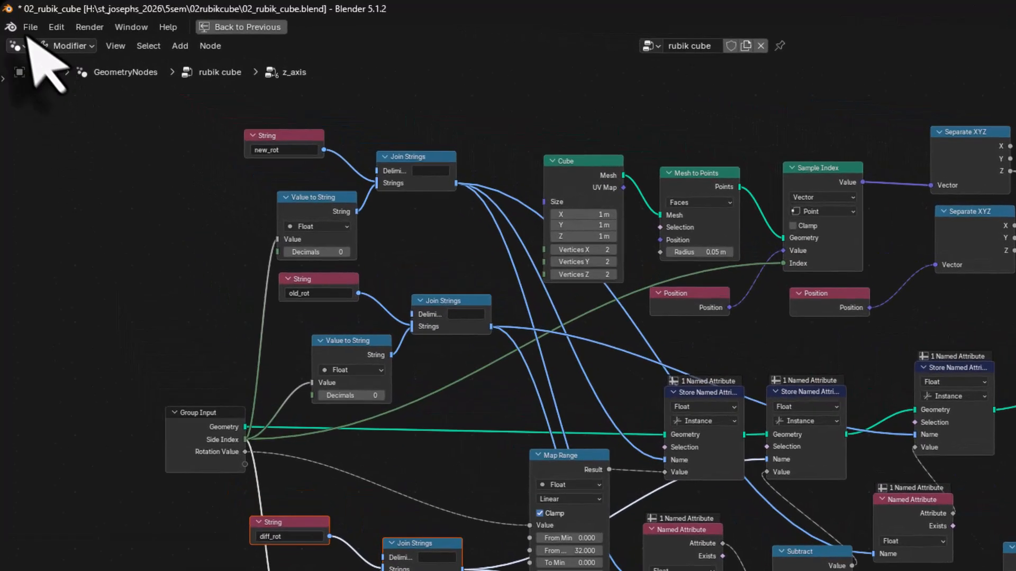
Step: Save the project as a new file named 03_rubik_cube in the 02rubikcube folder
{"action": "left_click", "coordinate": [21, 19]}
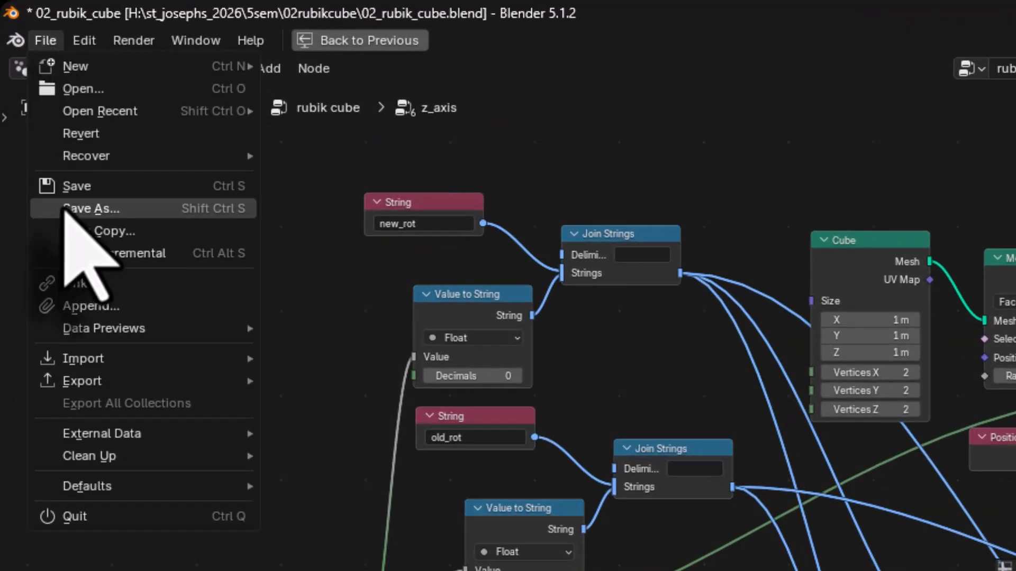
{"action": "left_click", "coordinate": [64, 209]}
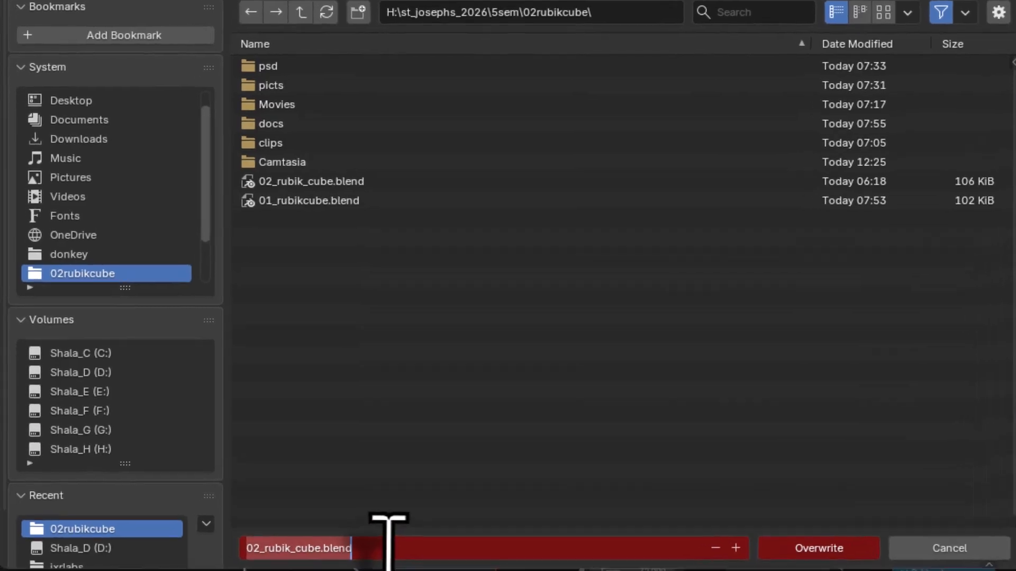
{"action": "type", "text": "03_rubik_"}
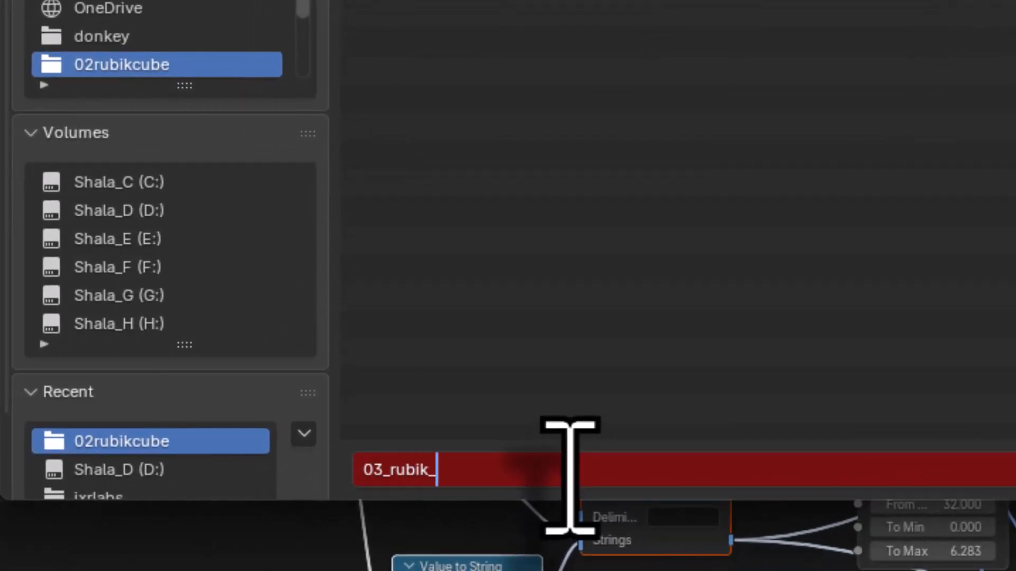
{"action": "type", "text": "cube"}
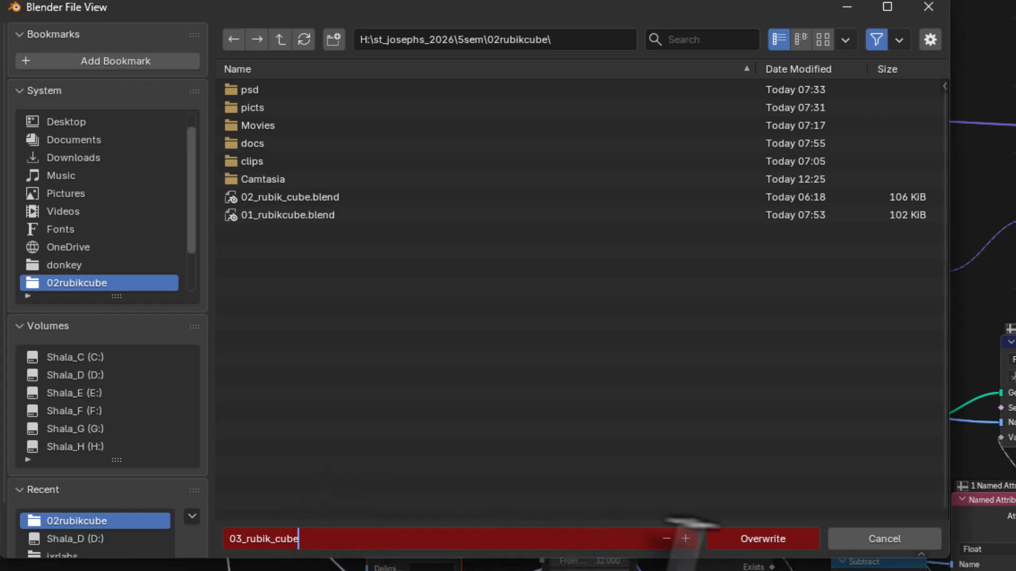
{"action": "key", "text": "Return"}
{"action": "left_click", "coordinate": [751, 540]}
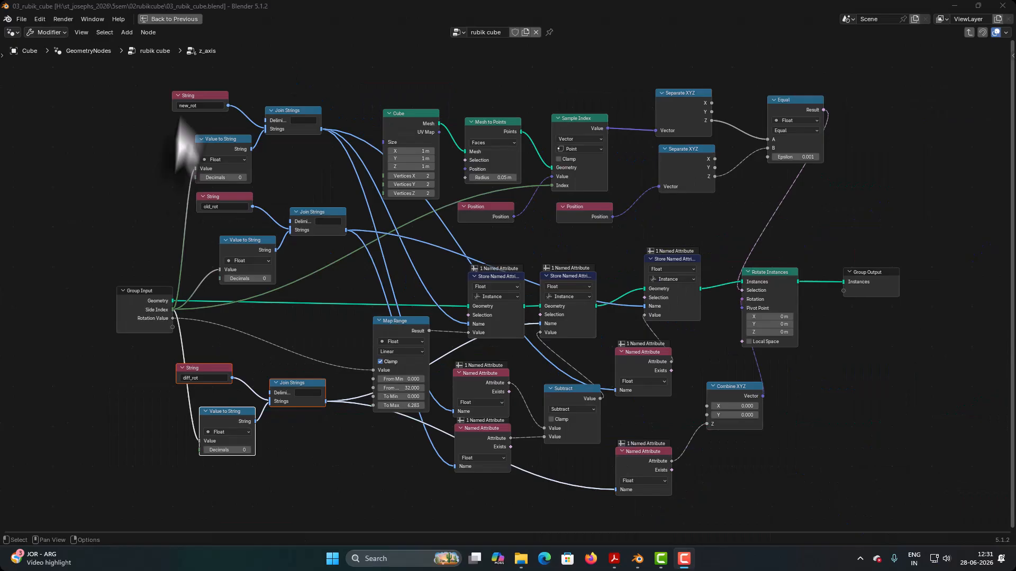
Step: Return to the parent rubik cube node tree in the full workspace layout and save the file
{"action": "left_click", "coordinate": [154, 51]}
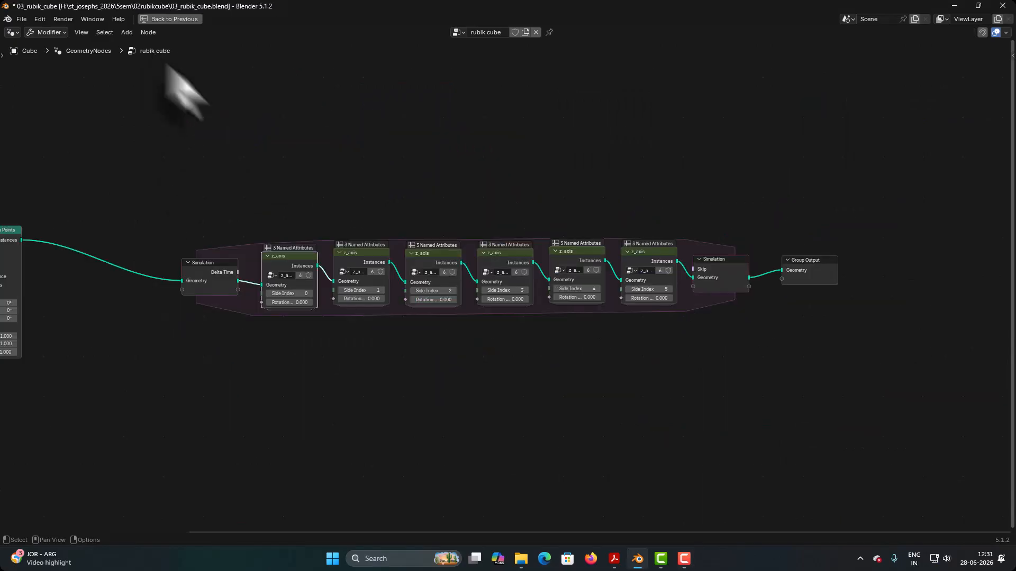
{"action": "key", "text": "ctrl+space"}
{"action": "key", "text": "ctrl+space"}
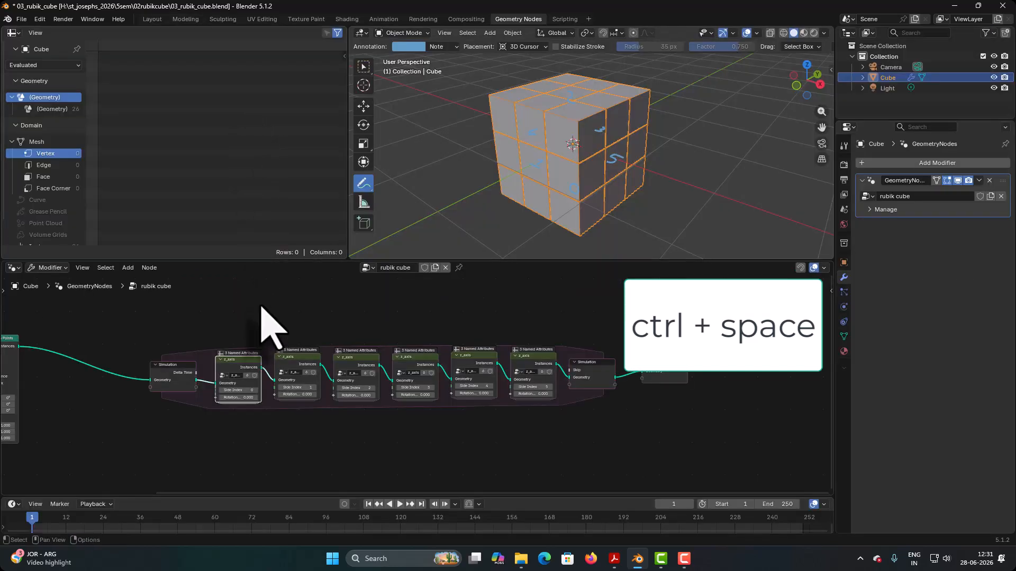
{"action": "left_click", "coordinate": [21, 19]}
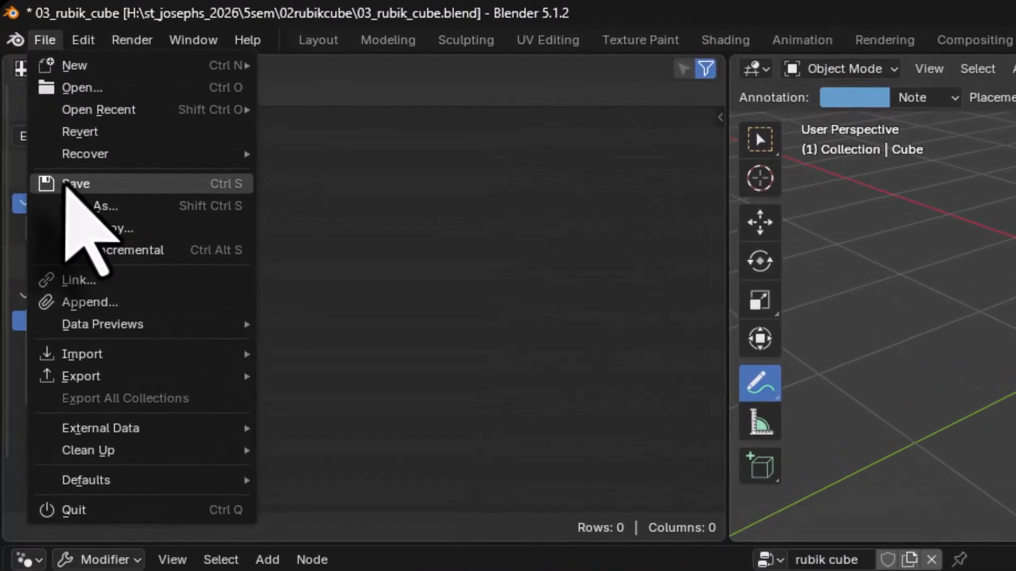
{"action": "left_click", "coordinate": [37, 86]}
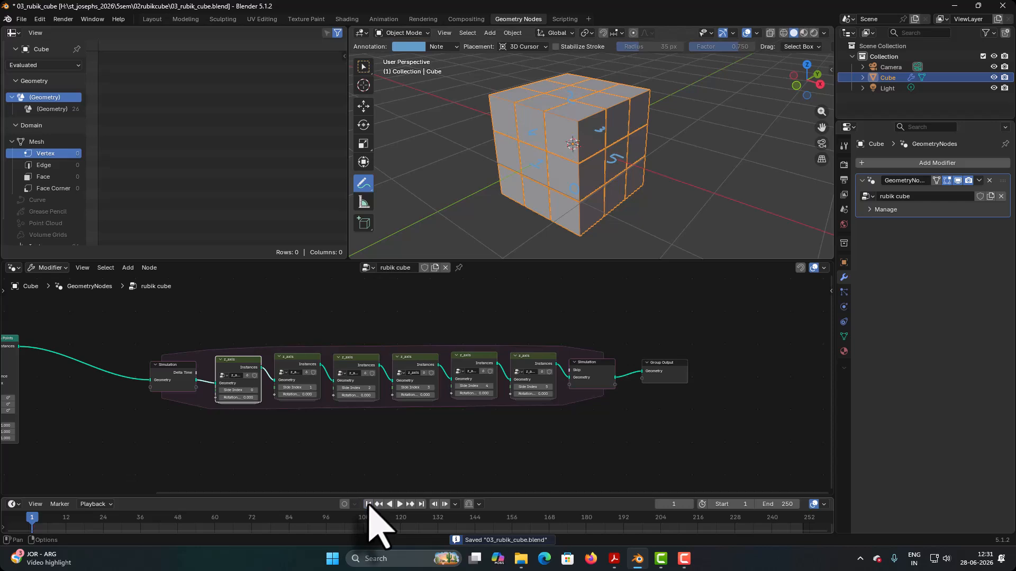
Step: Start timeline playback and raise the Rotation Value of the Side Index 0 z_axis node in small increments
{"action": "left_click", "coordinate": [399, 504]}
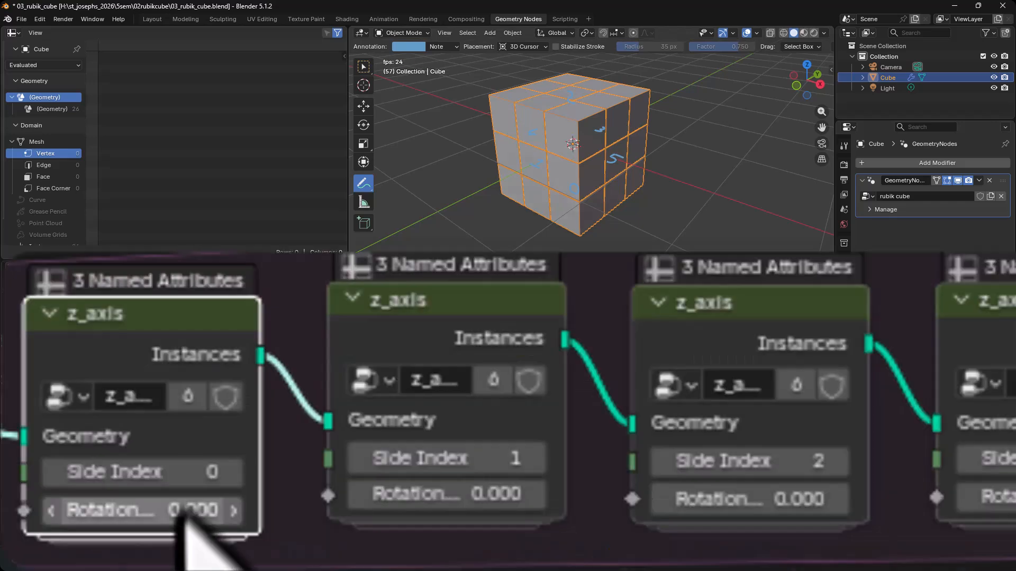
{"action": "left_click", "coordinate": [233, 510]}
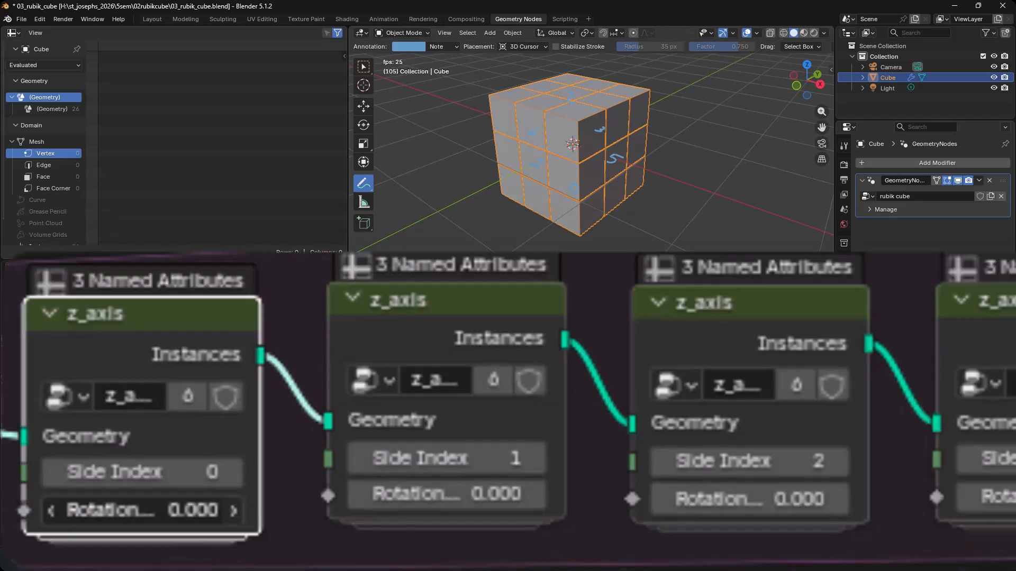
{"action": "left_click", "coordinate": [233, 510]}
{"action": "left_click", "coordinate": [233, 510]}
{"action": "left_click", "coordinate": [233, 510]}
{"action": "left_click", "coordinate": [233, 510]}
{"action": "left_click", "coordinate": [234, 510]}
{"action": "left_click", "coordinate": [233, 510]}
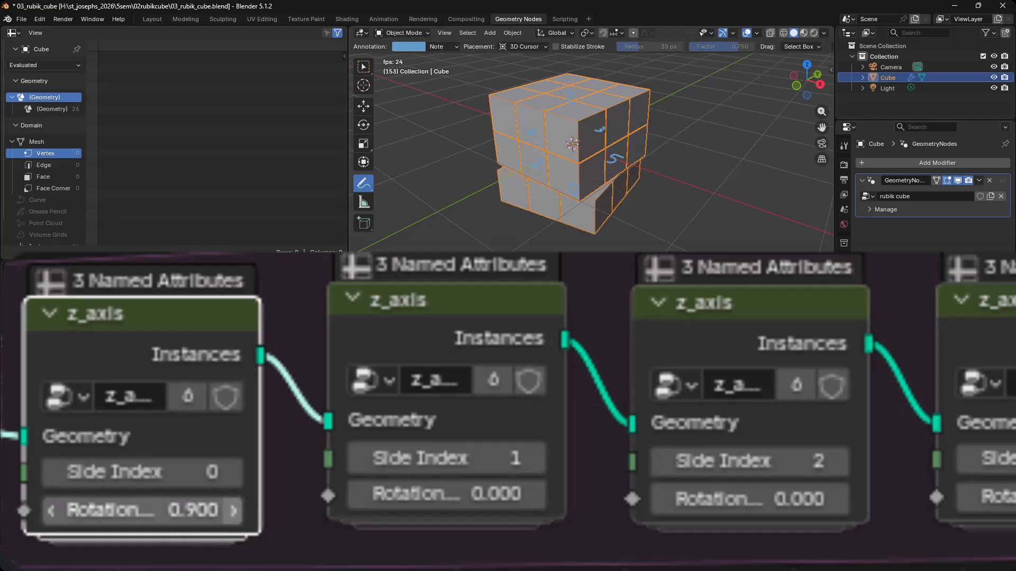
{"action": "left_click", "coordinate": [233, 510]}
{"action": "left_click", "coordinate": [233, 510]}
{"action": "left_click", "coordinate": [234, 510]}
Step: Test a Rotation Value of 4 on the Side Index 0 z_axis node and reset it to 0
{"action": "left_click", "coordinate": [175, 511]}
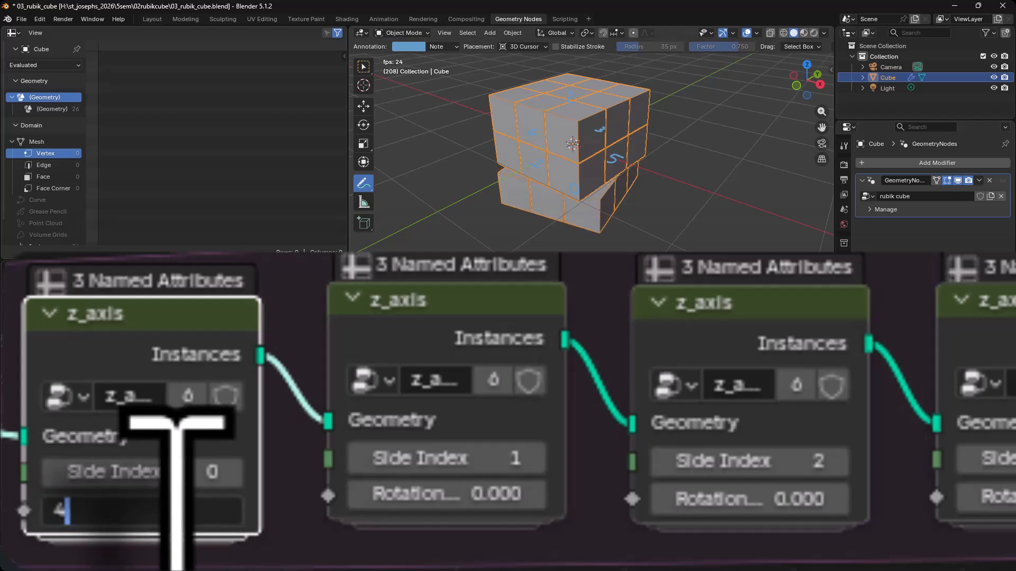
{"action": "type", "text": "4"}
{"action": "key", "text": "Return"}
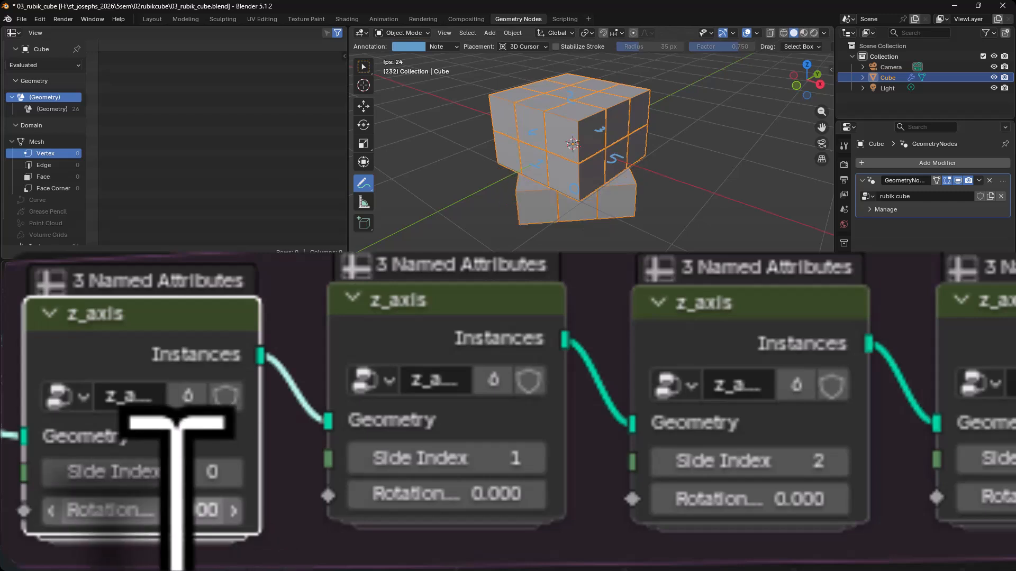
{"action": "left_click", "coordinate": [180, 511]}
{"action": "type", "text": "0"}
{"action": "key", "text": "Return"}
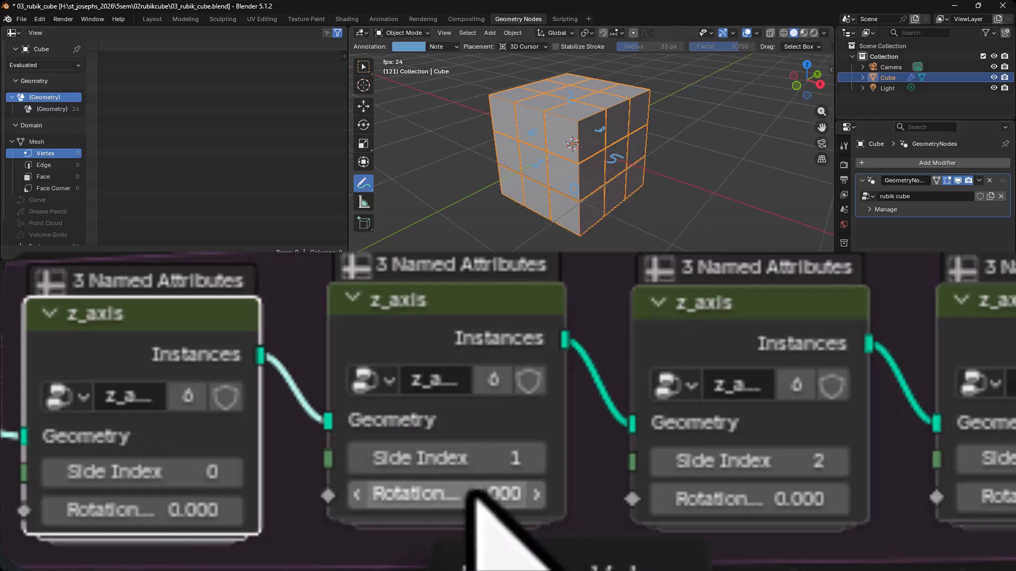
Step: Test a Rotation Value of 4 on the Side Index 1 z_axis node and reset it to 0
{"action": "left_click", "coordinate": [491, 495]}
{"action": "type", "text": "4"}
{"action": "key", "text": "Return"}
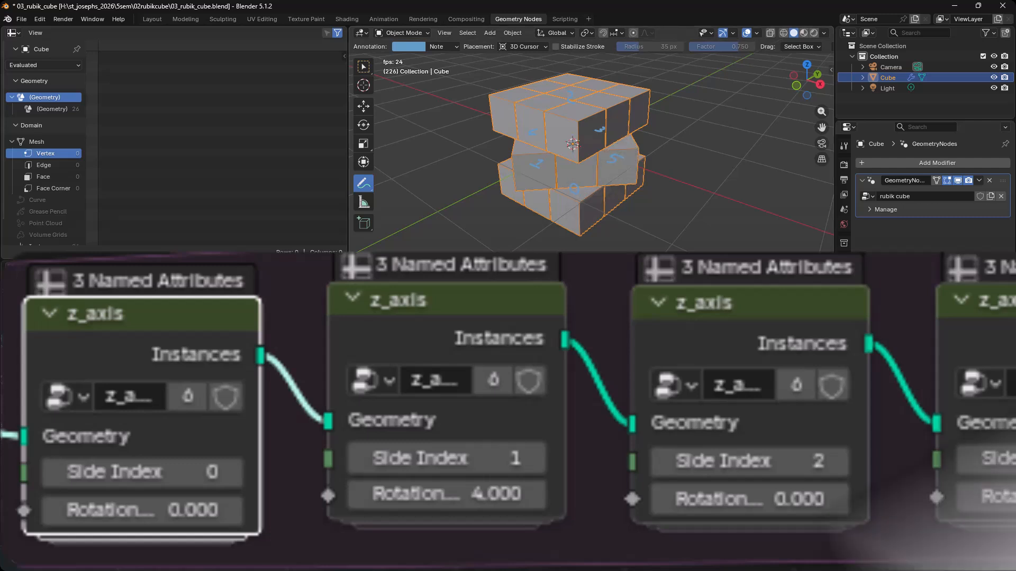
{"action": "left_click", "coordinate": [444, 495]}
{"action": "type", "text": "0"}
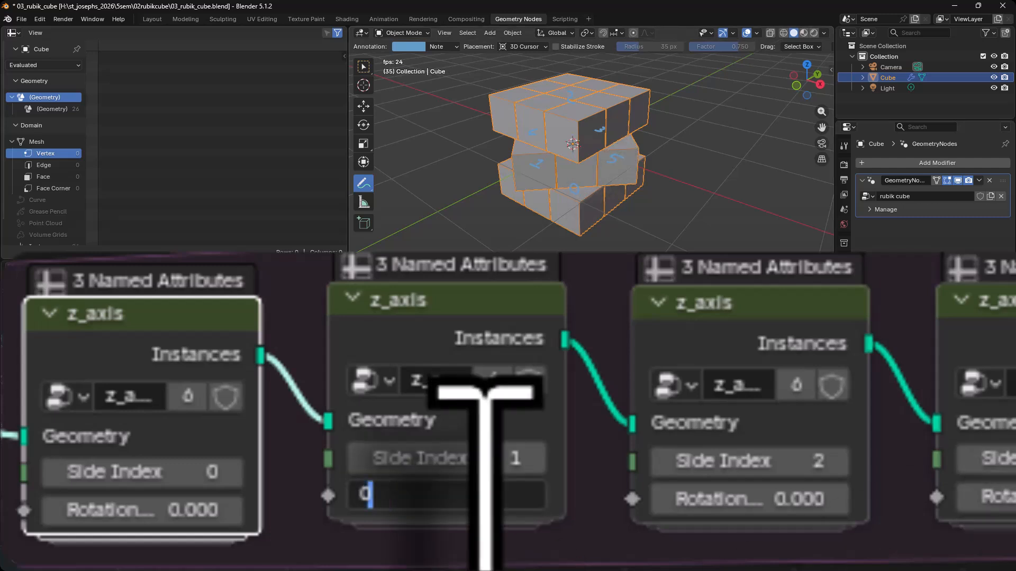
{"action": "key", "text": "Return"}
Step: Test a Rotation Value of 4 on the Side Index 2 z_axis node and reset it to 0
{"action": "left_click", "coordinate": [799, 500]}
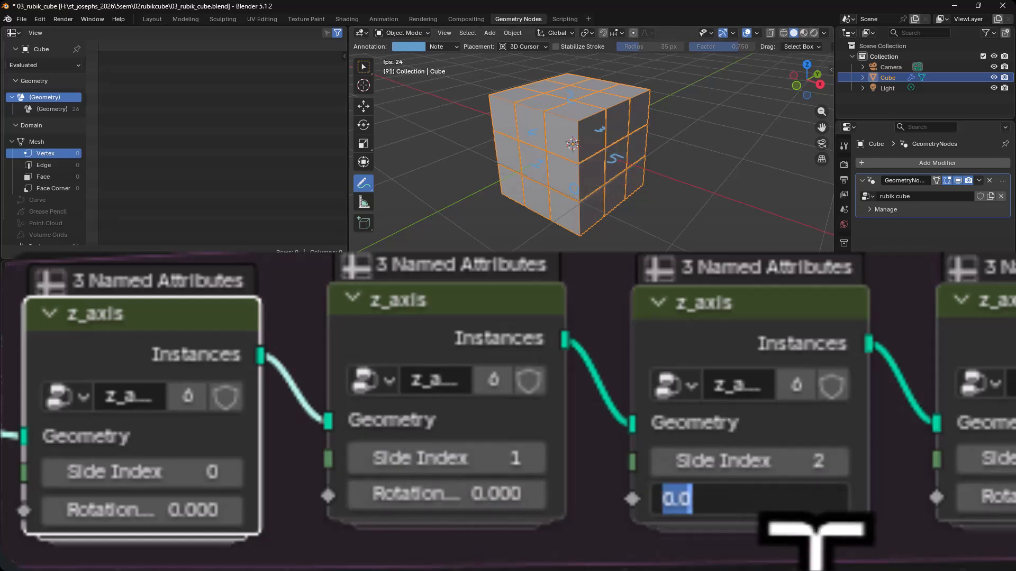
{"action": "type", "text": "4"}
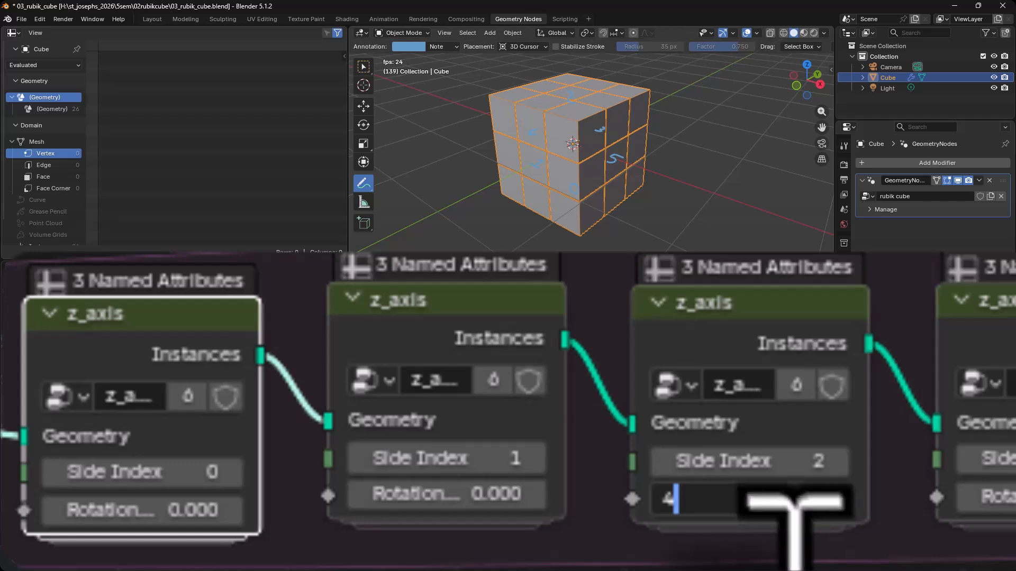
{"action": "key", "text": "Return"}
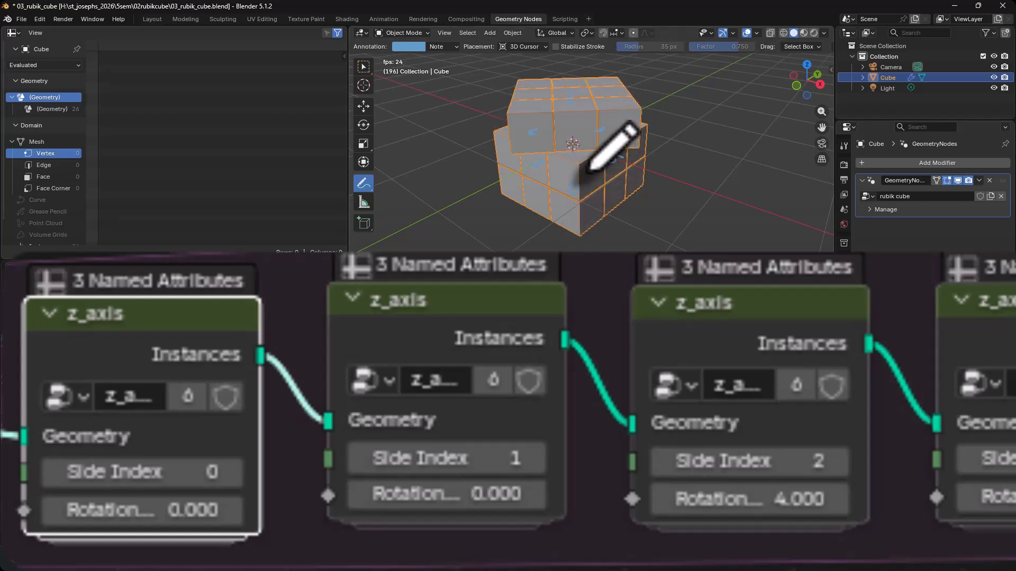
{"action": "left_click", "coordinate": [815, 500]}
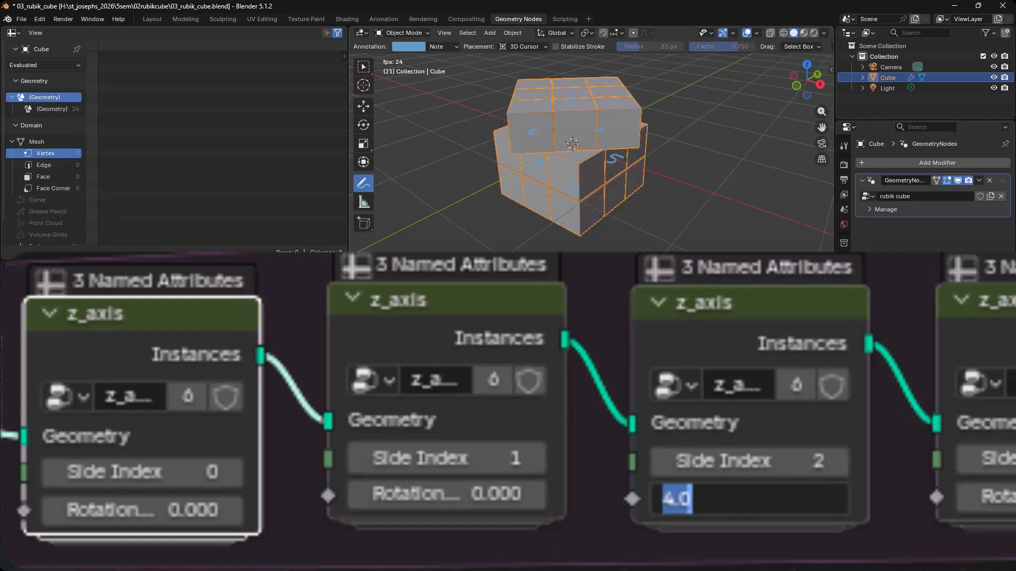
{"action": "type", "text": "0"}
{"action": "key", "text": "Return"}
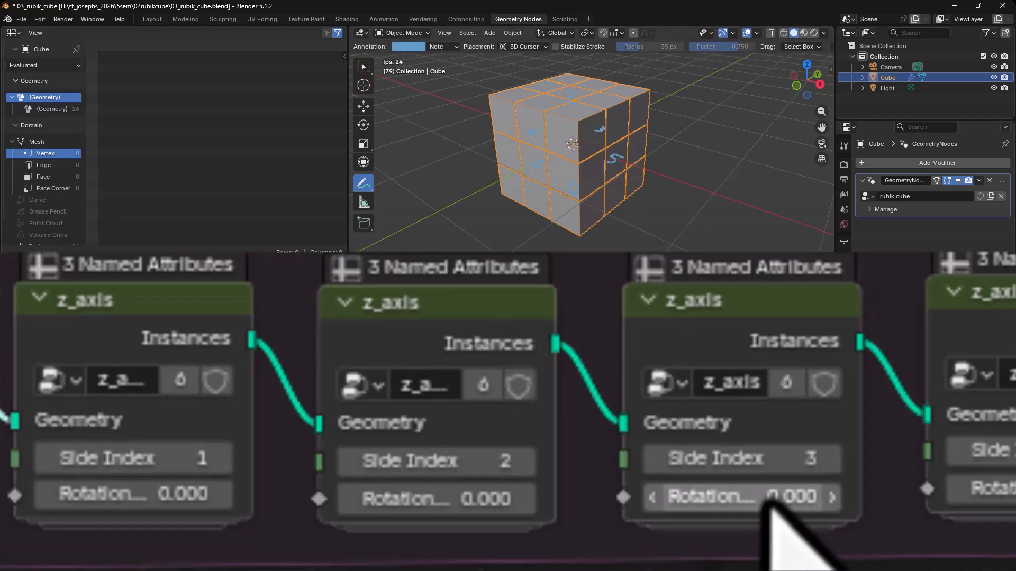
Step: Test a Rotation Value of 4 on the Side Index 3 z_axis node
{"action": "left_click", "coordinate": [775, 500]}
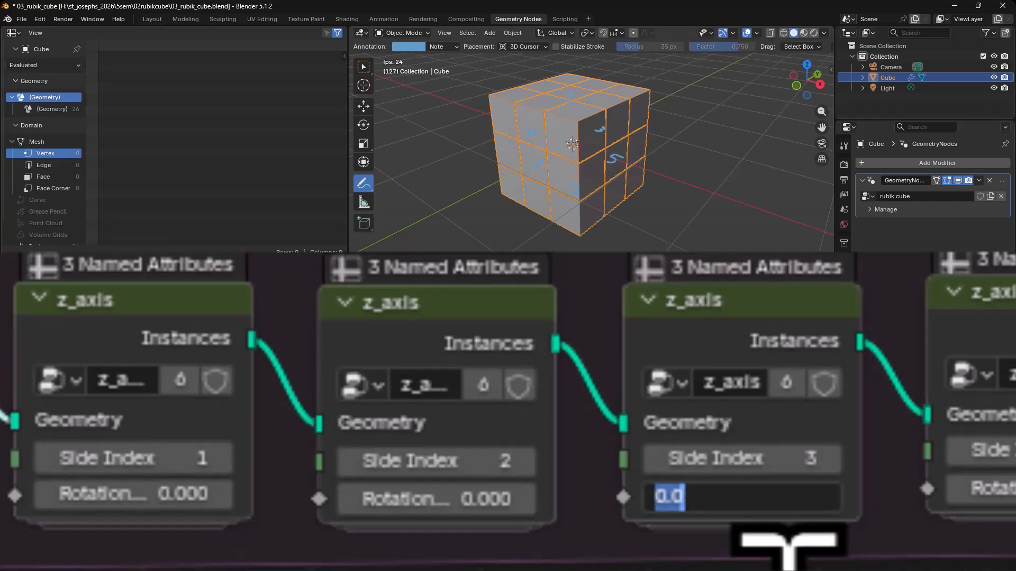
{"action": "type", "text": "4"}
{"action": "key", "text": "Return"}
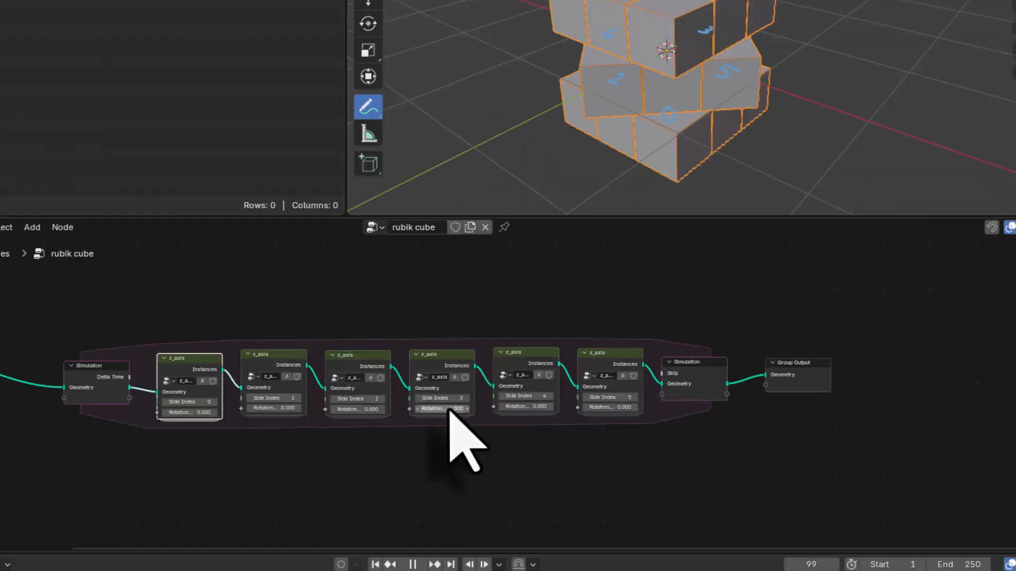
{"action": "left_click", "coordinate": [421, 396]}
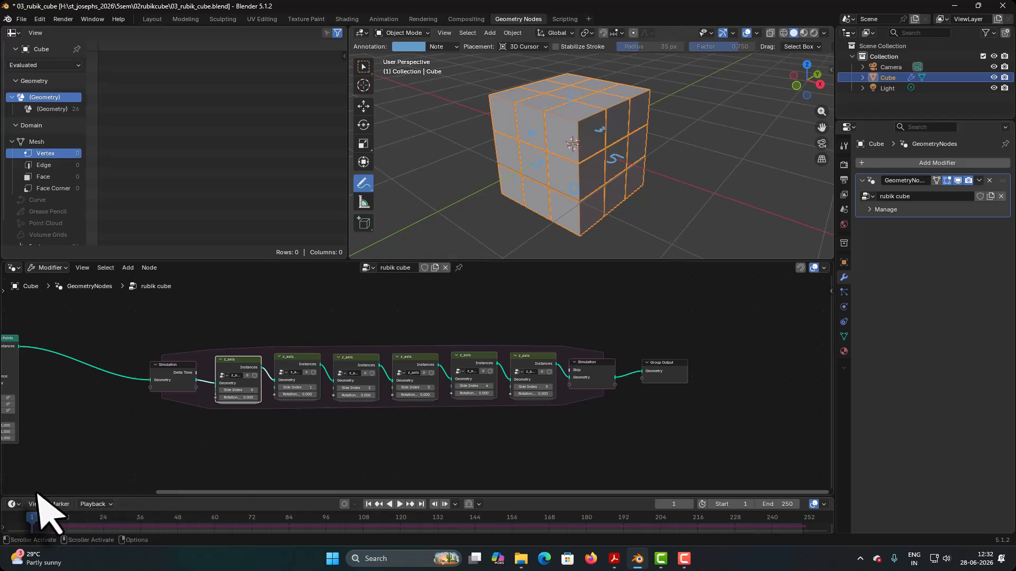
Step: Make the node group of the Side Index 0 z_axis node a single-user copy
{"action": "scroll", "coordinate": [200, 406], "scroll_direction": "up", "scroll_amount": 4}
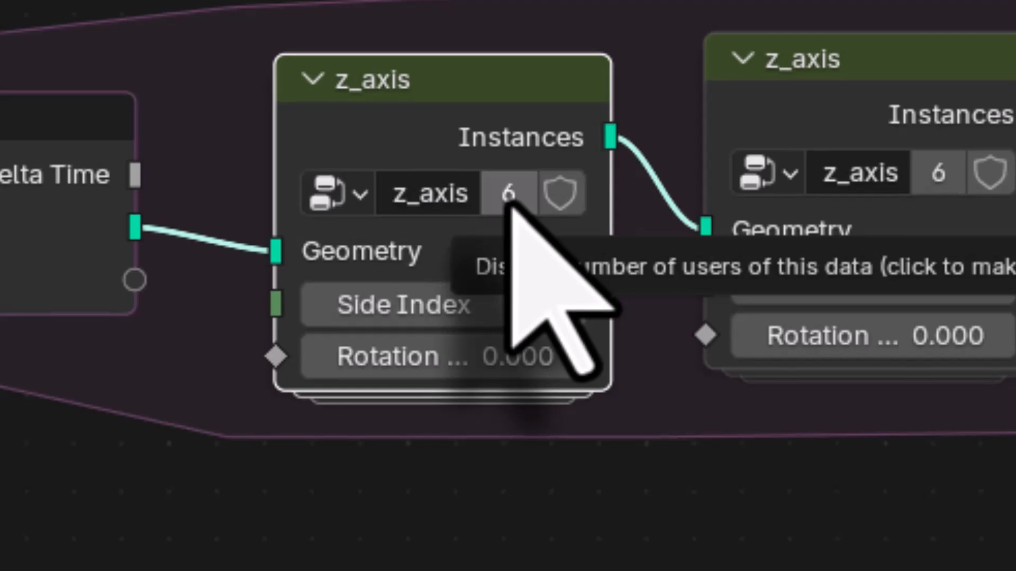
{"action": "left_click", "coordinate": [508, 203]}
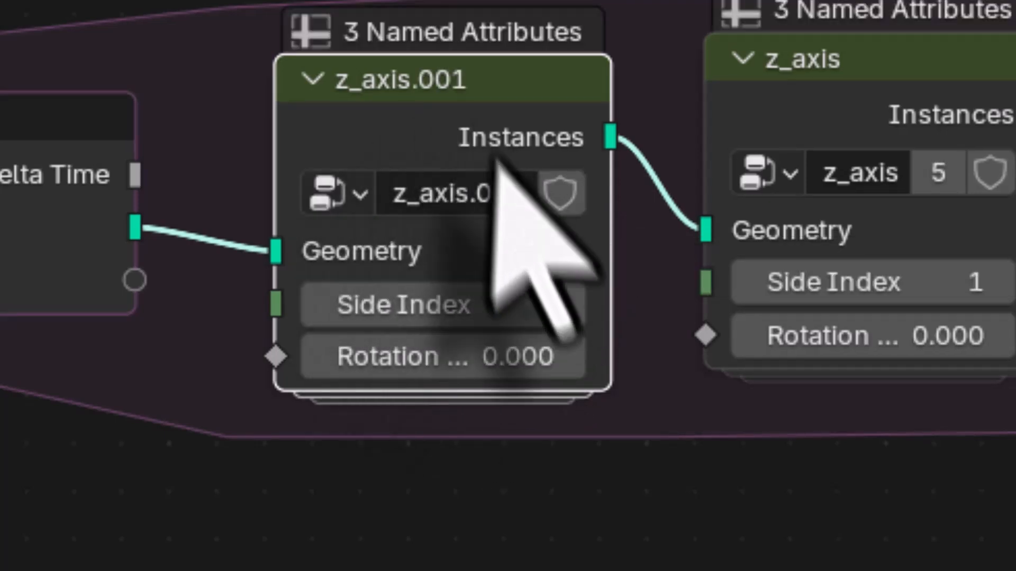
{"action": "double_click", "coordinate": [459, 211]}
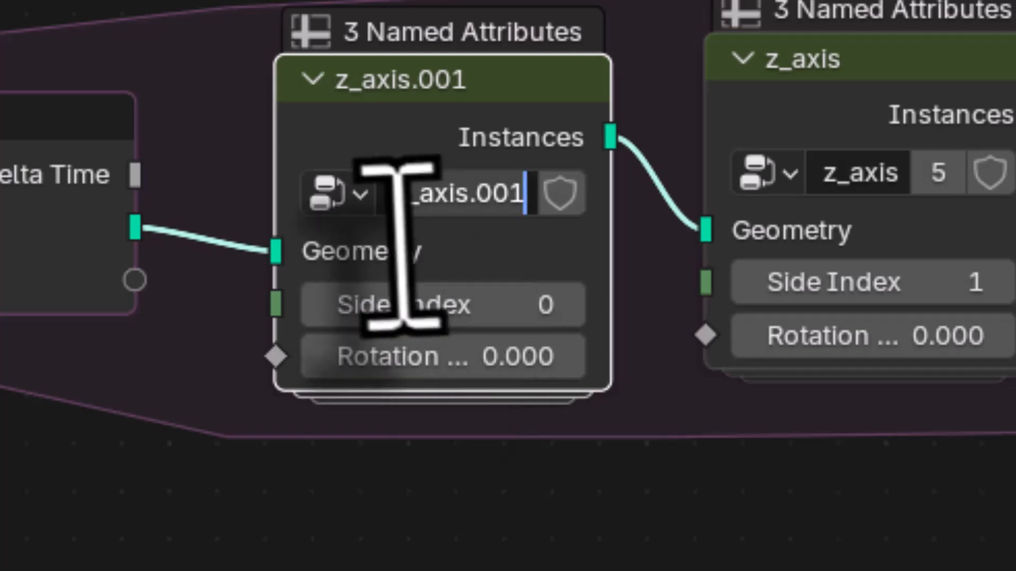
{"action": "left_click", "coordinate": [462, 252]}
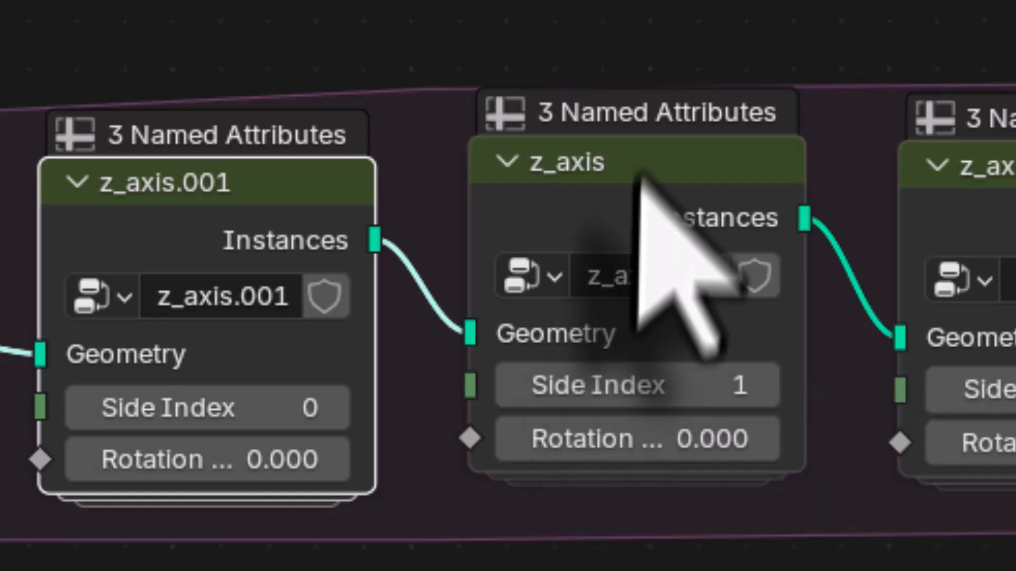
Step: Enter the group shared by the other five nodes from the Side Index 1 node, rename it y_axis, and return to the parent tree
{"action": "left_click", "coordinate": [642, 155]}
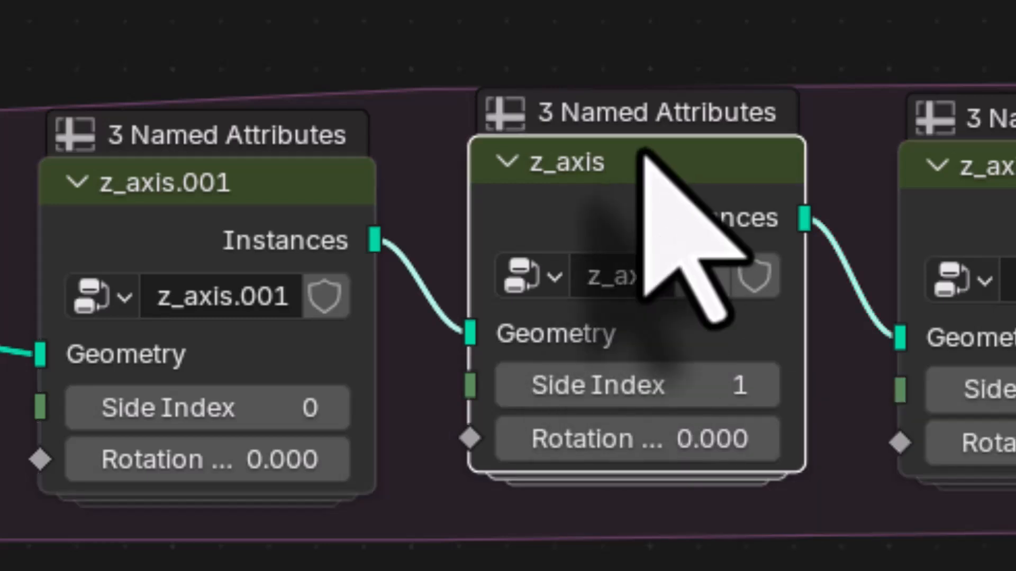
{"action": "key", "text": "Tab"}
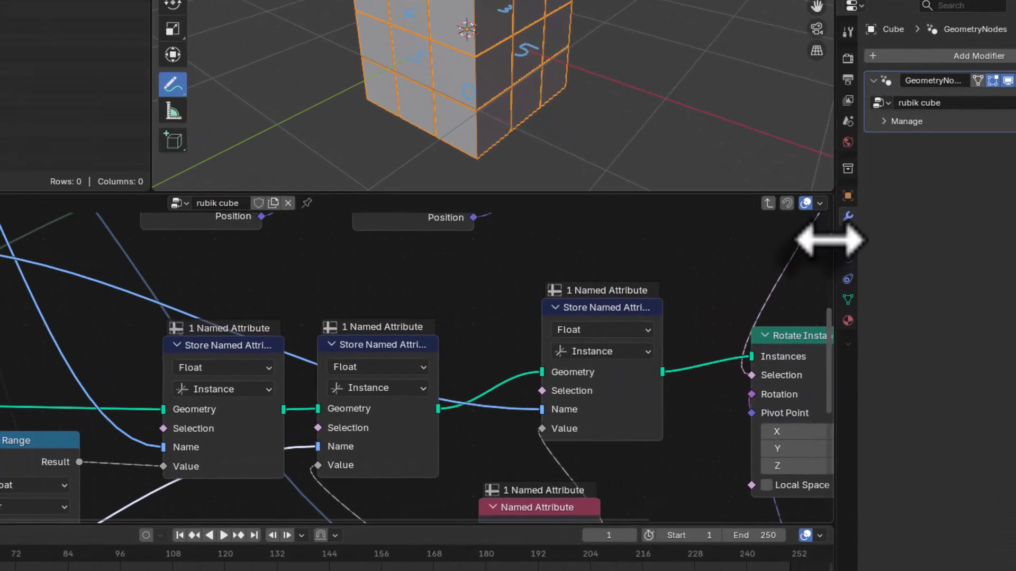
{"action": "left_click", "coordinate": [831, 292]}
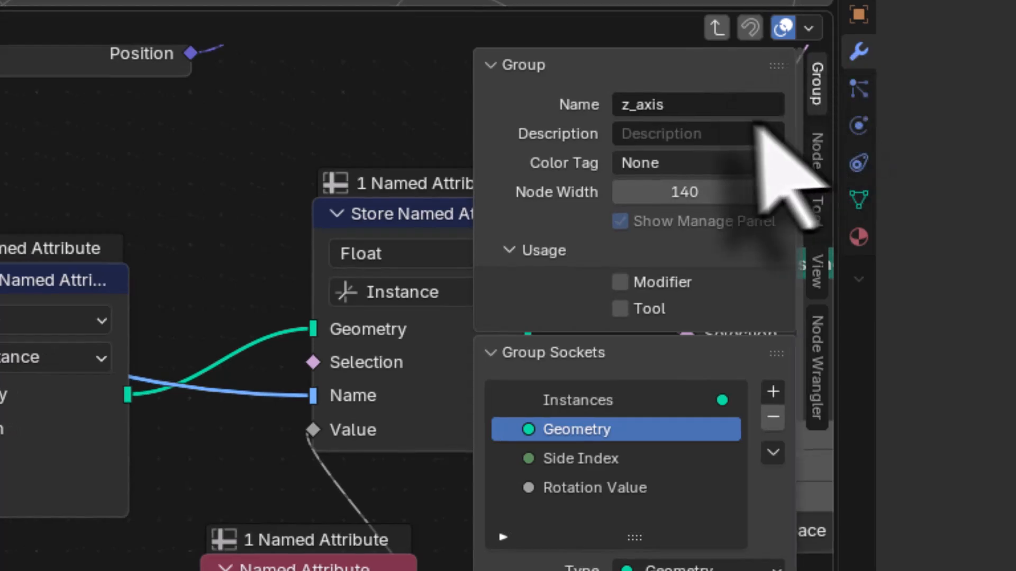
{"action": "left_click", "coordinate": [733, 106]}
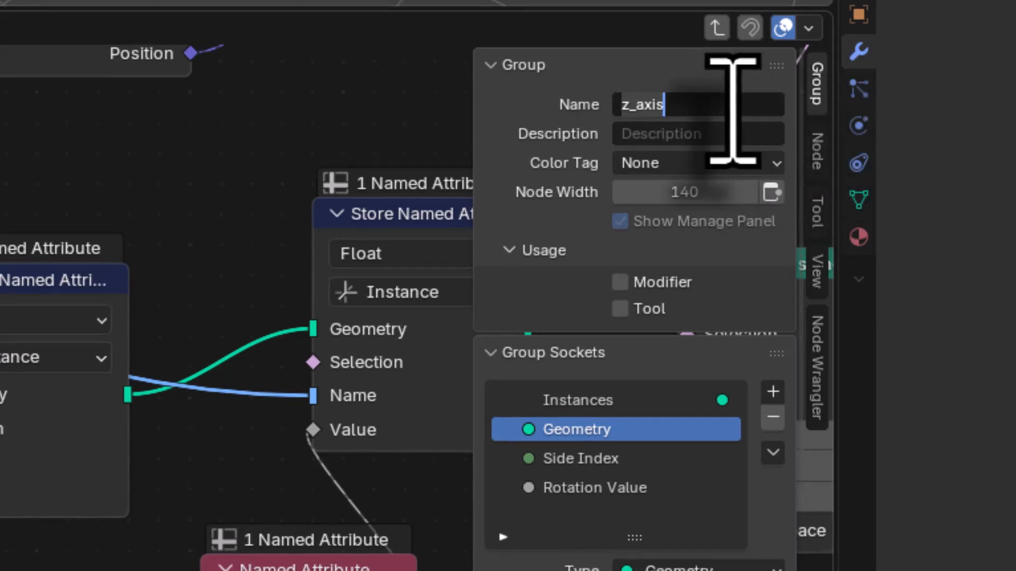
{"action": "type", "text": "y"}
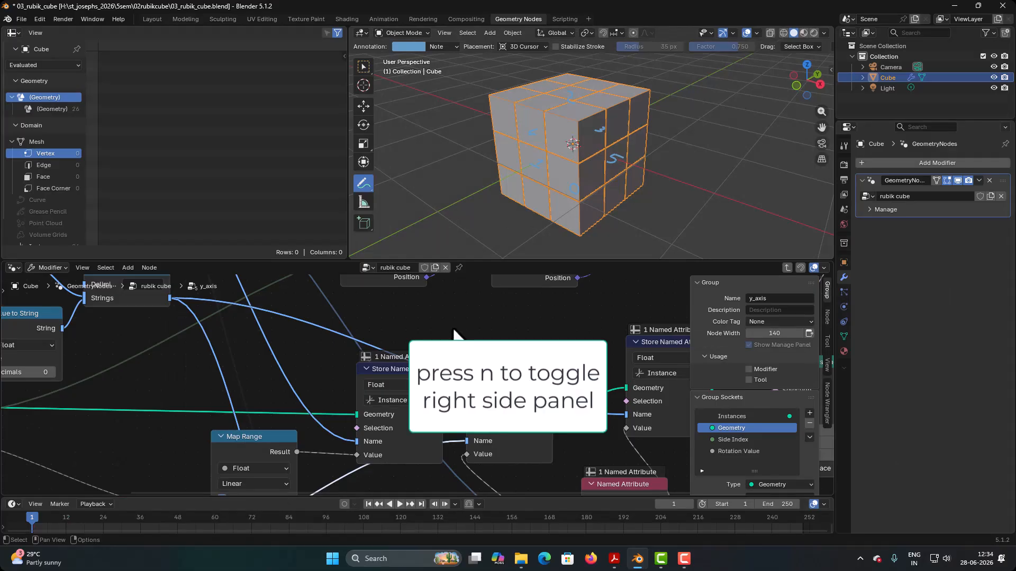
{"action": "key", "text": "n"}
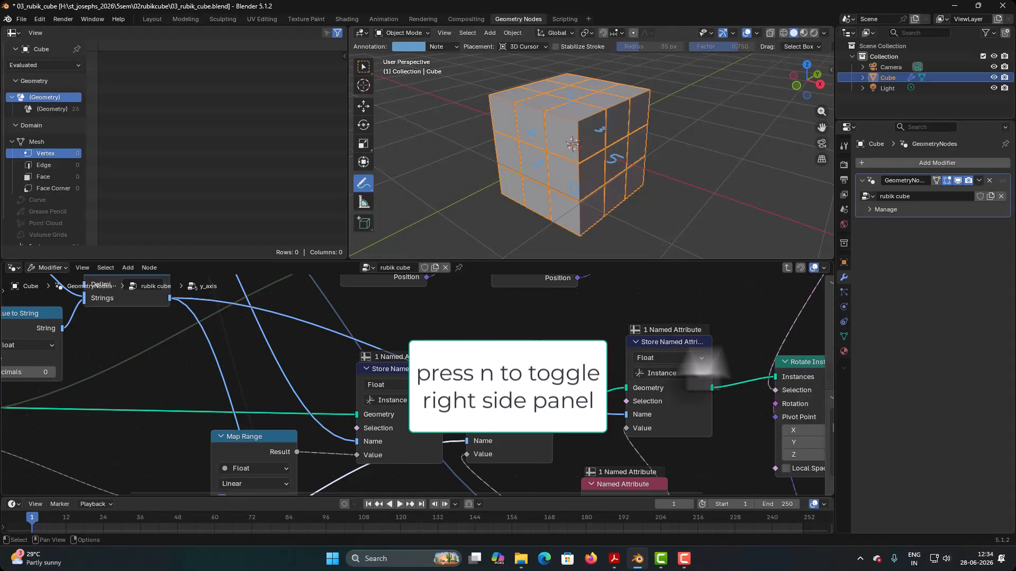
{"action": "key", "text": "Tab"}
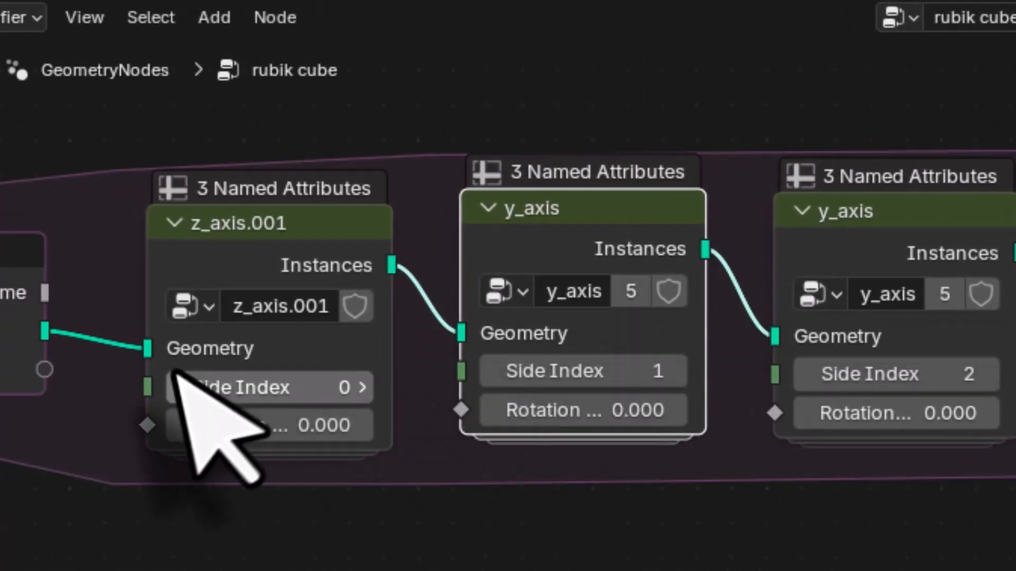
Step: Enter the Side Index 0 node's z_axis.001 group, rename it z_axis, and return to the parent tree
{"action": "left_click", "coordinate": [302, 222]}
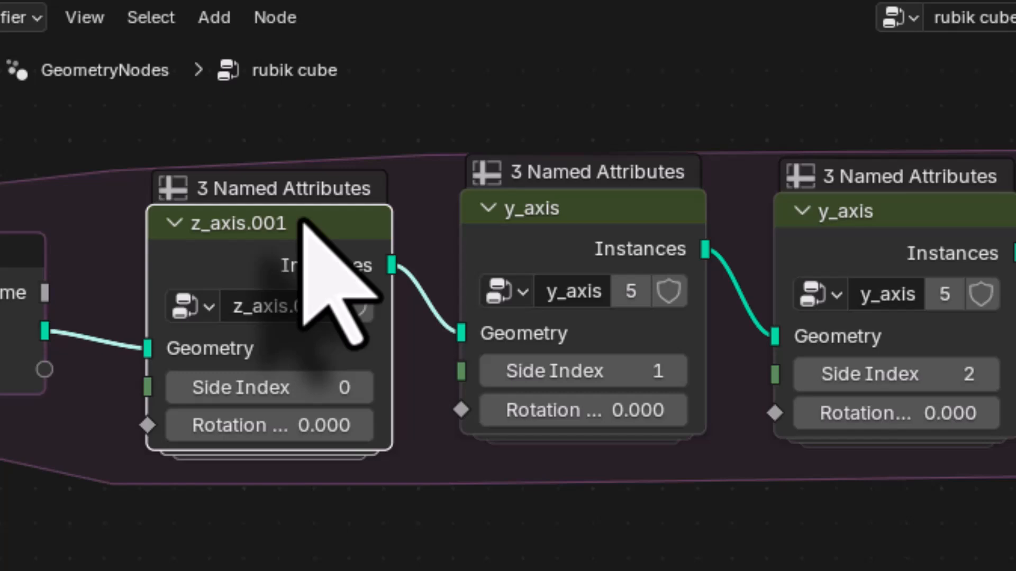
{"action": "key", "text": "Tab"}
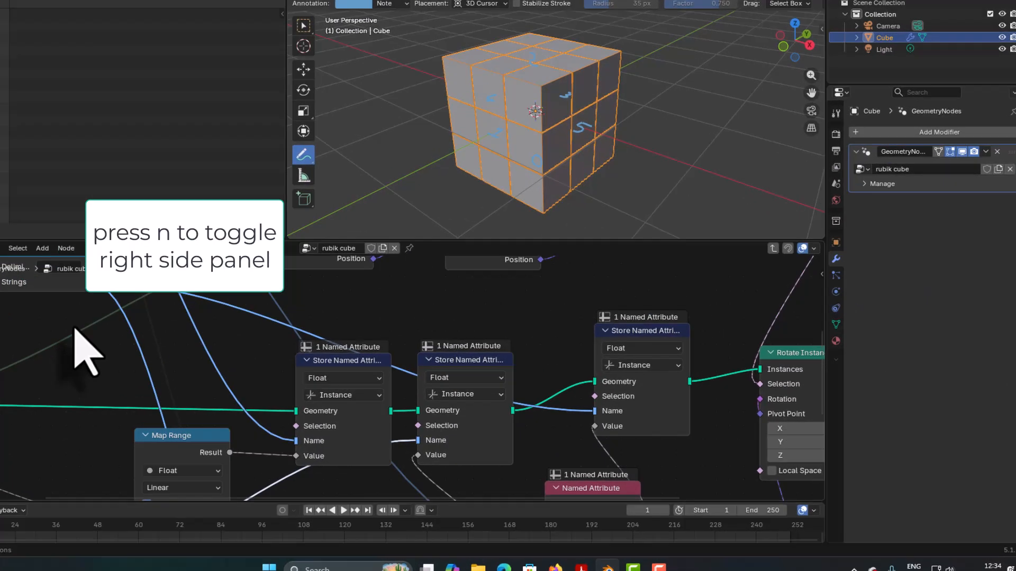
{"action": "key", "text": "n"}
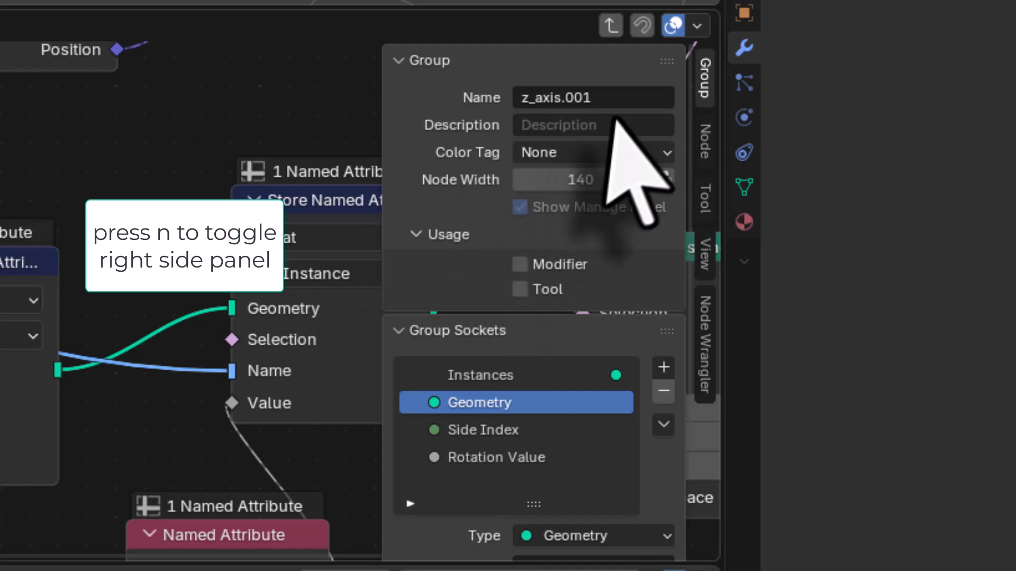
{"action": "left_click", "coordinate": [614, 98]}
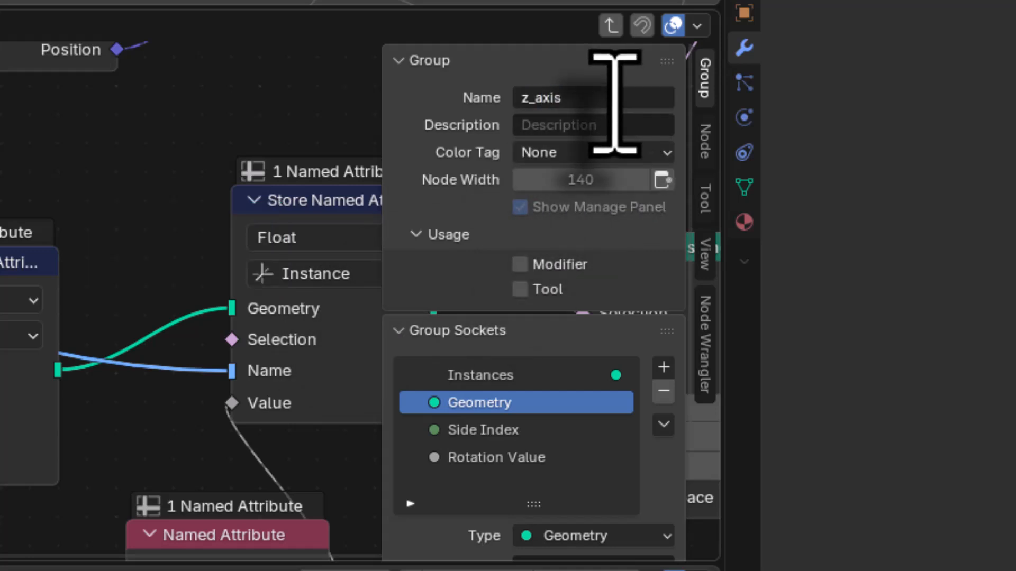
{"action": "key", "text": "n"}
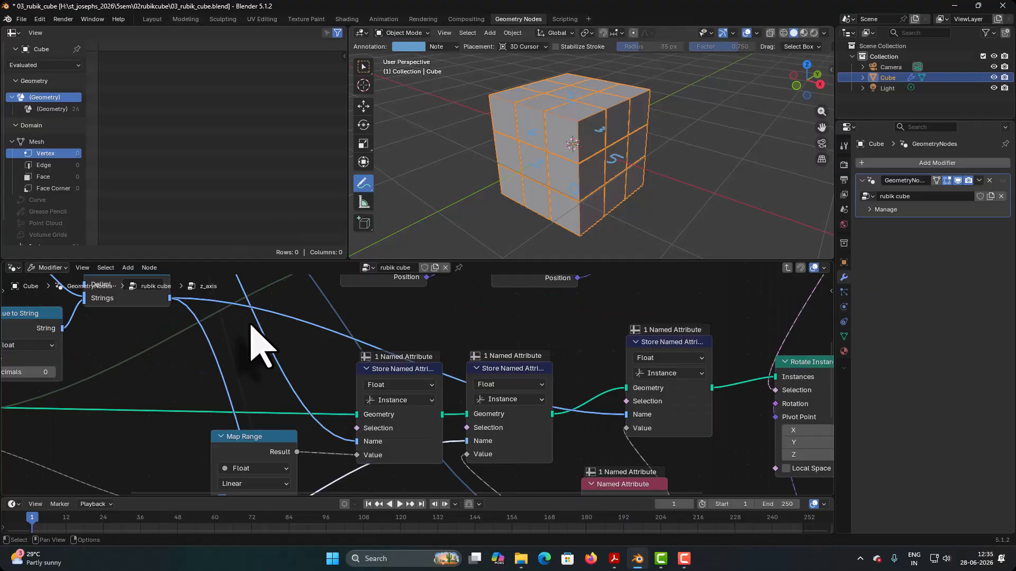
{"action": "key", "text": "Tab"}
Step: In the Side Index 1 node's y_axis group, move the Named Attribute link on the Combine XYZ node from Z to Y
{"action": "middle_click_drag", "start_coordinate": [199, 457], "coordinate": [248, 459]}
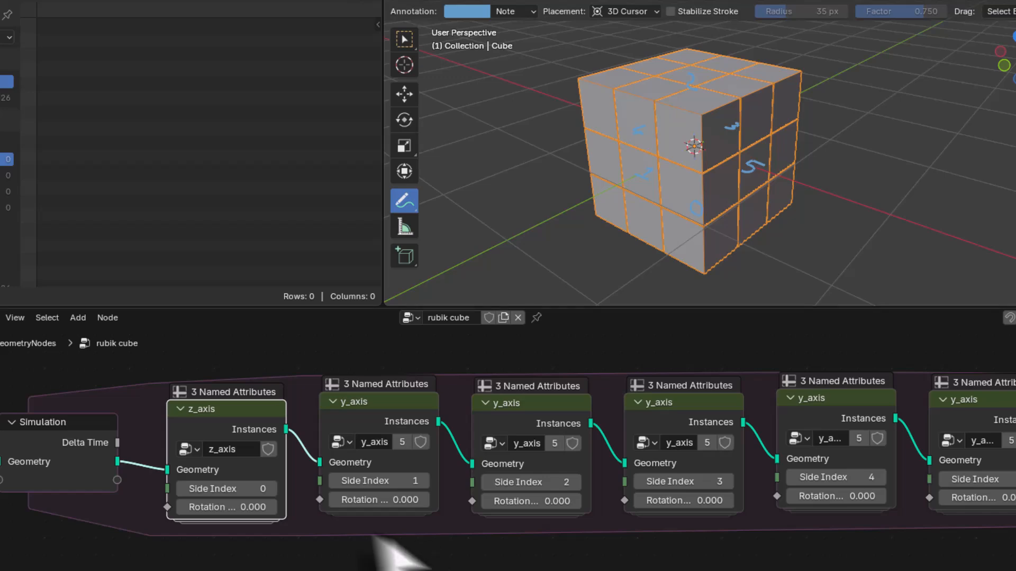
{"action": "left_click", "coordinate": [369, 402]}
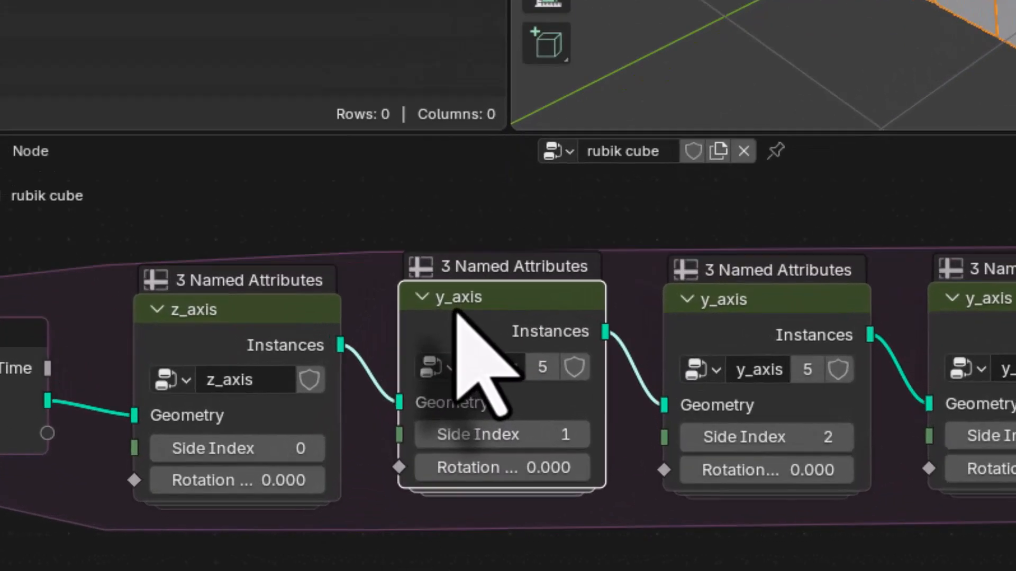
{"action": "key", "text": "Tab"}
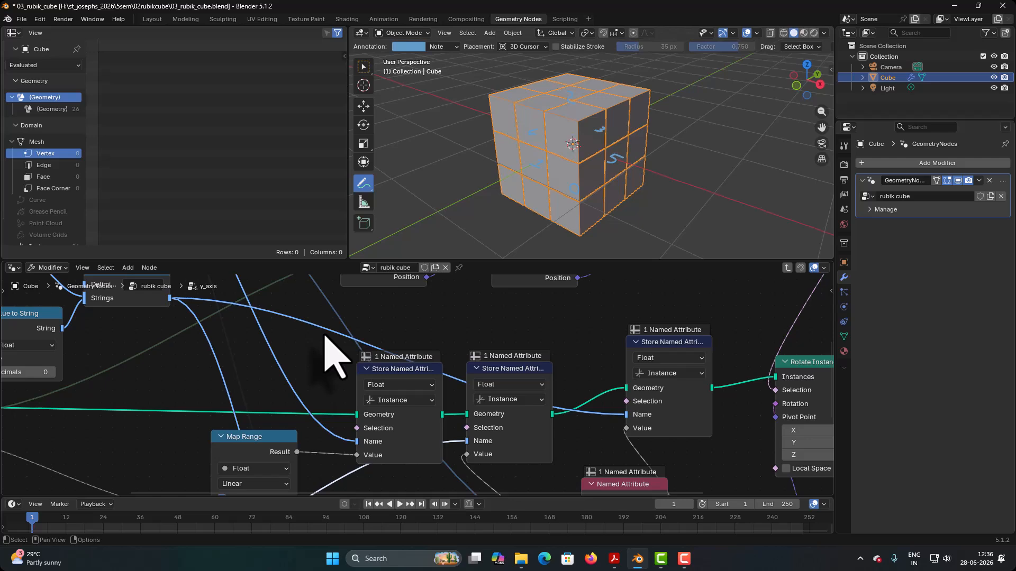
{"action": "middle_click_drag", "start_coordinate": [562, 436], "coordinate": [478, 340]}
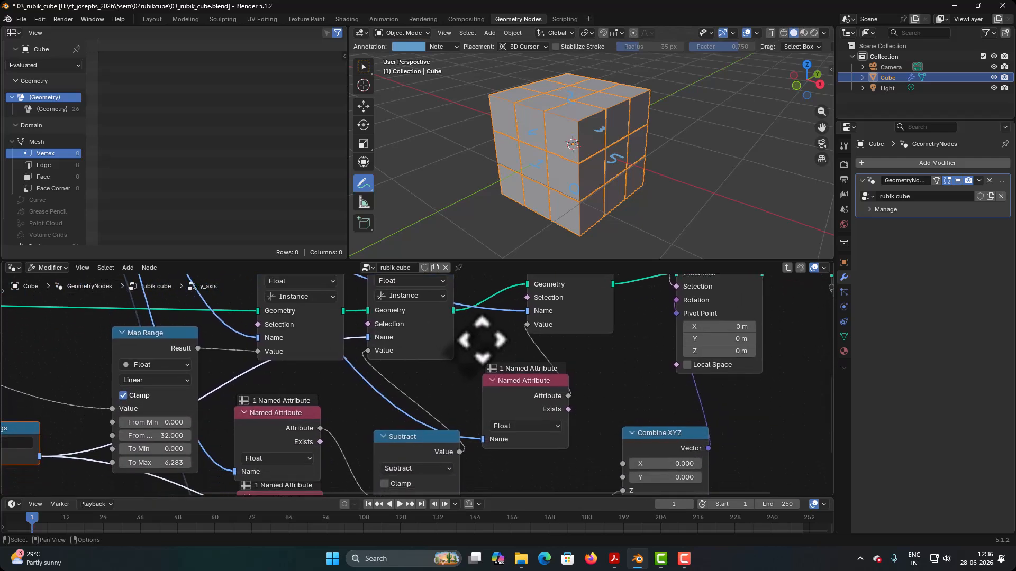
{"action": "middle_click_drag", "start_coordinate": [602, 388], "coordinate": [542, 422]}
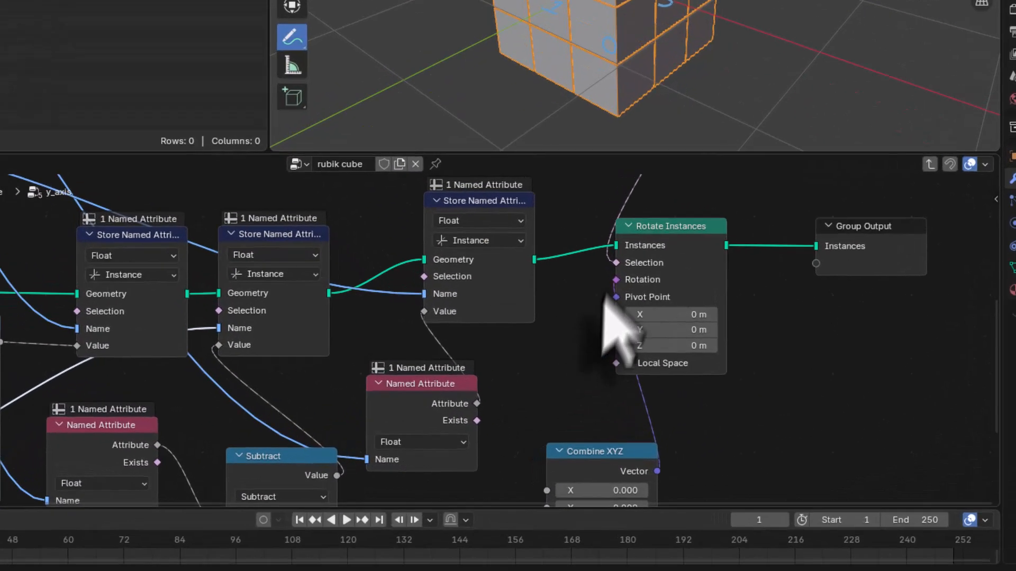
{"action": "middle_click_drag", "start_coordinate": [635, 422], "coordinate": [614, 410]}
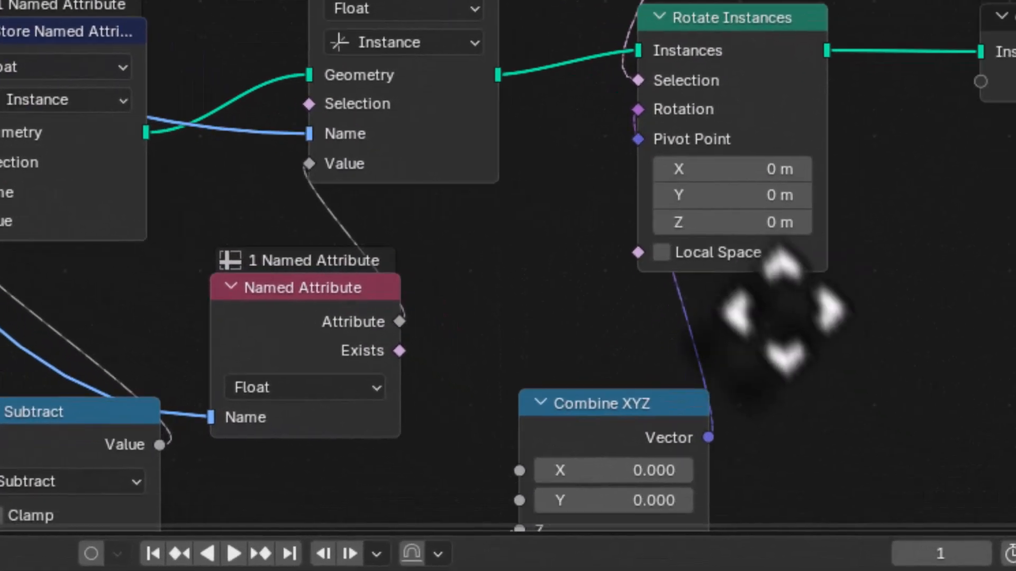
{"action": "middle_click_drag", "start_coordinate": [783, 312], "coordinate": [622, 321]}
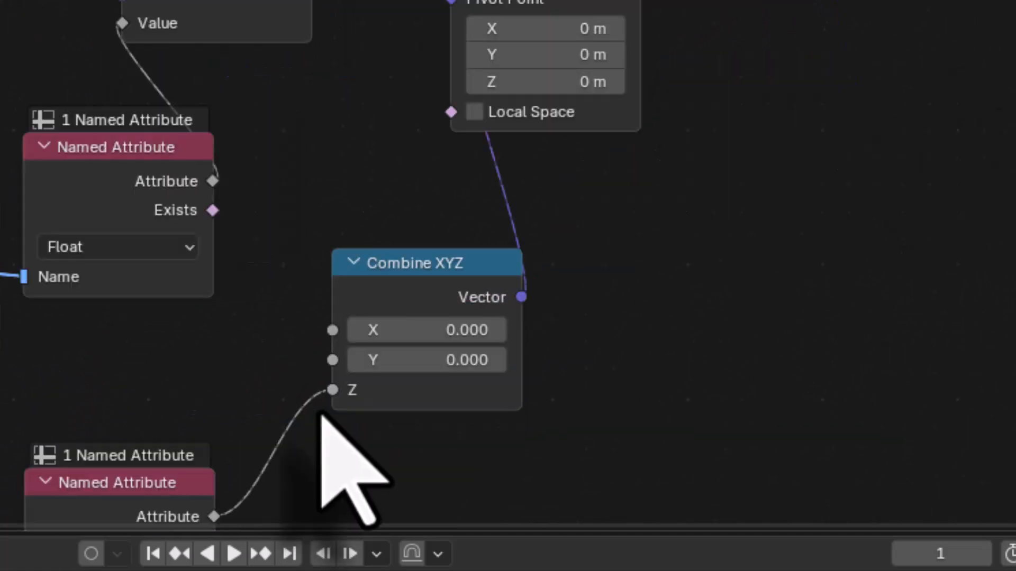
{"action": "middle_click_drag", "start_coordinate": [329, 397], "coordinate": [295, 317]}
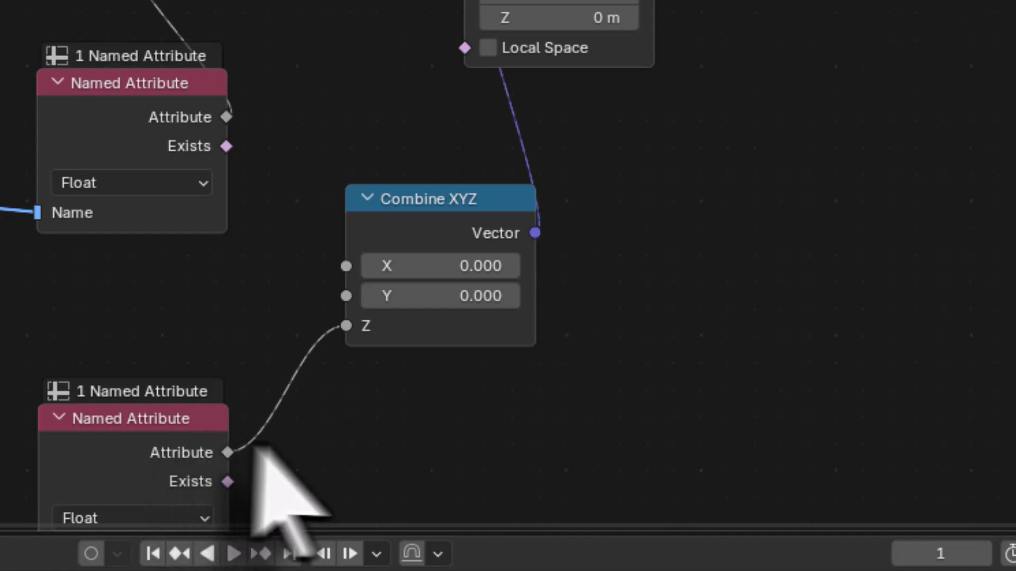
{"action": "left_click_drag", "start_coordinate": [346, 325], "coordinate": [347, 302]}
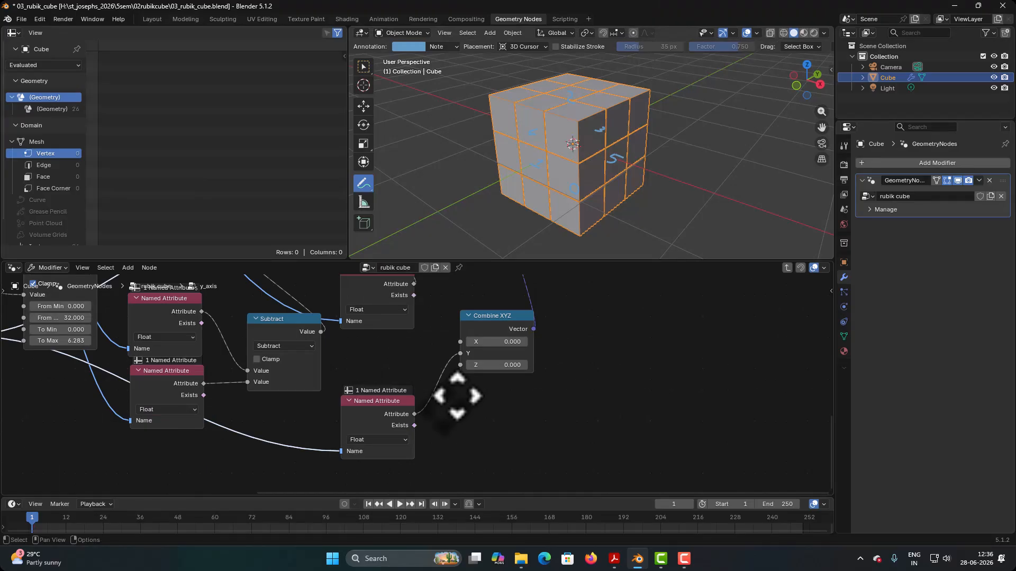
Step: In the y_axis group, feed both inputs of the Equal node from the Y outputs of the two Separate XYZ nodes
{"action": "middle_click_drag", "start_coordinate": [458, 396], "coordinate": [529, 460]}
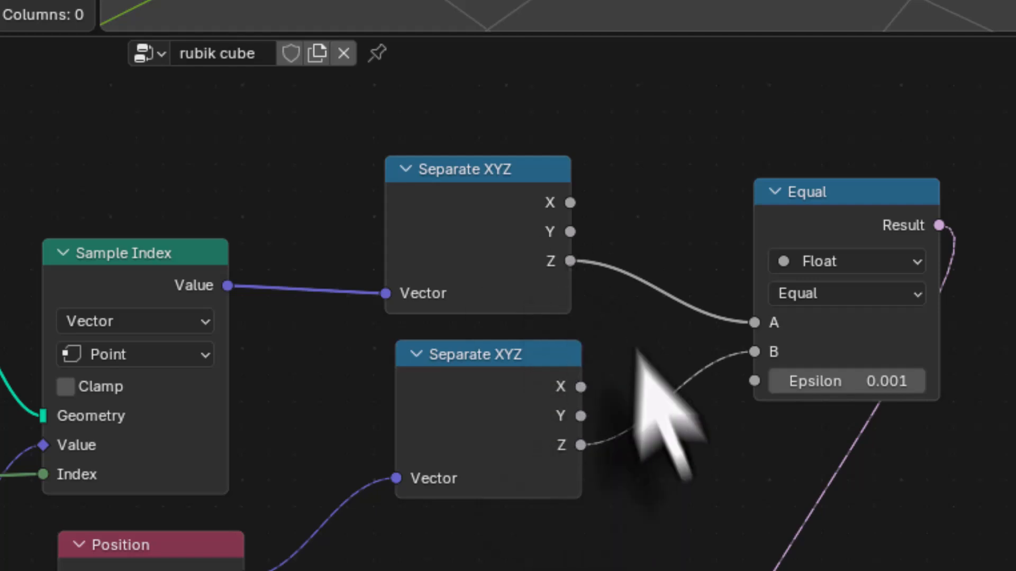
{"action": "left_click_drag", "start_coordinate": [570, 232], "coordinate": [754, 323]}
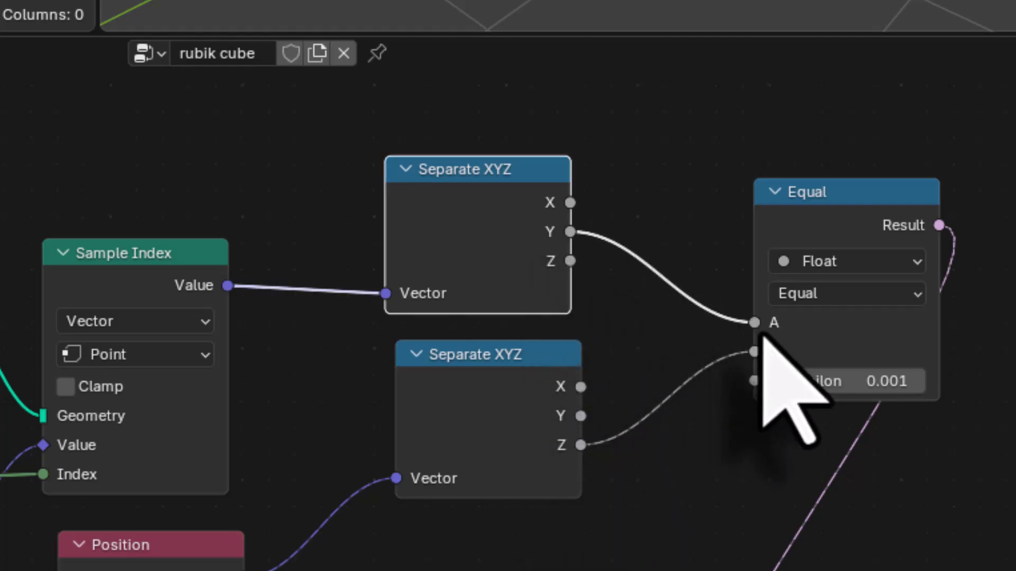
{"action": "left_click_drag", "start_coordinate": [580, 415], "coordinate": [753, 351]}
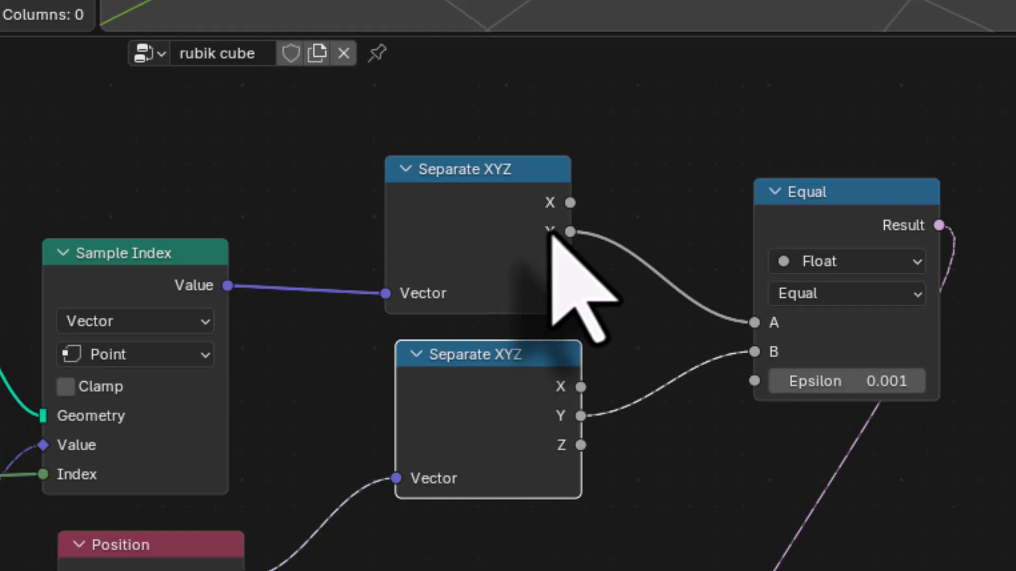
Step: Return to the parent tree and assign the z_axis group to the Side Index 2 node
{"action": "left_click", "coordinate": [671, 150]}
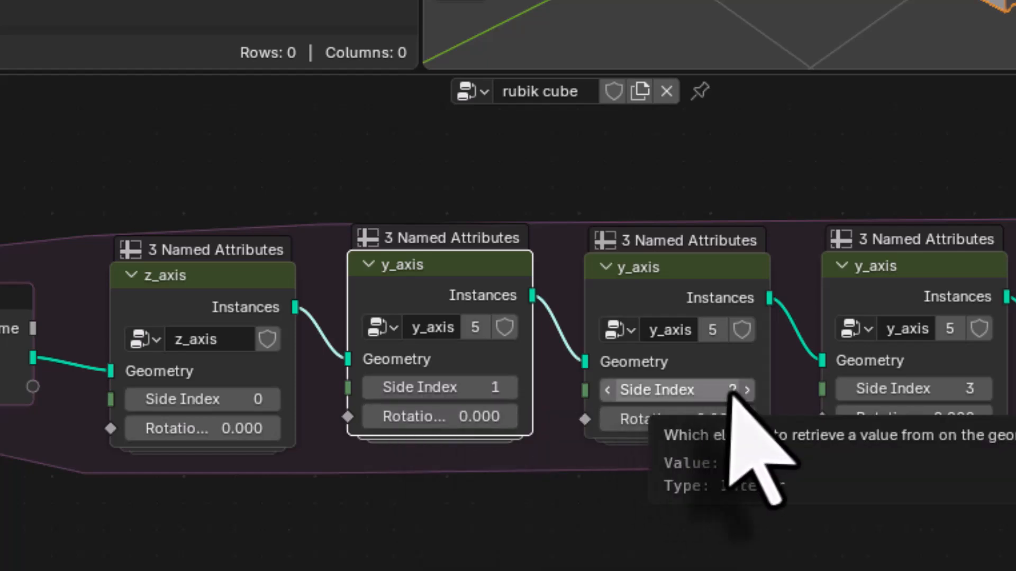
{"action": "left_click", "coordinate": [627, 333]}
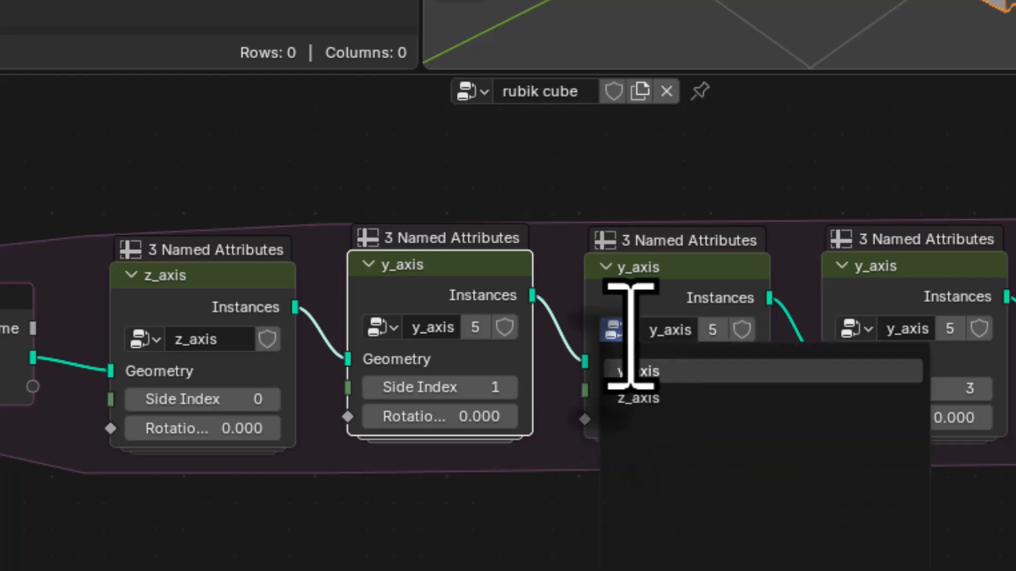
{"action": "left_click", "coordinate": [638, 398]}
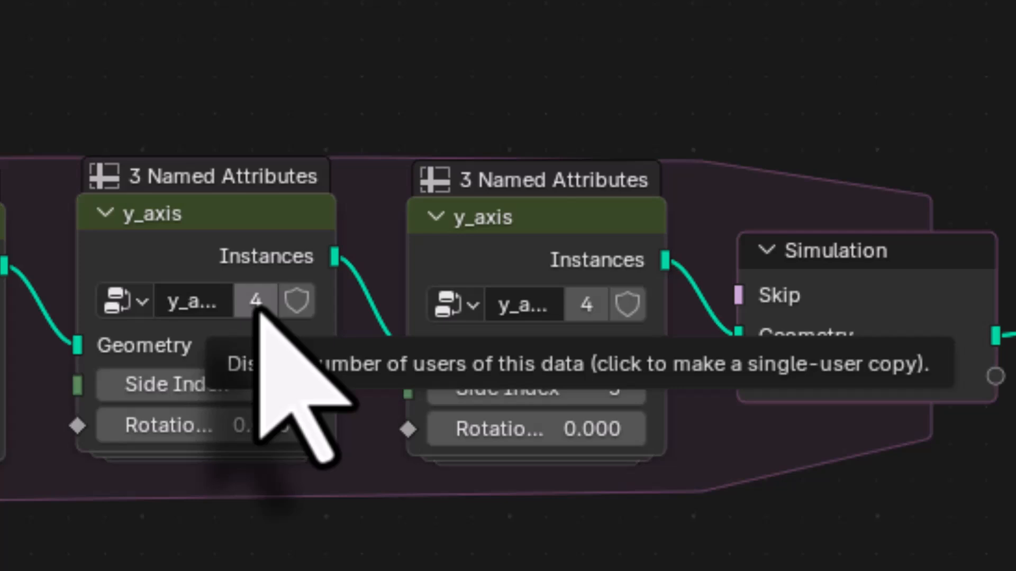
Step: Make the Side Index 4 node's group a single-user copy, enter it, and rename it x_axis
{"action": "left_click", "coordinate": [258, 307]}
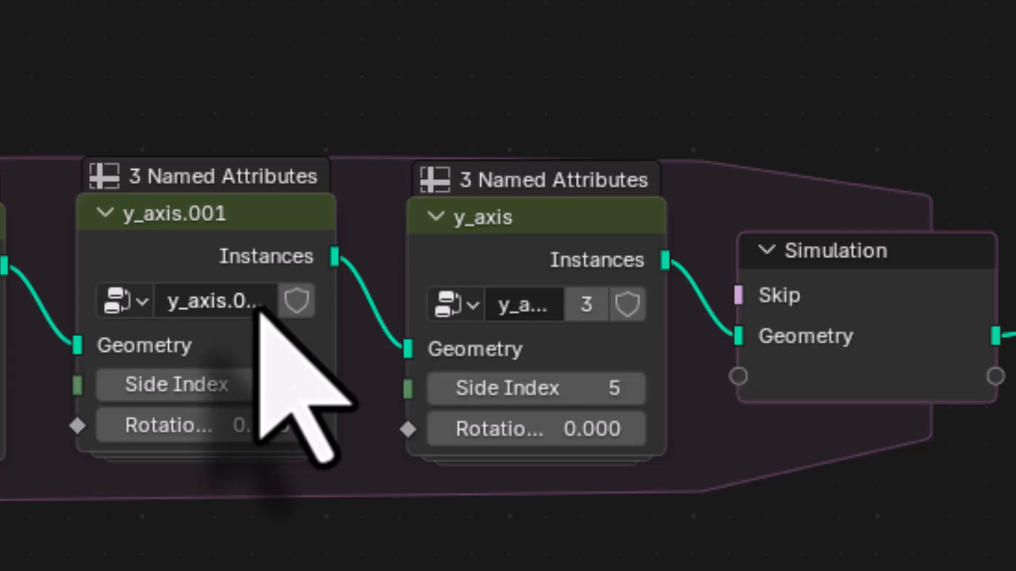
{"action": "left_click", "coordinate": [127, 248]}
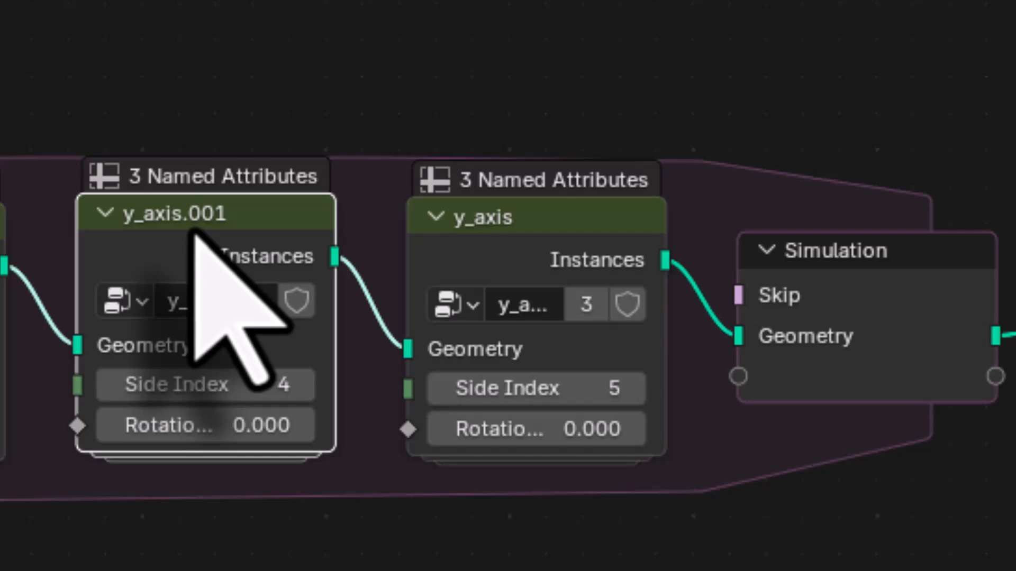
{"action": "key", "text": "Tab"}
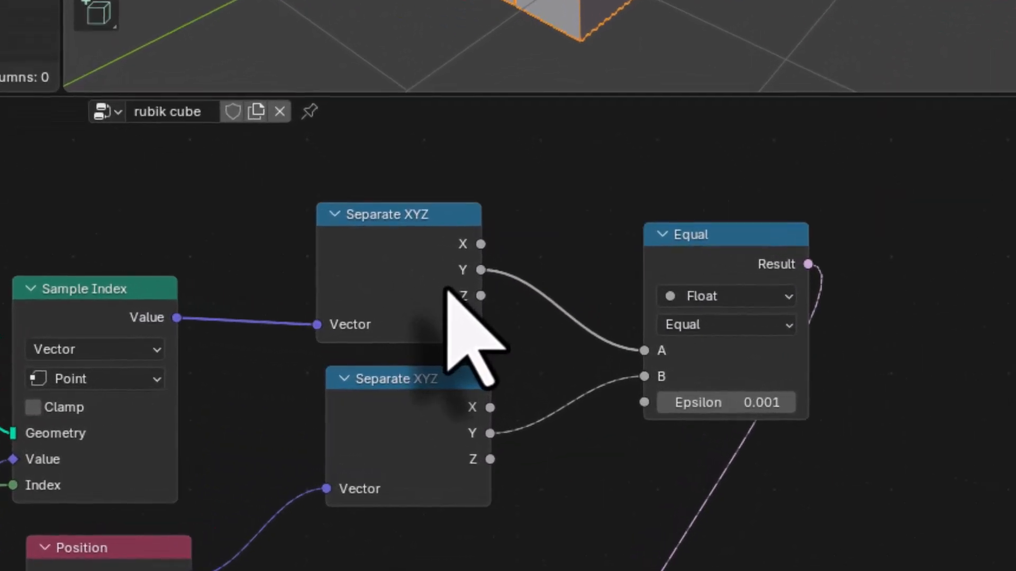
{"action": "key", "text": "n"}
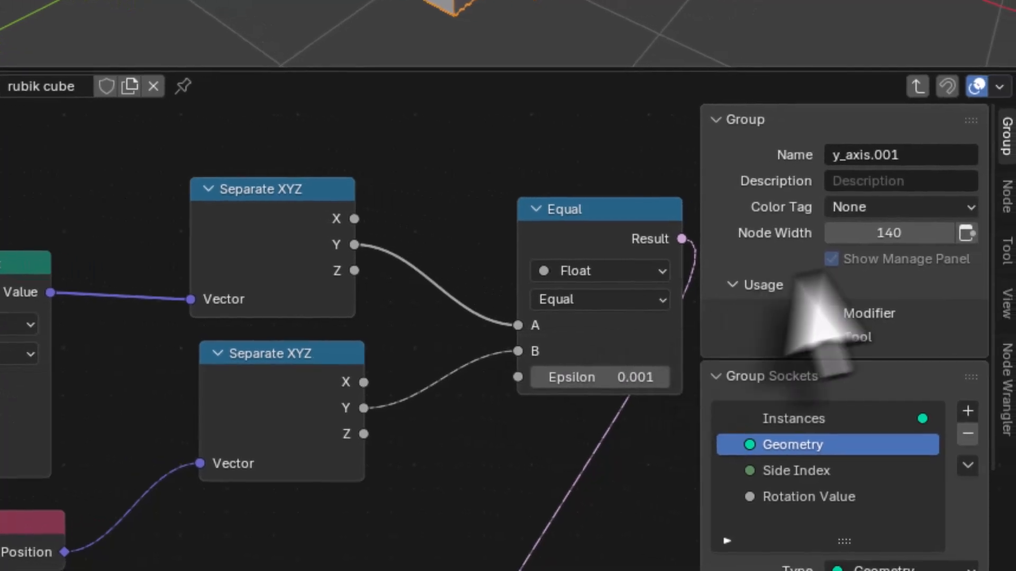
{"action": "left_click", "coordinate": [1015, 181]}
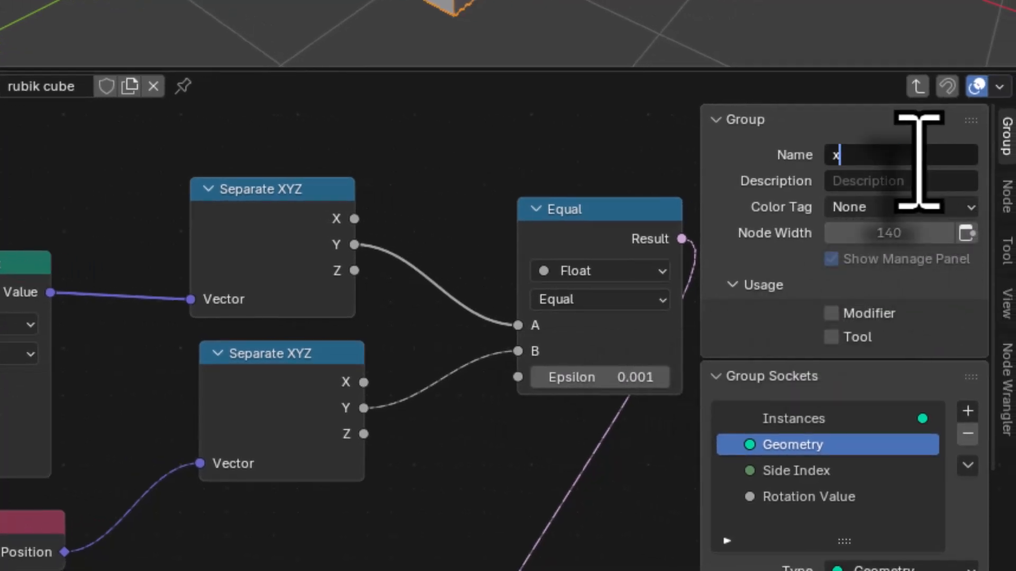
{"action": "type", "text": "x_axis"}
{"action": "key", "text": "Return"}
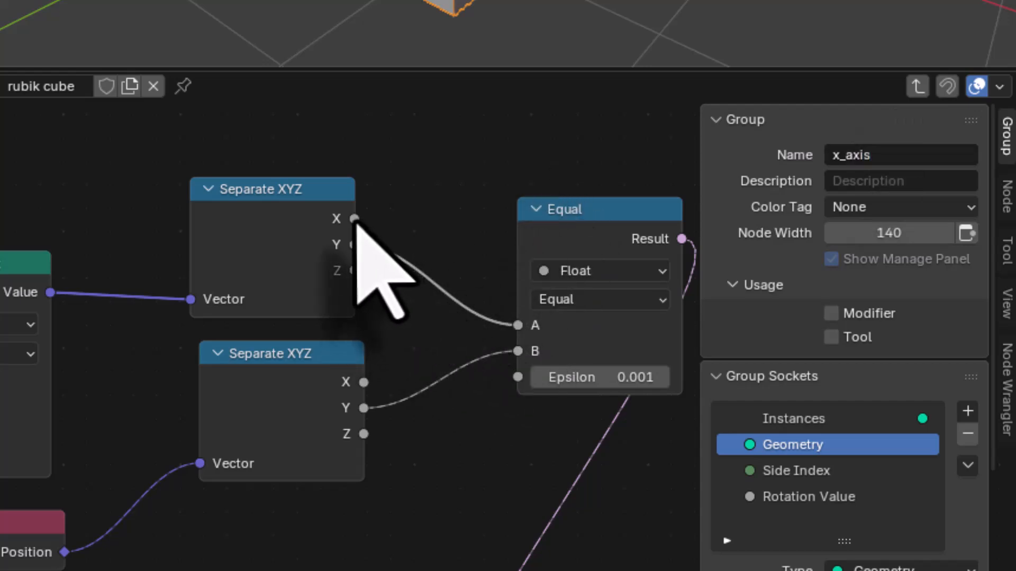
Step: In the x_axis group, feed the Equal node's A and B inputs from the X outputs of the Separate XYZ nodes
{"action": "left_click_drag", "start_coordinate": [354, 218], "coordinate": [511, 338]}
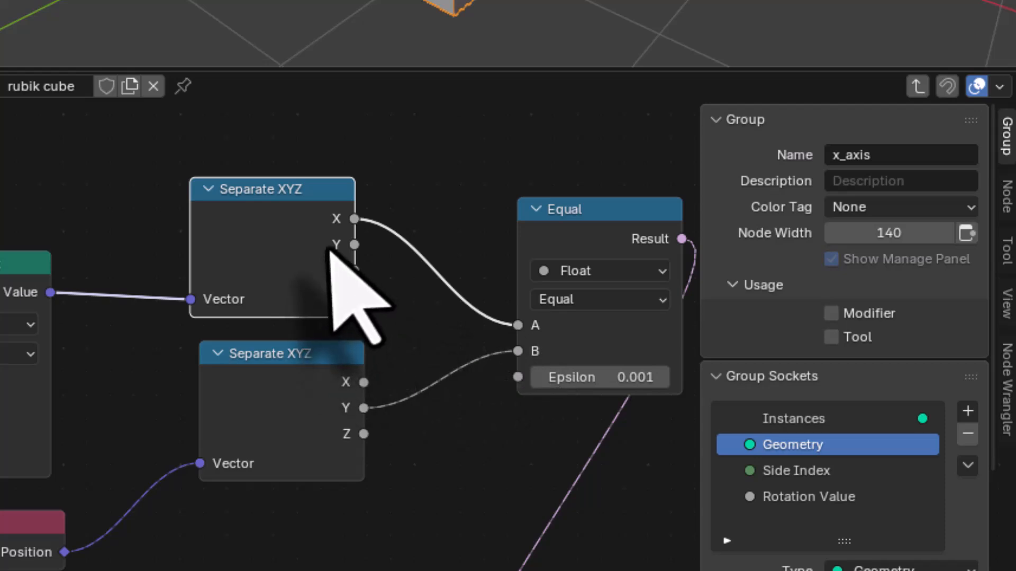
{"action": "middle_click_drag", "start_coordinate": [408, 340], "coordinate": [322, 323]}
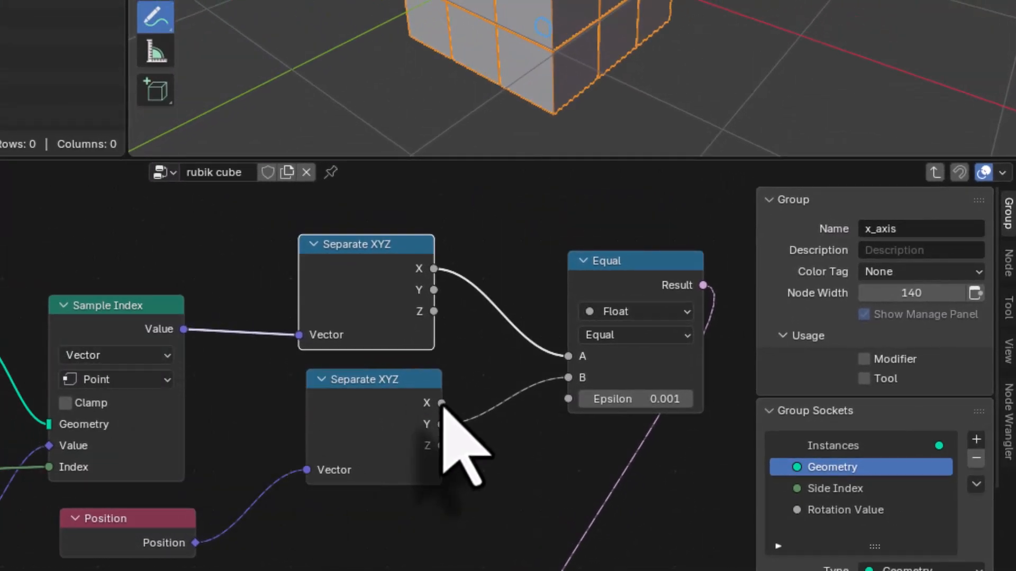
{"action": "left_click_drag", "start_coordinate": [441, 403], "coordinate": [459, 406]}
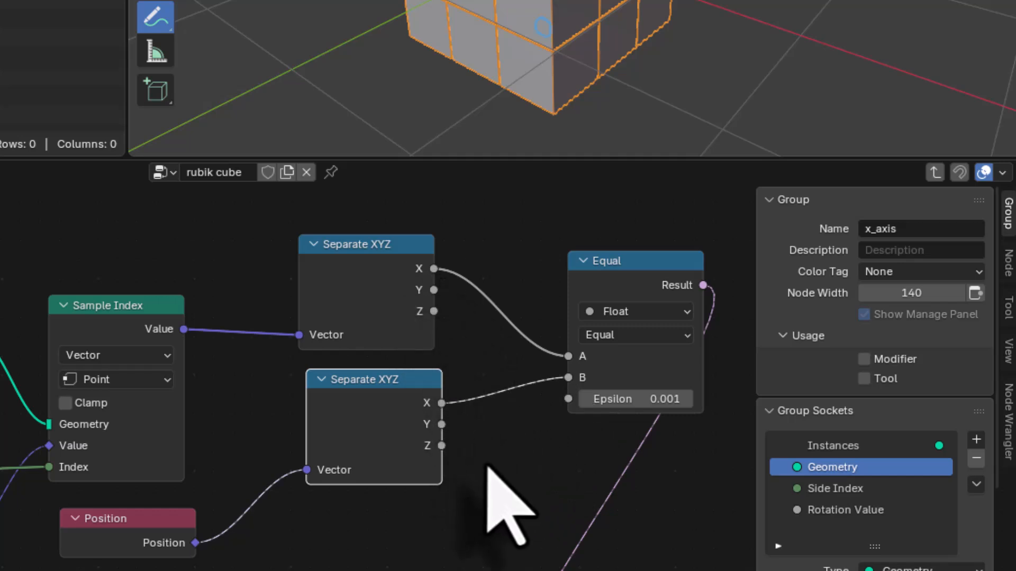
Step: Move the Named Attribute link on the x_axis group's Combine XYZ node from Y to X, and return to the parent tree
{"action": "middle_click_drag", "start_coordinate": [496, 503], "coordinate": [452, 278]}
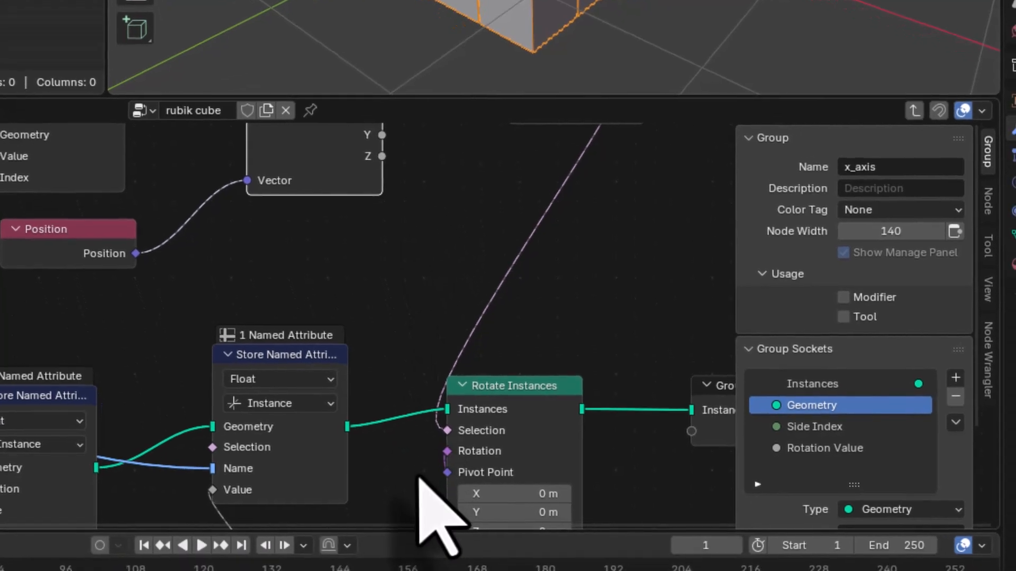
{"action": "middle_click_drag", "start_coordinate": [438, 532], "coordinate": [418, 371]}
{"action": "mouse_move", "coordinate": [496, 254]}
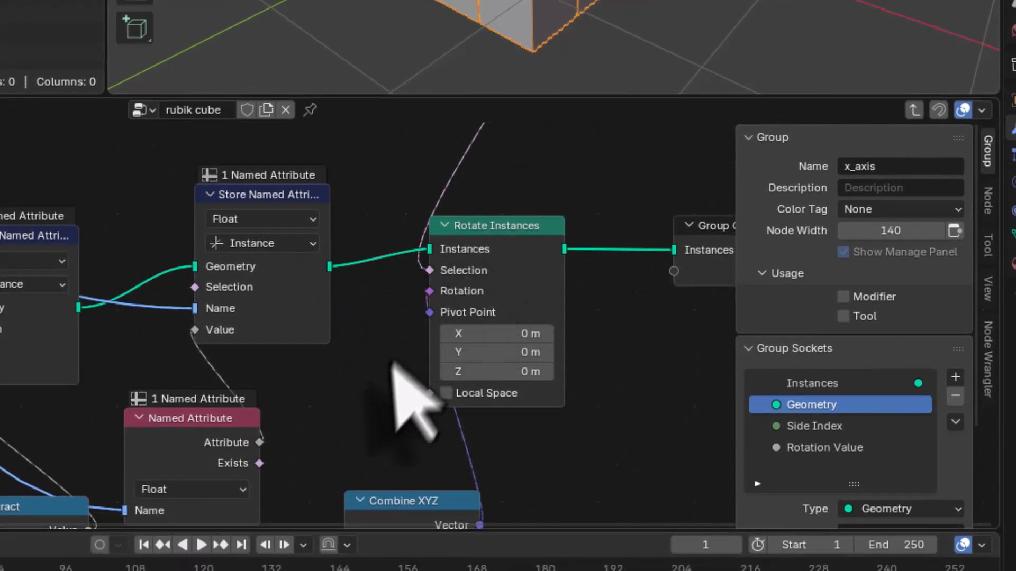
{"action": "middle_click_drag", "start_coordinate": [397, 386], "coordinate": [447, 268]}
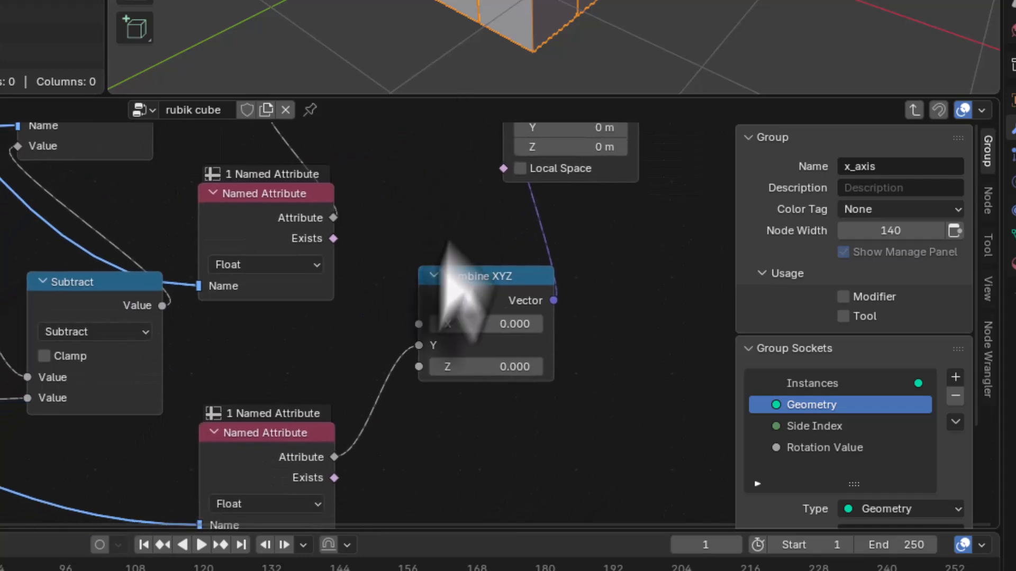
{"action": "middle_click_drag", "start_coordinate": [399, 431], "coordinate": [400, 357]}
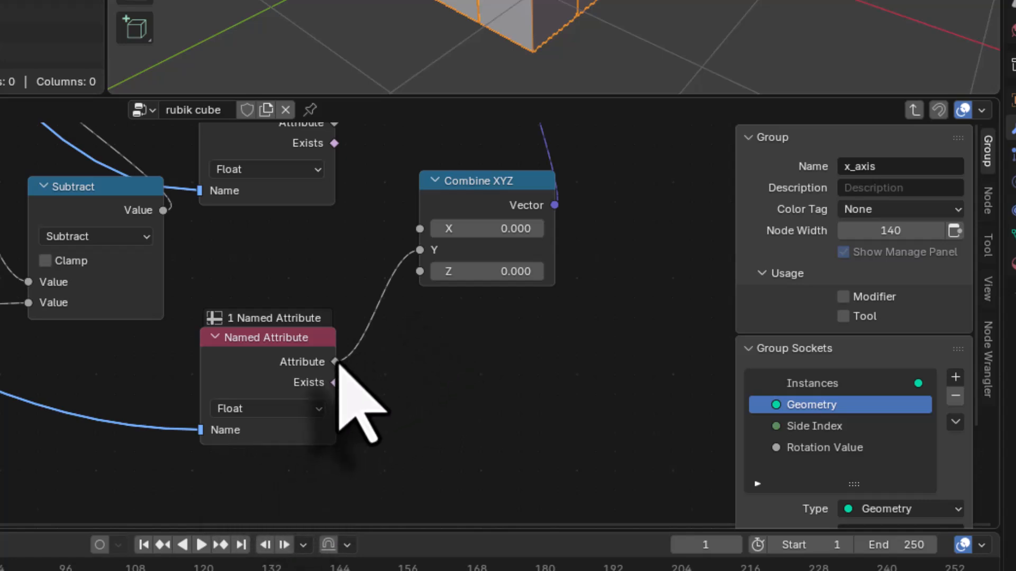
{"action": "left_click_drag", "start_coordinate": [337, 363], "coordinate": [419, 230]}
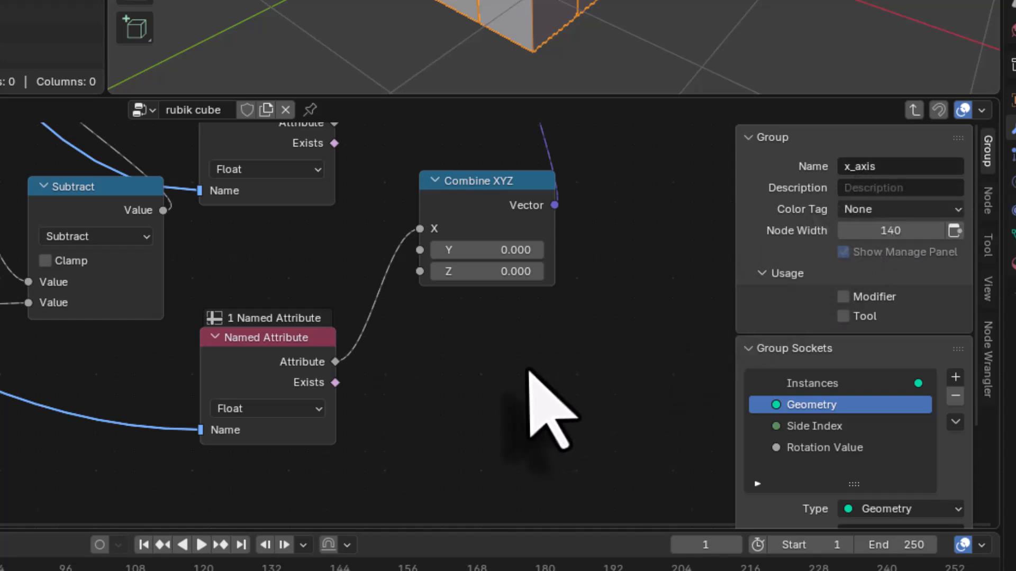
{"action": "key", "text": "Tab"}
Step: Assign the x_axis group to the Side Index 5 node
{"action": "middle_click_drag", "start_coordinate": [545, 488], "coordinate": [318, 448]}
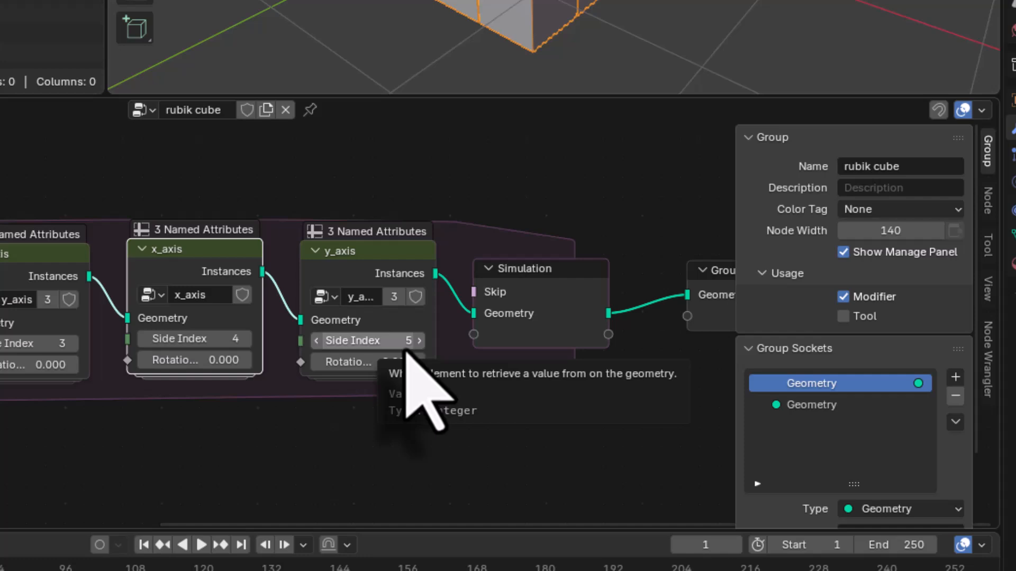
{"action": "left_click", "coordinate": [324, 297]}
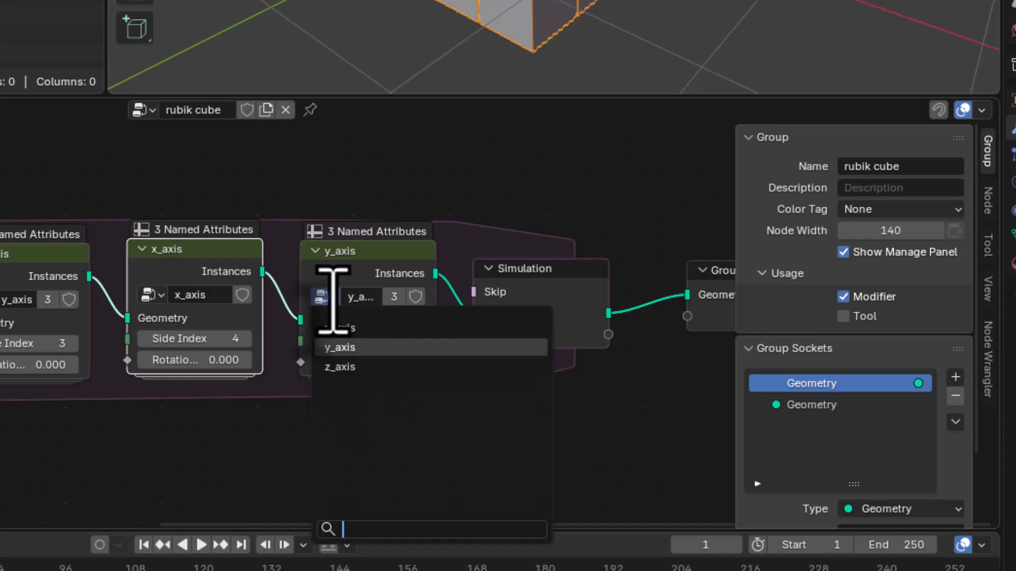
{"action": "left_click", "coordinate": [339, 328]}
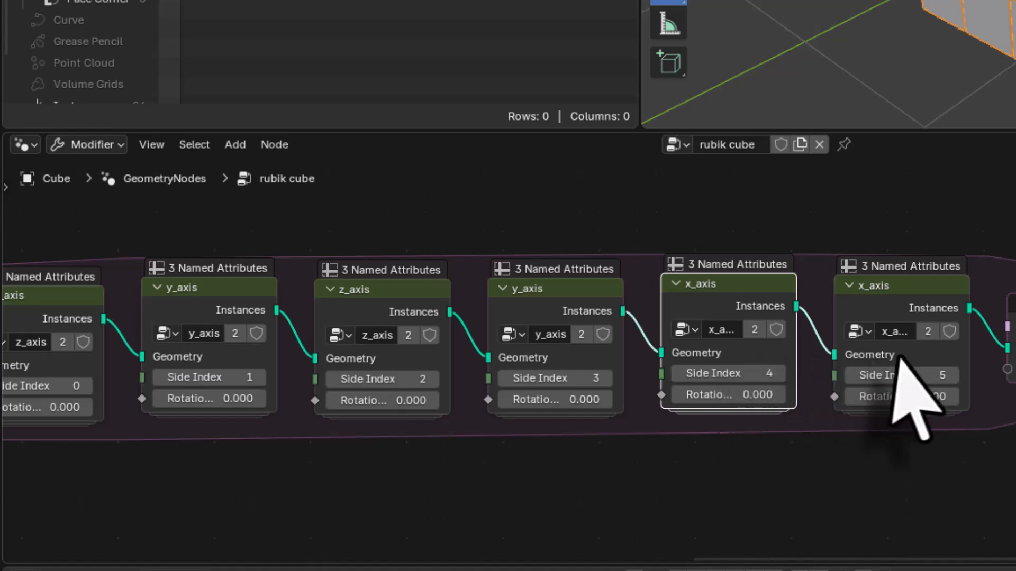
Step: Save the Blender file
{"action": "middle_click_drag", "start_coordinate": [665, 492], "coordinate": [744, 483]}
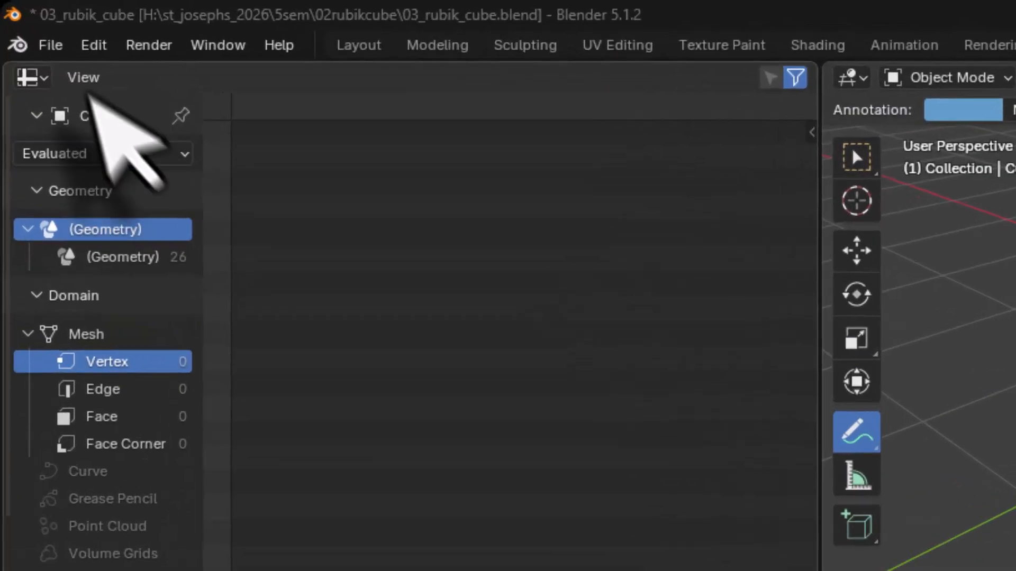
{"action": "left_click", "coordinate": [64, 57]}
{"action": "left_click", "coordinate": [122, 261]}
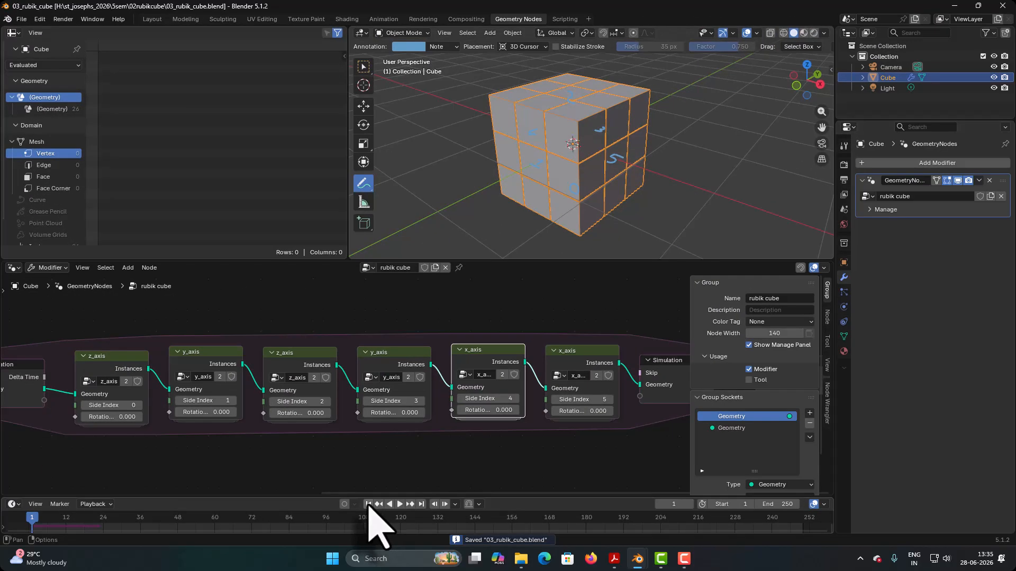
Step: Play the animation, try a partial turn of 6.4 on the Side Index 0 z_axis node, and set its rotation value to 8
{"action": "left_click", "coordinate": [400, 504]}
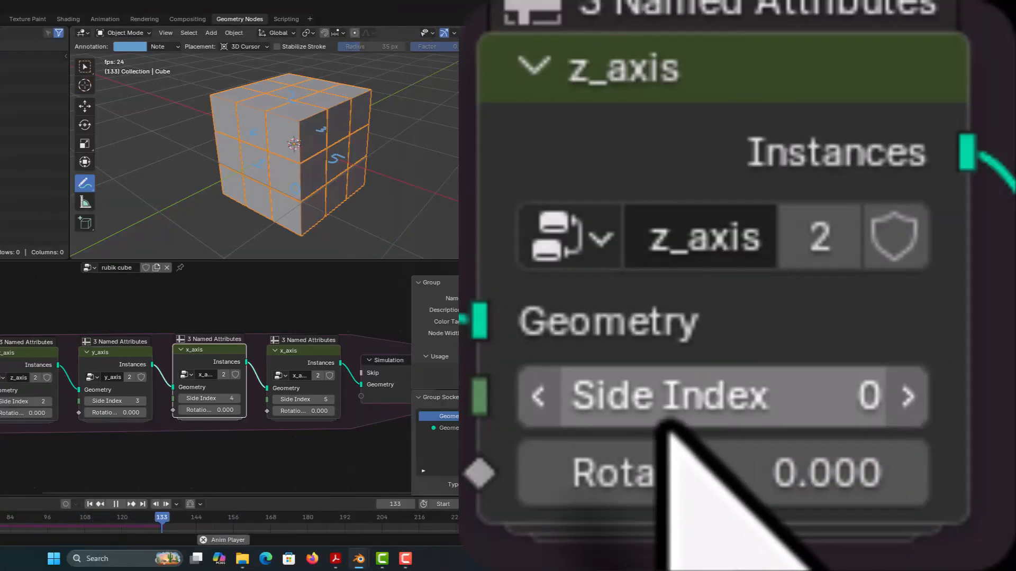
{"action": "left_click_drag", "start_coordinate": [696, 483], "coordinate": [624, 483]}
{"action": "left_click_drag", "start_coordinate": [695, 483], "coordinate": [801, 483]}
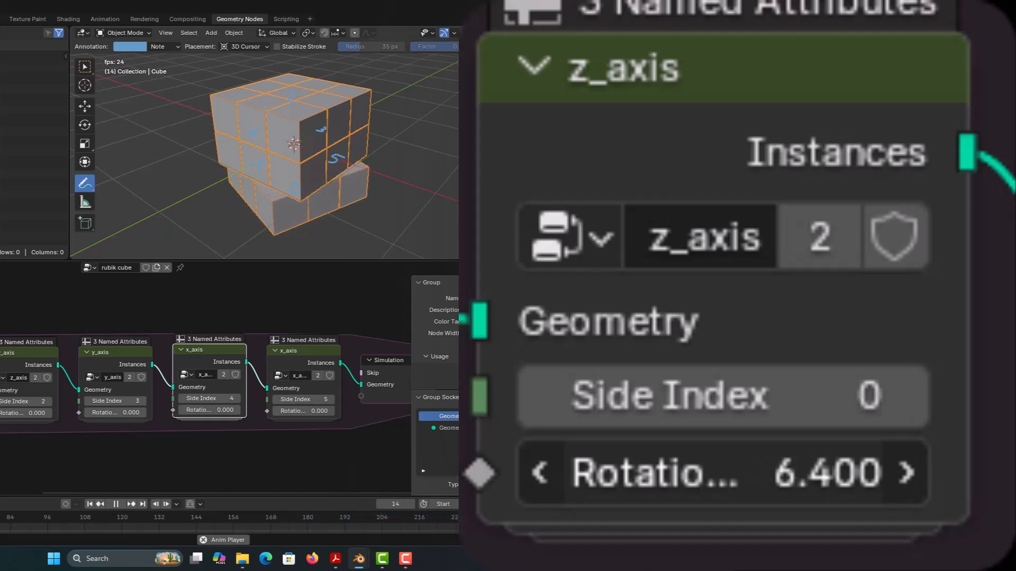
{"action": "left_click", "coordinate": [800, 484]}
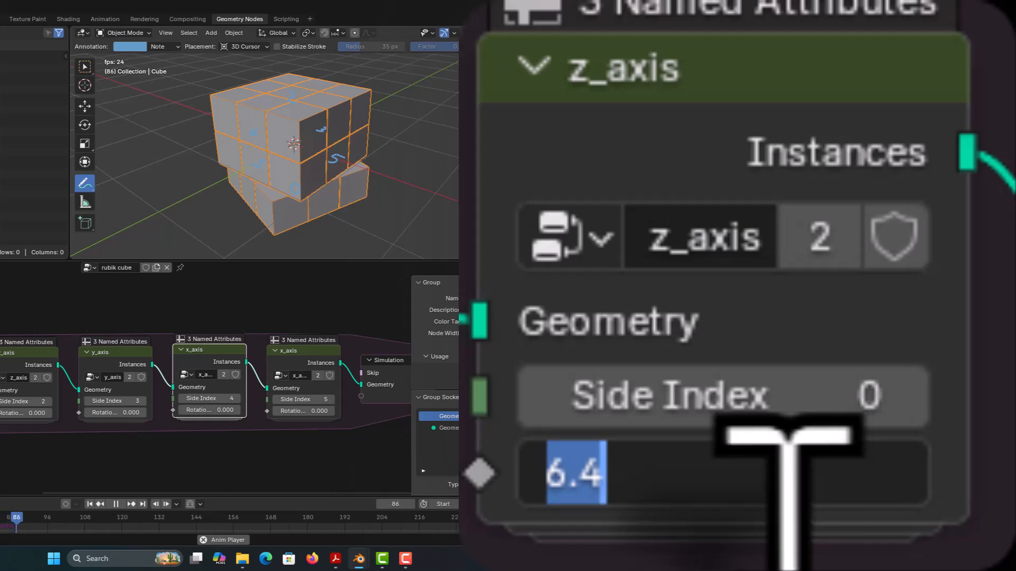
{"action": "type", "text": "8"}
{"action": "key", "text": "Return"}
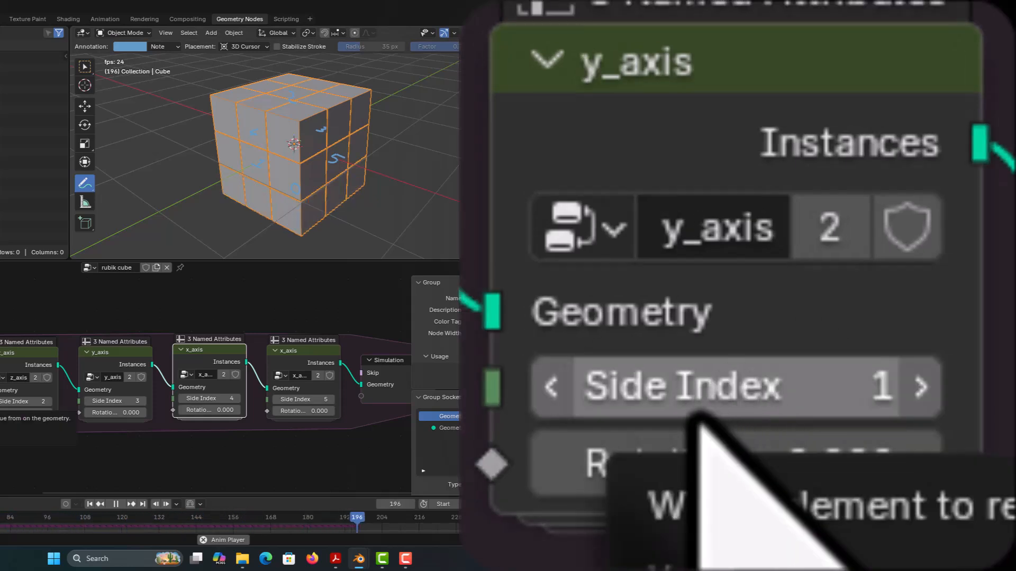
Step: Try a partial turn of 4.8 on the Side Index 1 y_axis node and set its rotation value to 8
{"action": "left_click_drag", "start_coordinate": [712, 483], "coordinate": [671, 471]}
{"action": "left_click", "coordinate": [677, 474]}
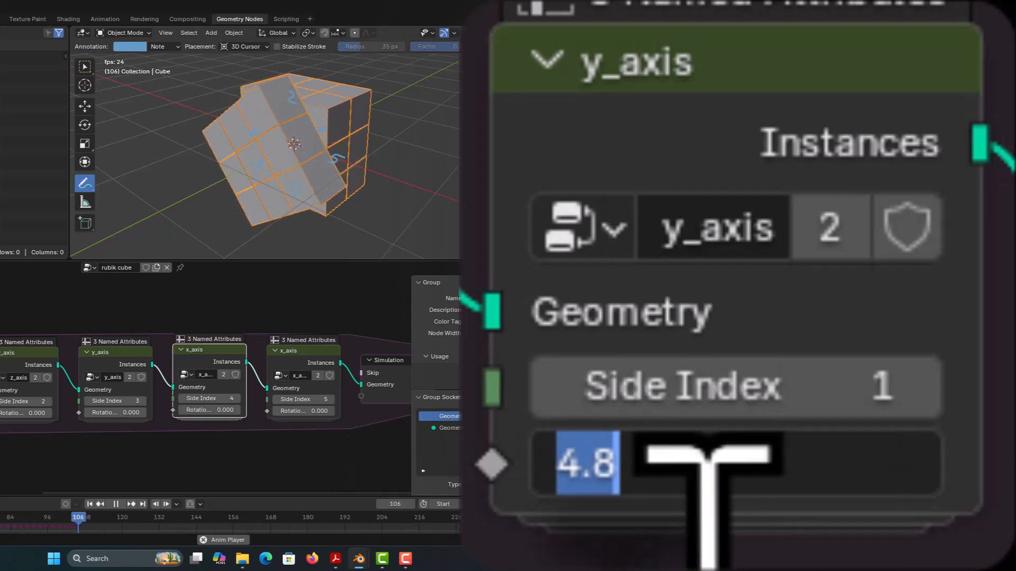
{"action": "type", "text": "8"}
{"action": "key", "text": "Return"}
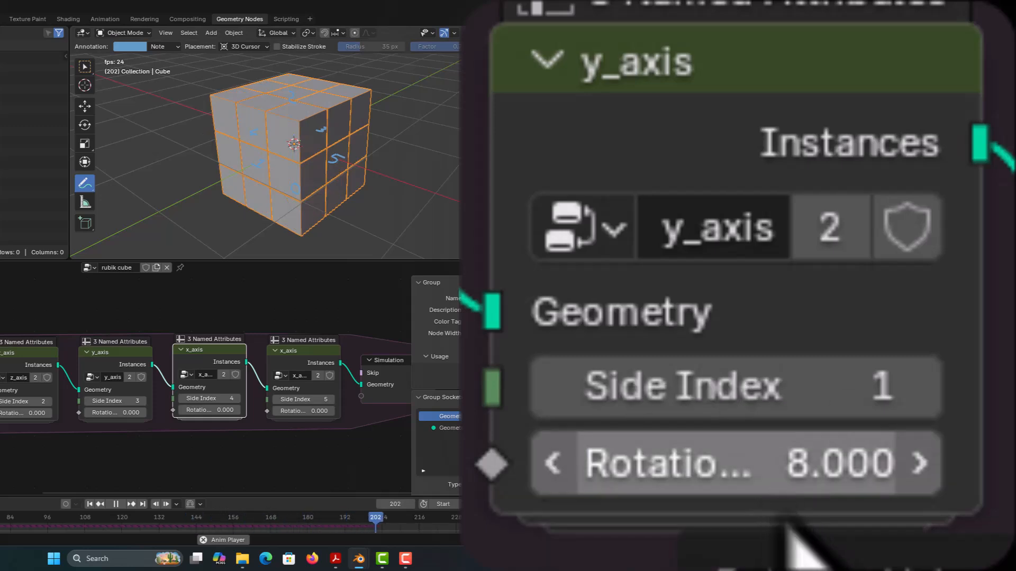
Step: Try a partial turn of 5.3 on the Side Index 2 z_axis node and set its rotation value to 8
{"action": "left_click_drag", "start_coordinate": [9, 415], "coordinate": [42, 413]}
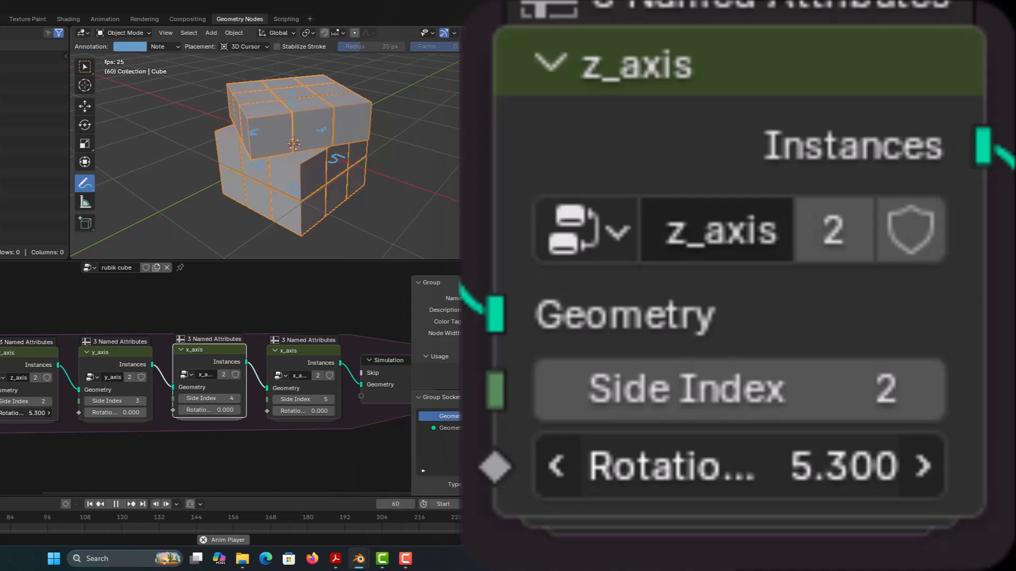
{"action": "left_click", "coordinate": [6, 415]}
{"action": "type", "text": "8"}
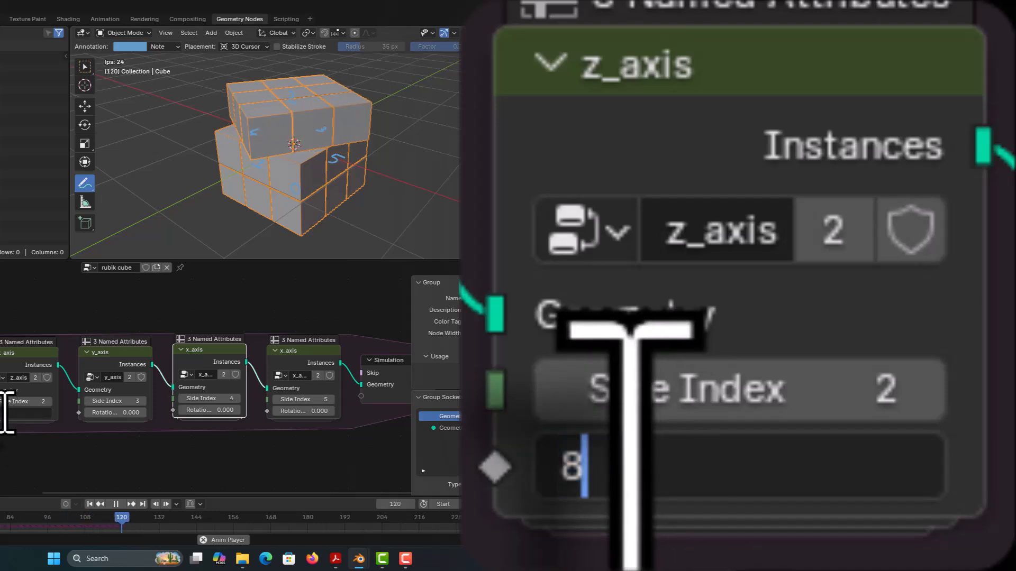
{"action": "key", "text": "Return"}
{"action": "key", "text": "backslash"}
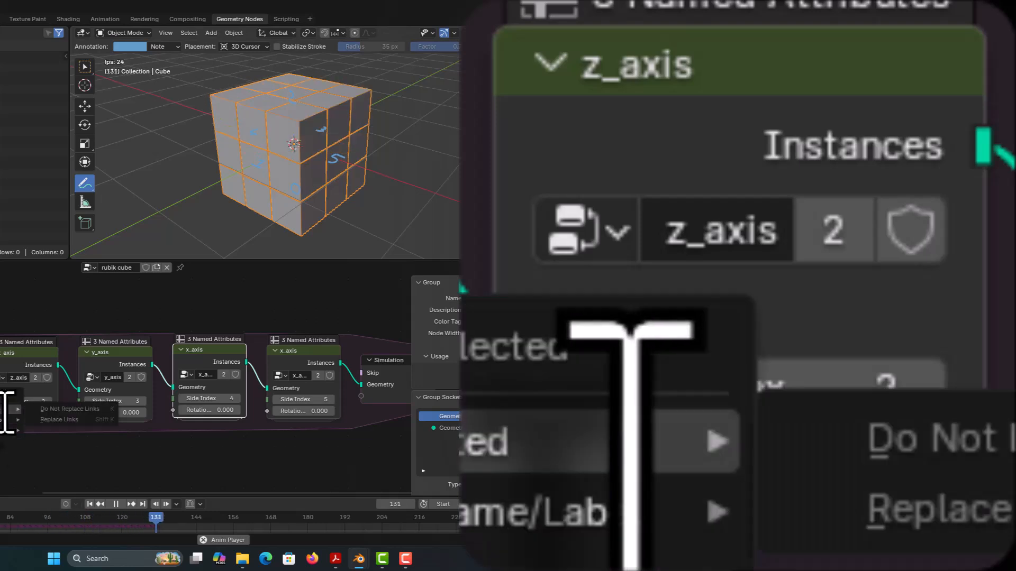
{"action": "left_click", "coordinate": [104, 446]}
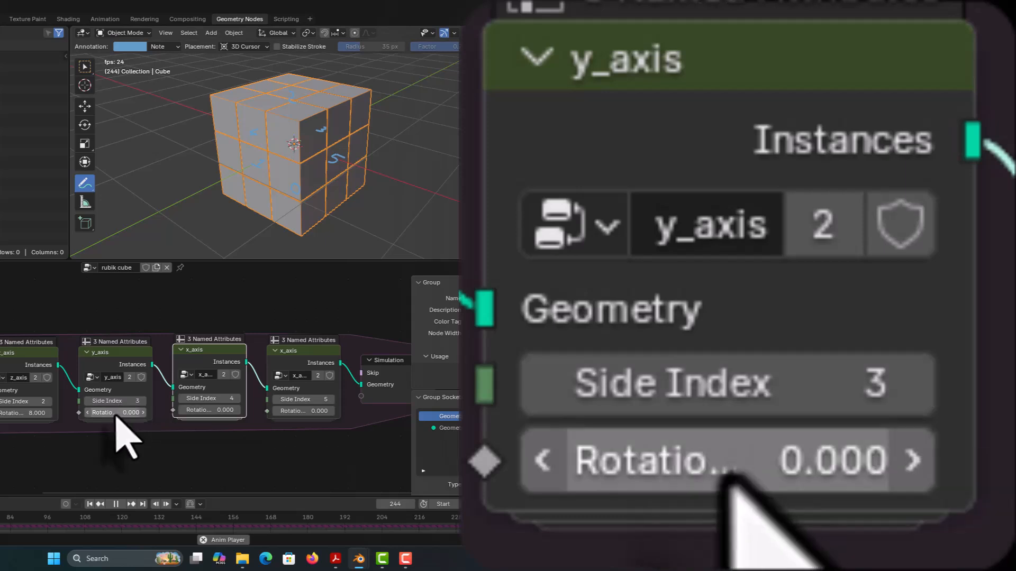
Step: Try a partial turn of 2.3 on the Side Index 3 y_axis node and set its rotation value to 8
{"action": "left_click_drag", "start_coordinate": [114, 413], "coordinate": [140, 413]}
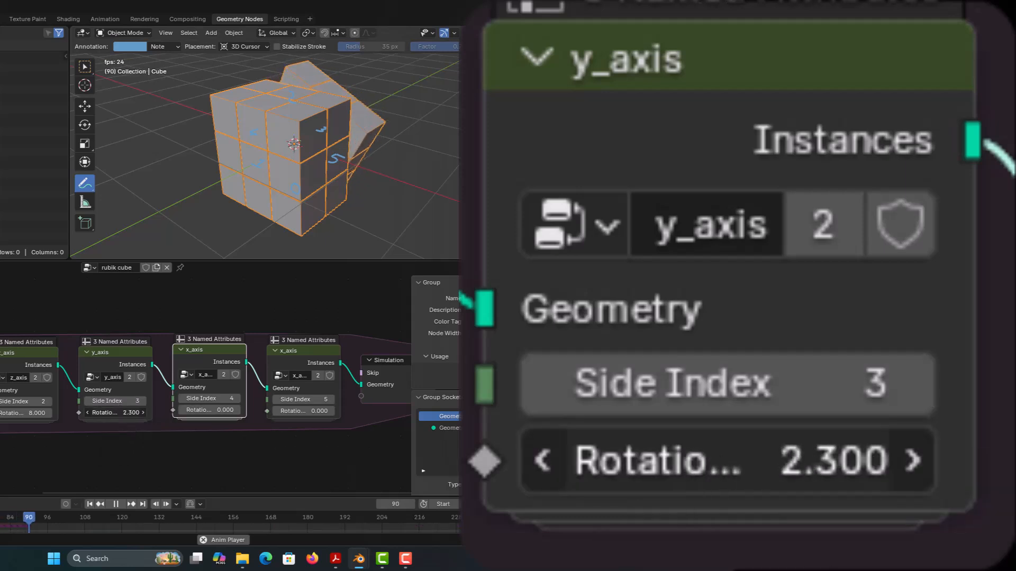
{"action": "left_click", "coordinate": [111, 412]}
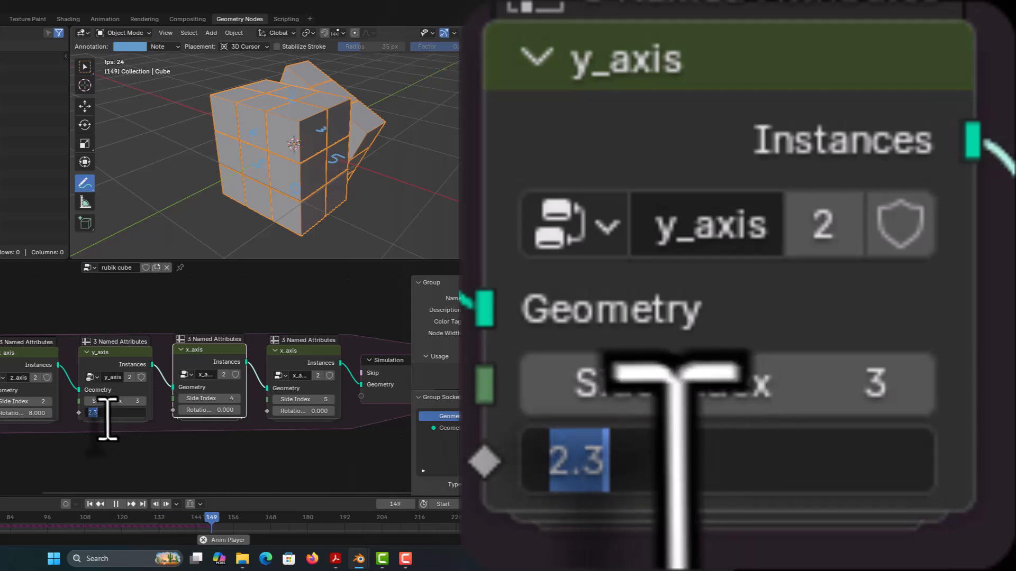
{"action": "type", "text": "8"}
{"action": "key", "text": "Return"}
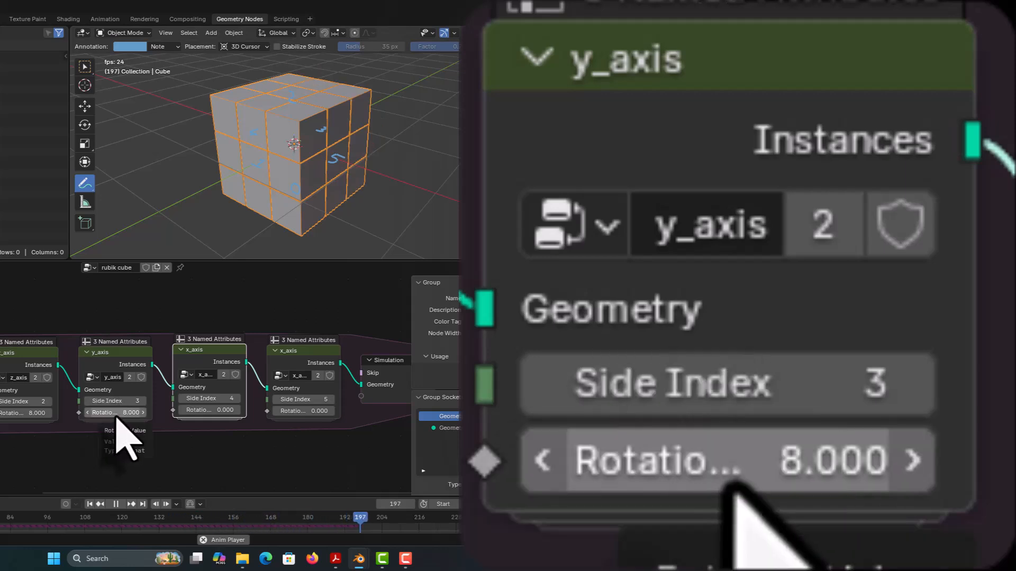
Step: Try a partial turn of 1.6 on the Side Index 4 x_axis node and set its rotation value to 8
{"action": "left_click_drag", "start_coordinate": [201, 417], "coordinate": [244, 416]}
{"action": "left_click", "coordinate": [204, 411]}
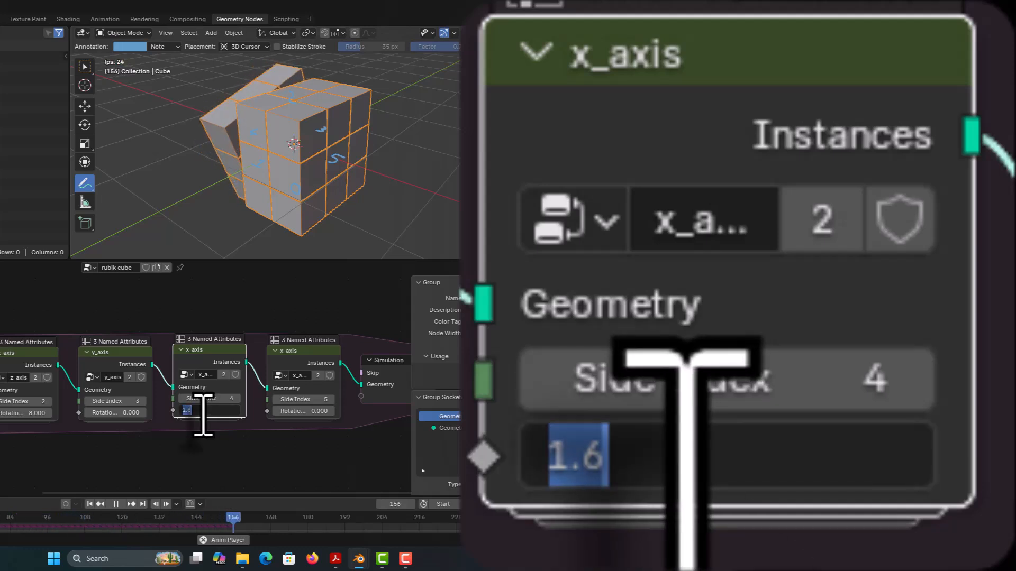
{"action": "type", "text": "8"}
{"action": "key", "text": "Return"}
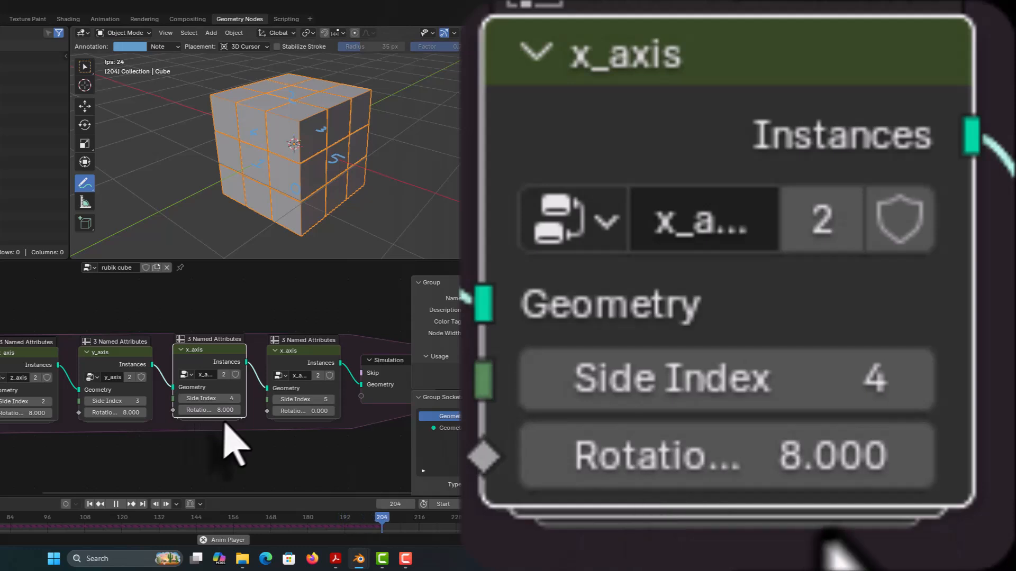
Step: Try a partial turn on the Side Index 5 x_axis node and set its rotation value to 8
{"action": "left_click_drag", "start_coordinate": [300, 414], "coordinate": [353, 415]}
{"action": "left_click", "coordinate": [297, 414]}
{"action": "type", "text": "8"}
{"action": "key", "text": "Return"}
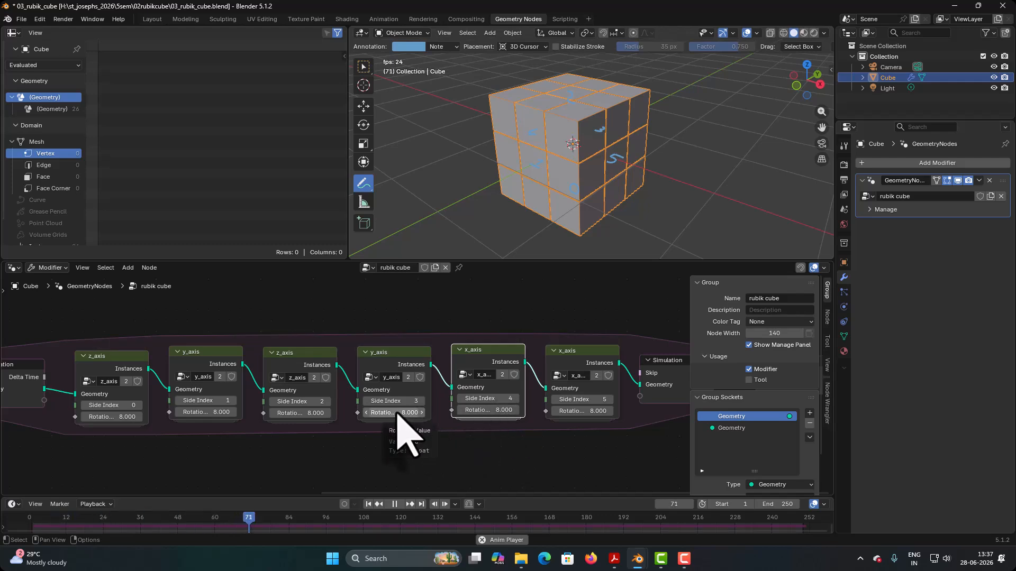
Step: Reset the rotation values of the Side Index 0, 1 and 2 axis nodes to 0
{"action": "left_click", "coordinate": [113, 417]}
{"action": "type", "text": "0"}
{"action": "key", "text": "Return"}
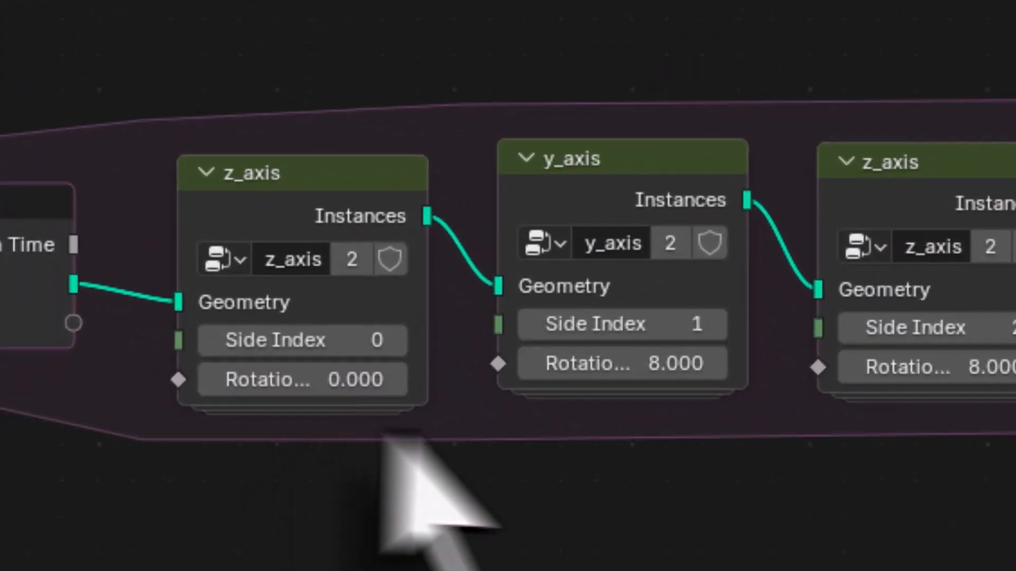
{"action": "left_click", "coordinate": [603, 365]}
{"action": "type", "text": "0"}
{"action": "key", "text": "Return"}
{"action": "left_click", "coordinate": [915, 366]}
{"action": "type", "text": "0"}
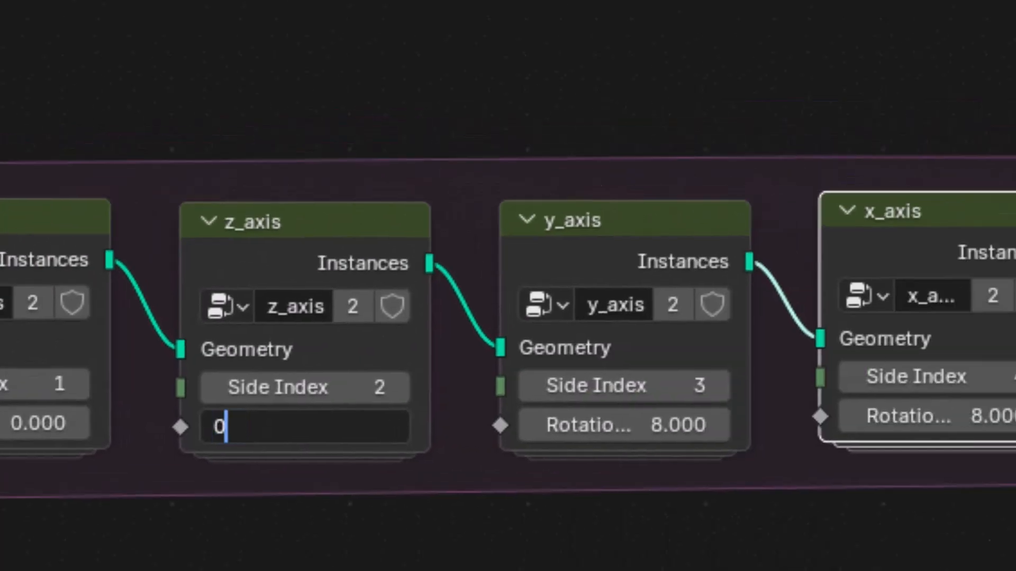
{"action": "key", "text": "Return"}
Step: Reset the rotation values of the Side Index 3, 4 and 5 axis nodes to 0 and save the Blender file
{"action": "double_click", "coordinate": [665, 435]}
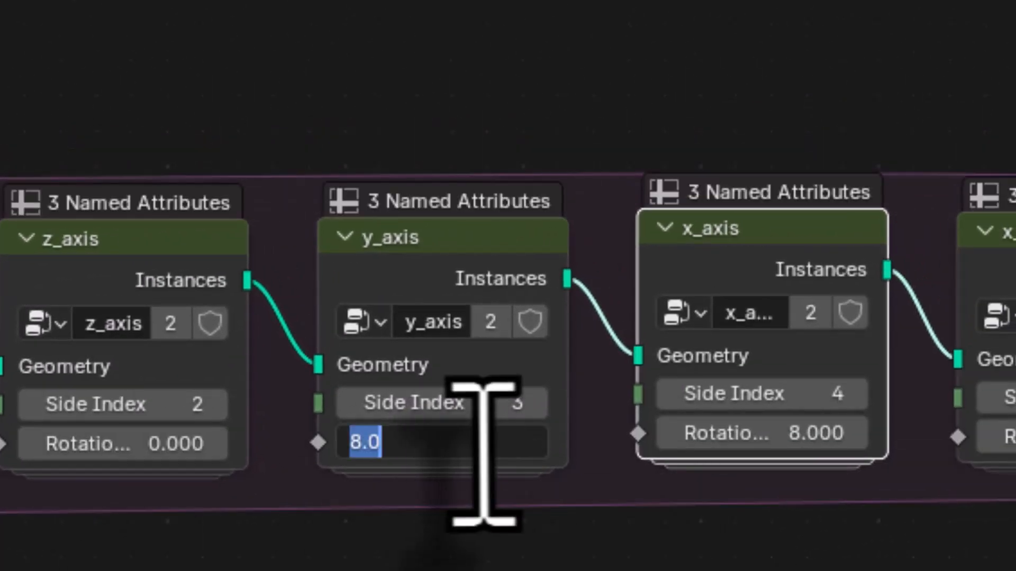
{"action": "type", "text": "0"}
{"action": "key", "text": "Return"}
{"action": "double_click", "coordinate": [735, 436]}
{"action": "type", "text": "0"}
{"action": "key", "text": "Return"}
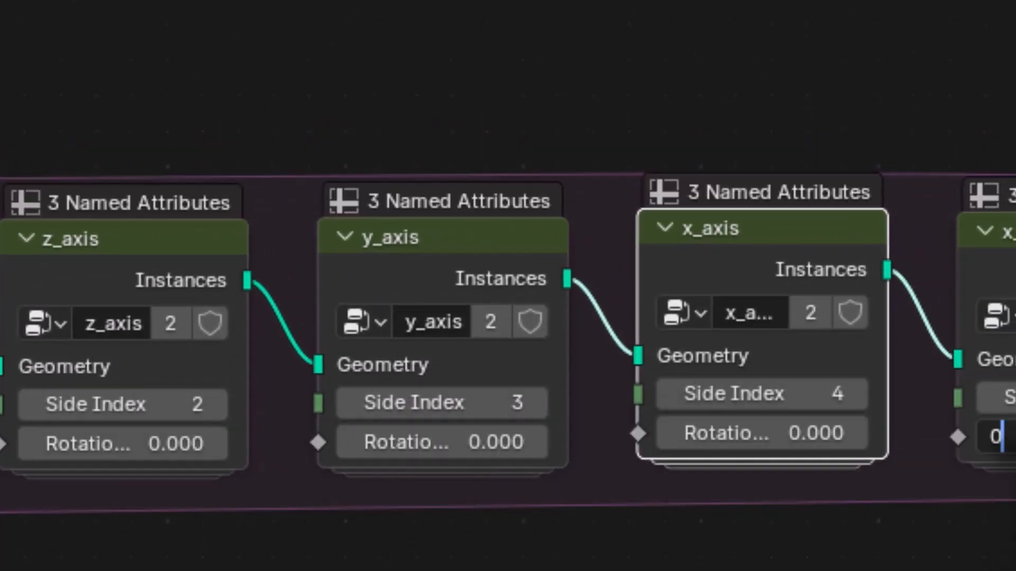
{"action": "type", "text": "0"}
{"action": "key", "text": "Return"}
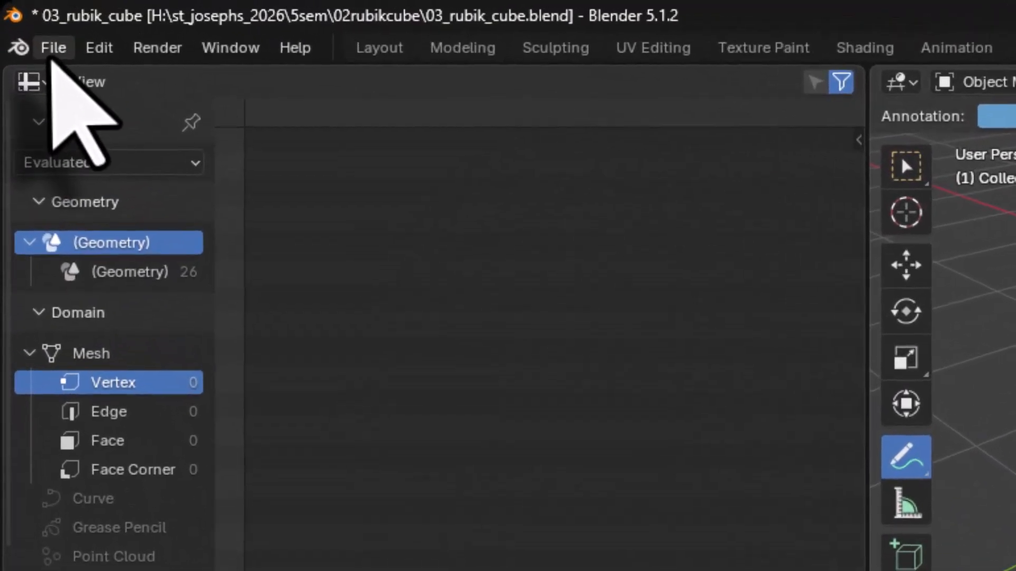
{"action": "left_click", "coordinate": [21, 19]}
{"action": "left_click", "coordinate": [47, 220]}
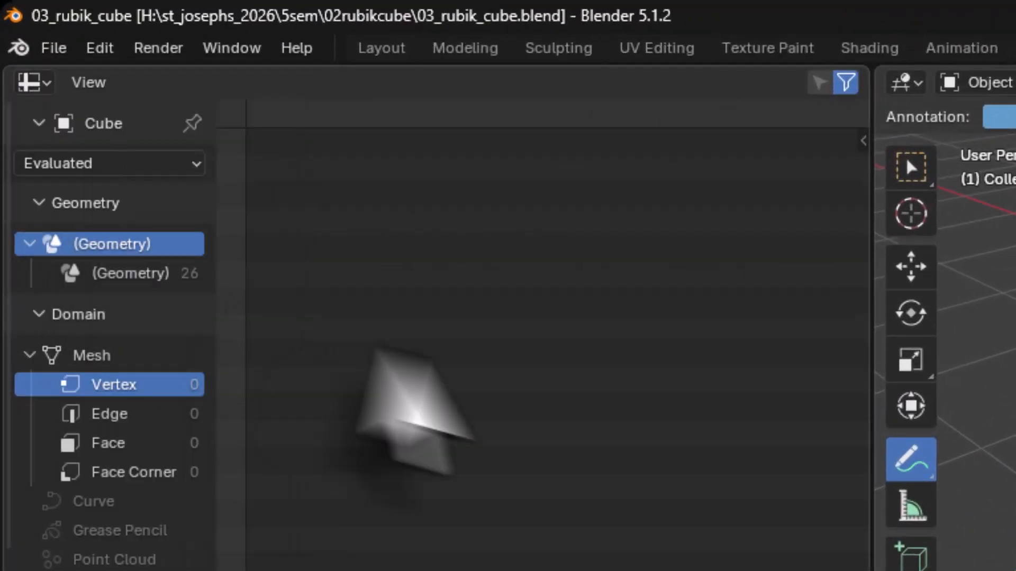